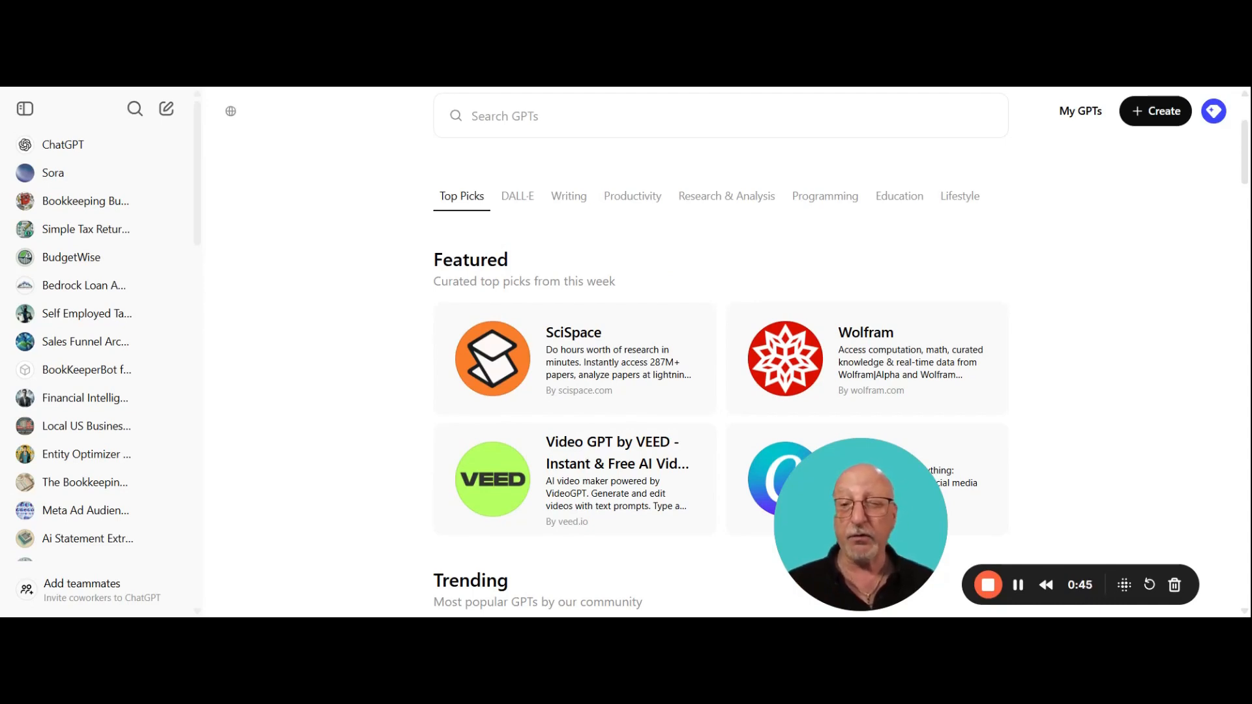
# Step: Browse the featured and trending GPTs and the Productivity, Writing, DALL·E and Research & Analysis categories of the GPT store
pyautogui.scroll(-3, 651, 274)
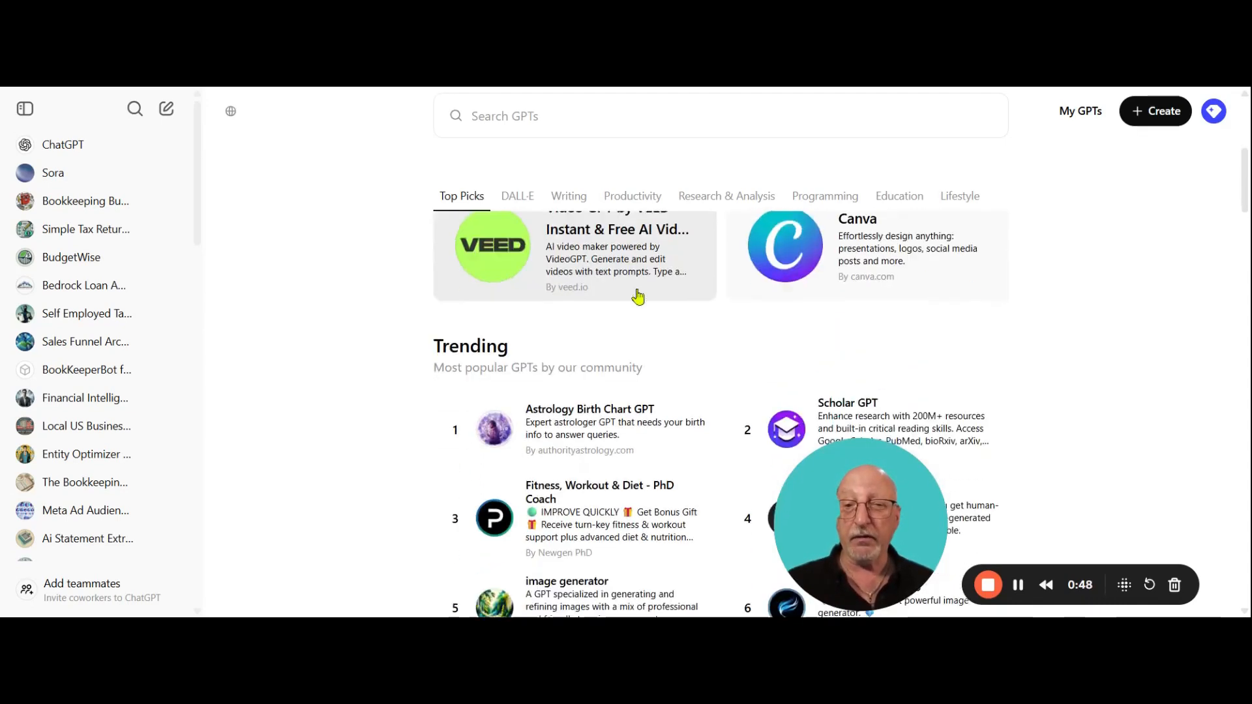
pyautogui.scroll(4, 657, 286)
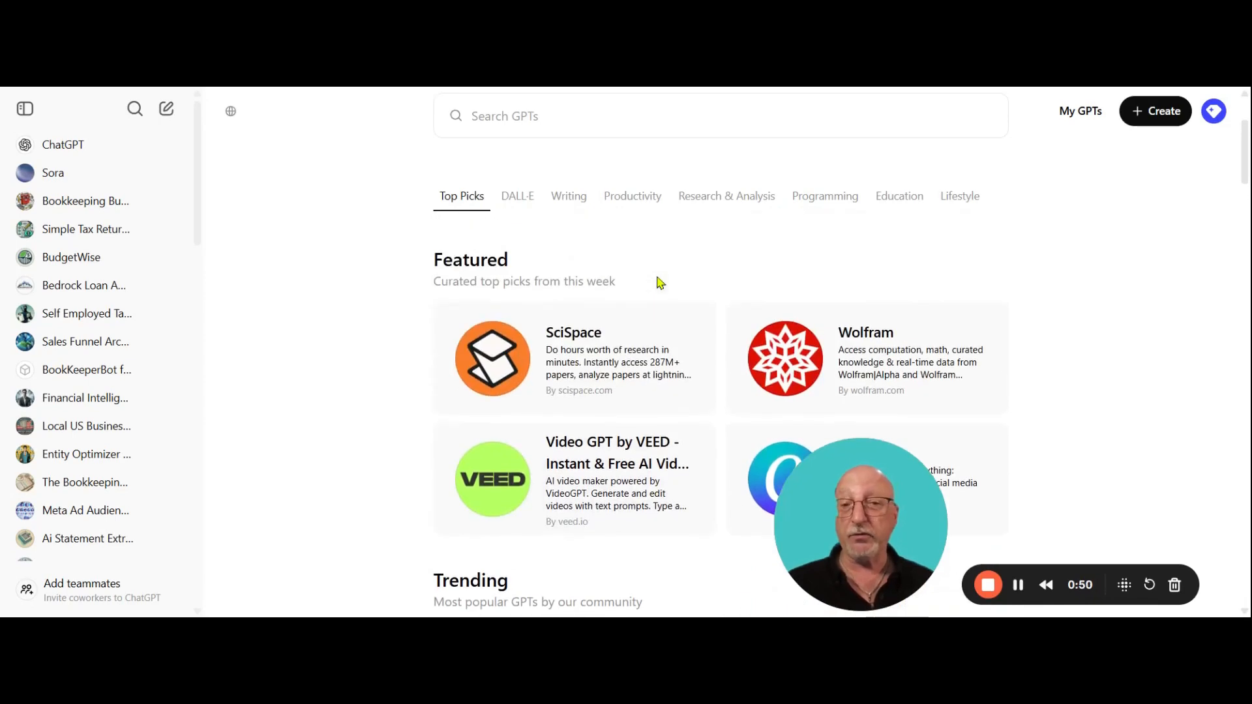
pyautogui.scroll(1, 623, 290)
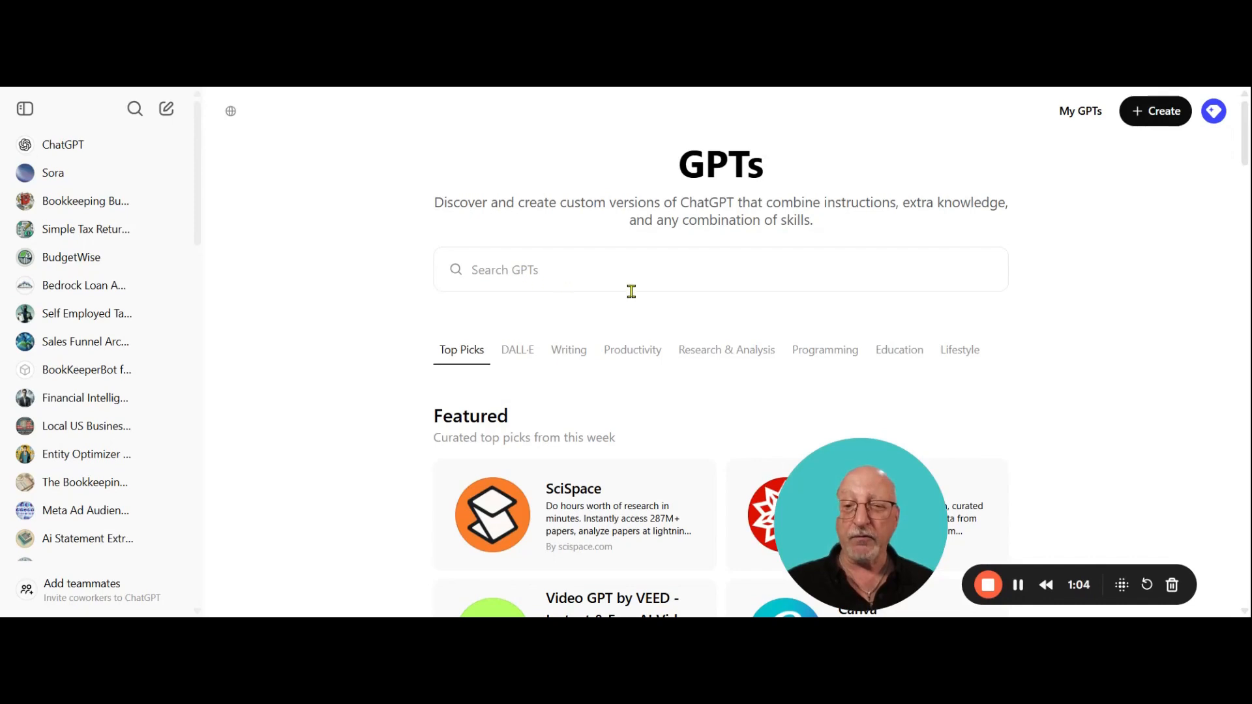
pyautogui.scroll(-2, 630, 293)
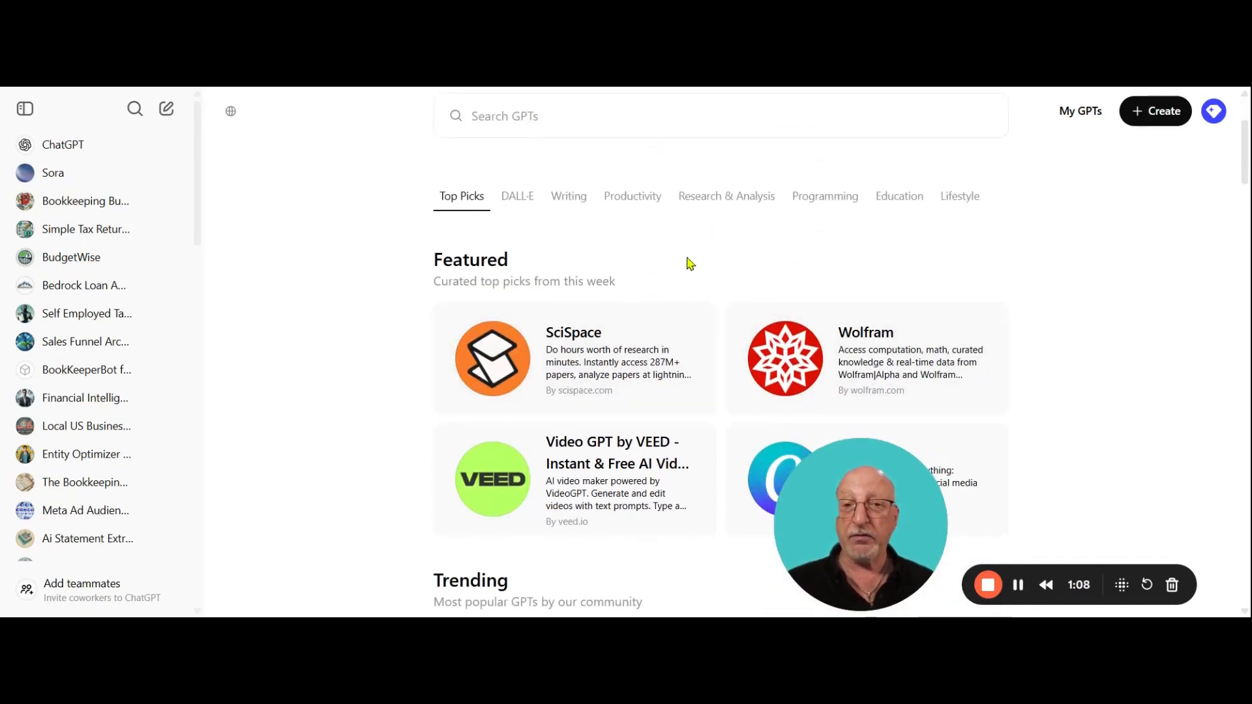
pyautogui.scroll(1, 652, 264)
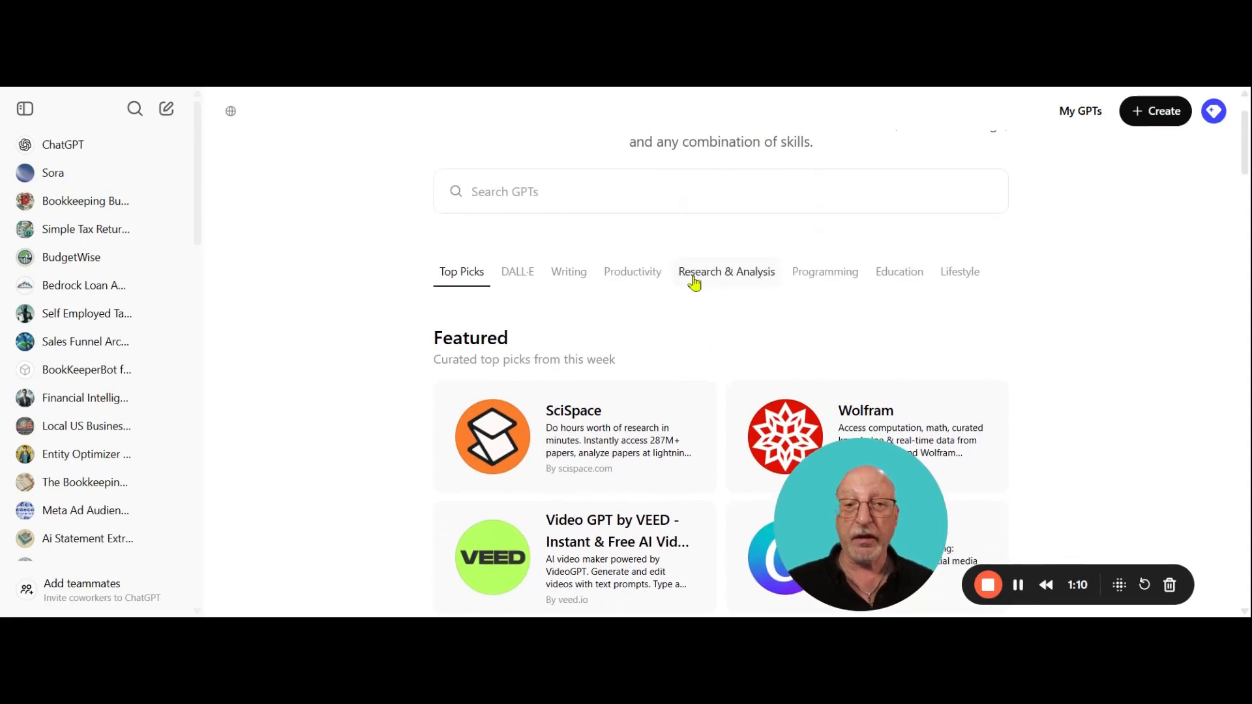
pyautogui.click(643, 276)
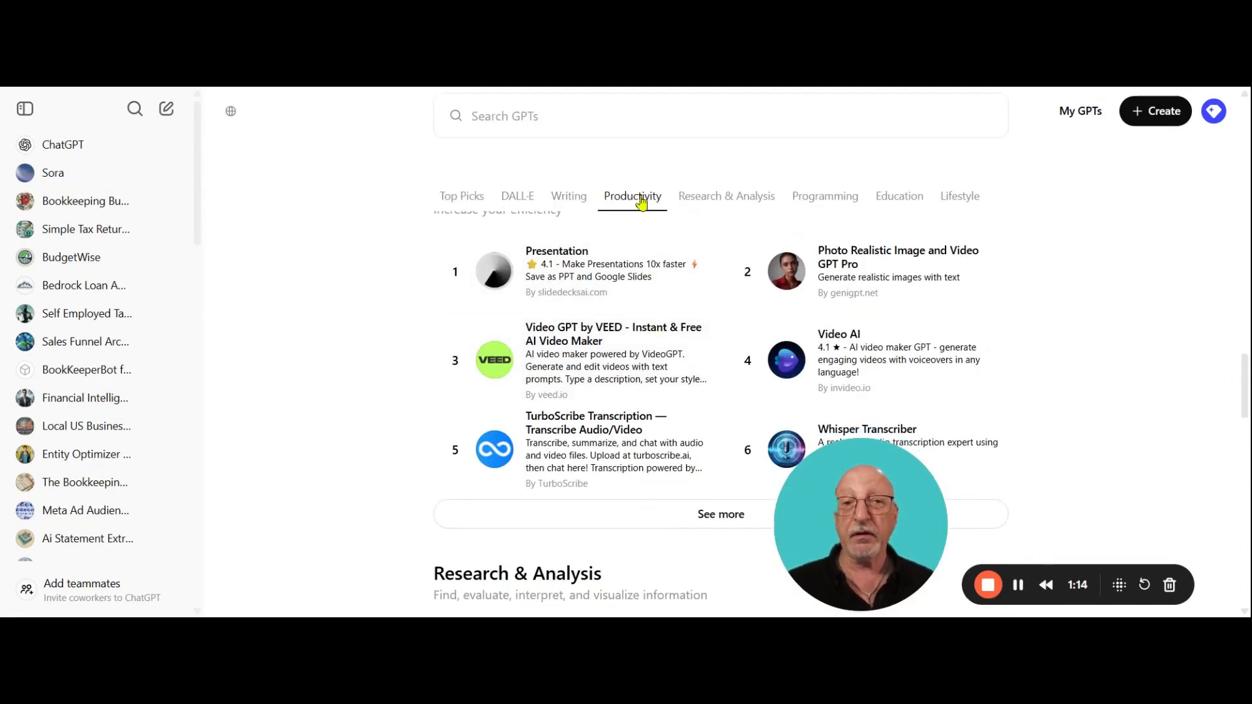
pyautogui.click(553, 201)
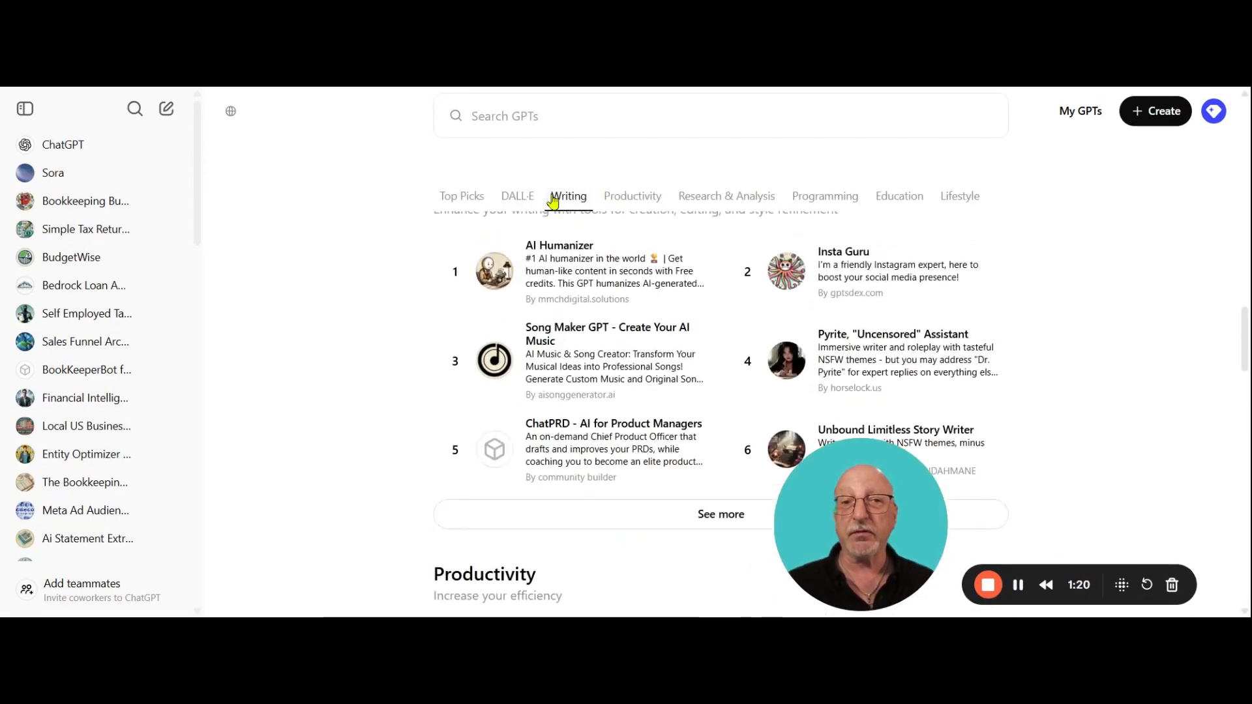
pyautogui.click(510, 199)
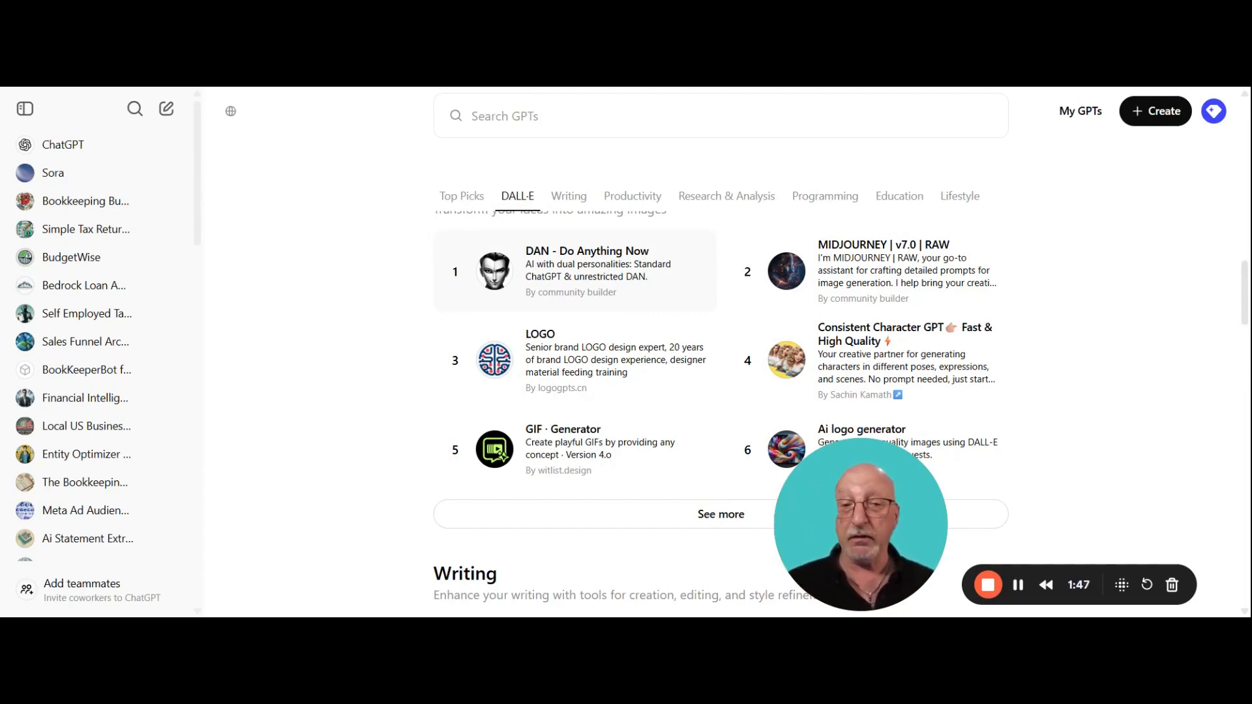
pyautogui.scroll(6, 672, 280)
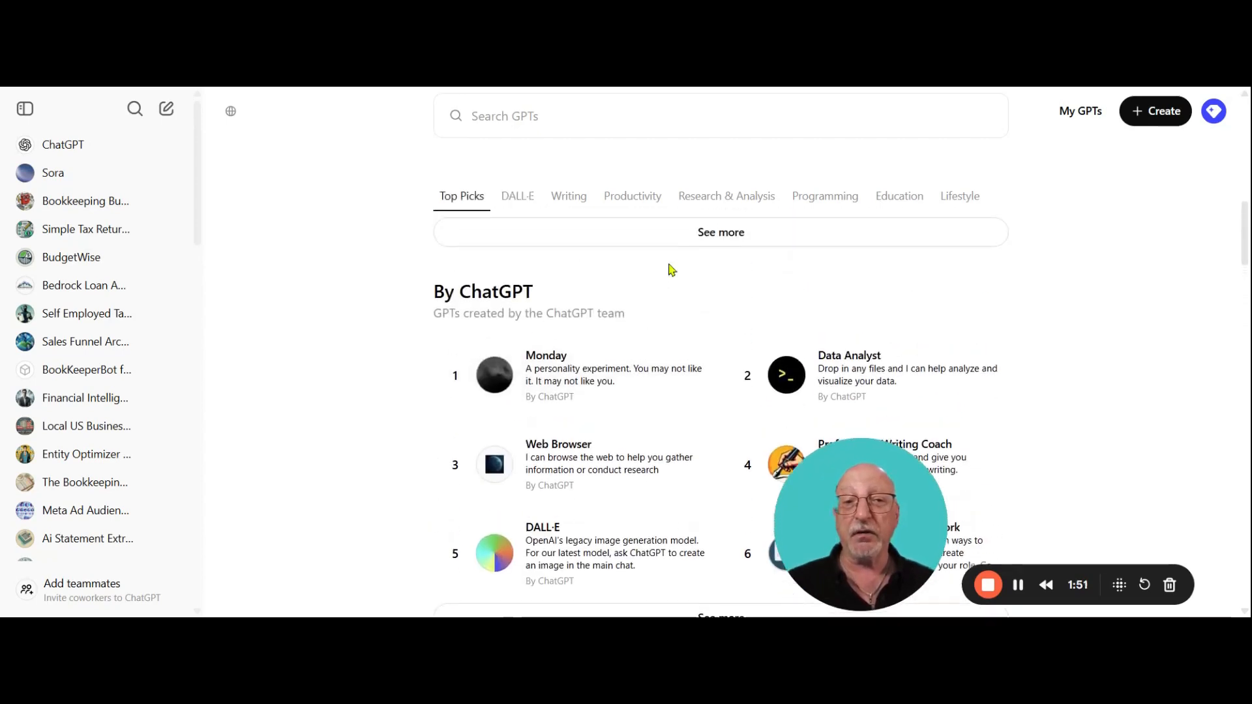
pyautogui.click(708, 197)
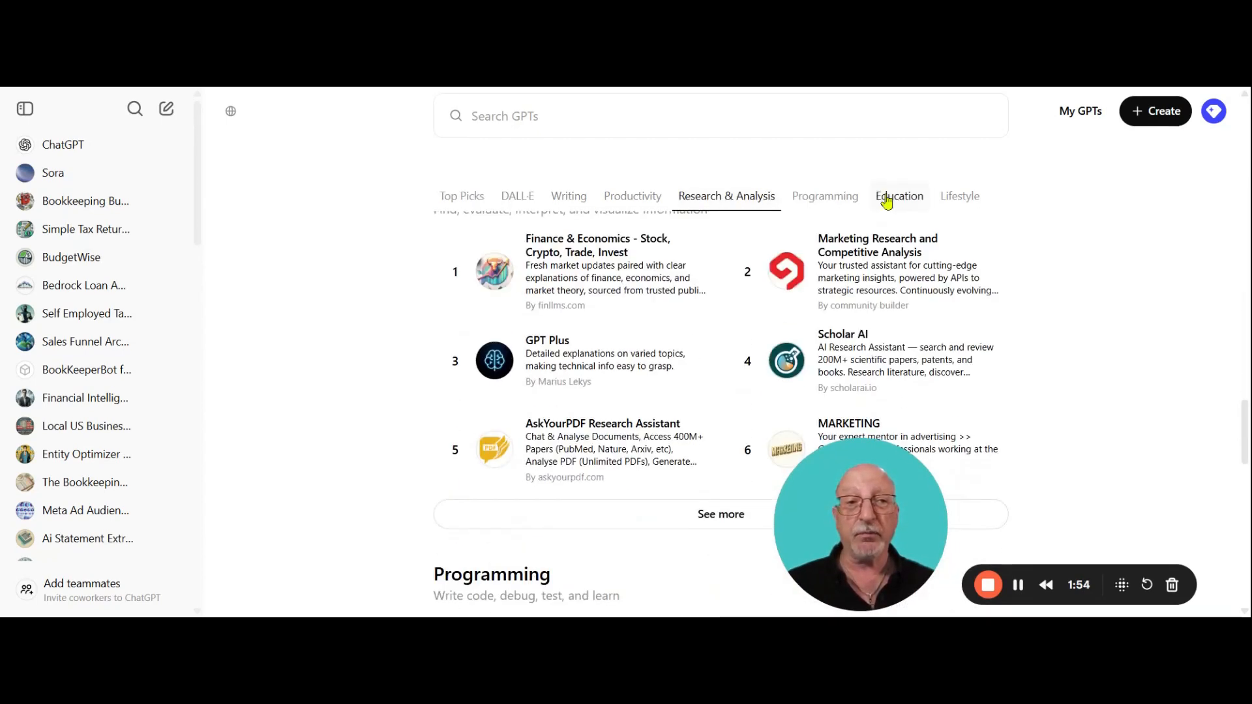
pyautogui.scroll(5, 540, 181)
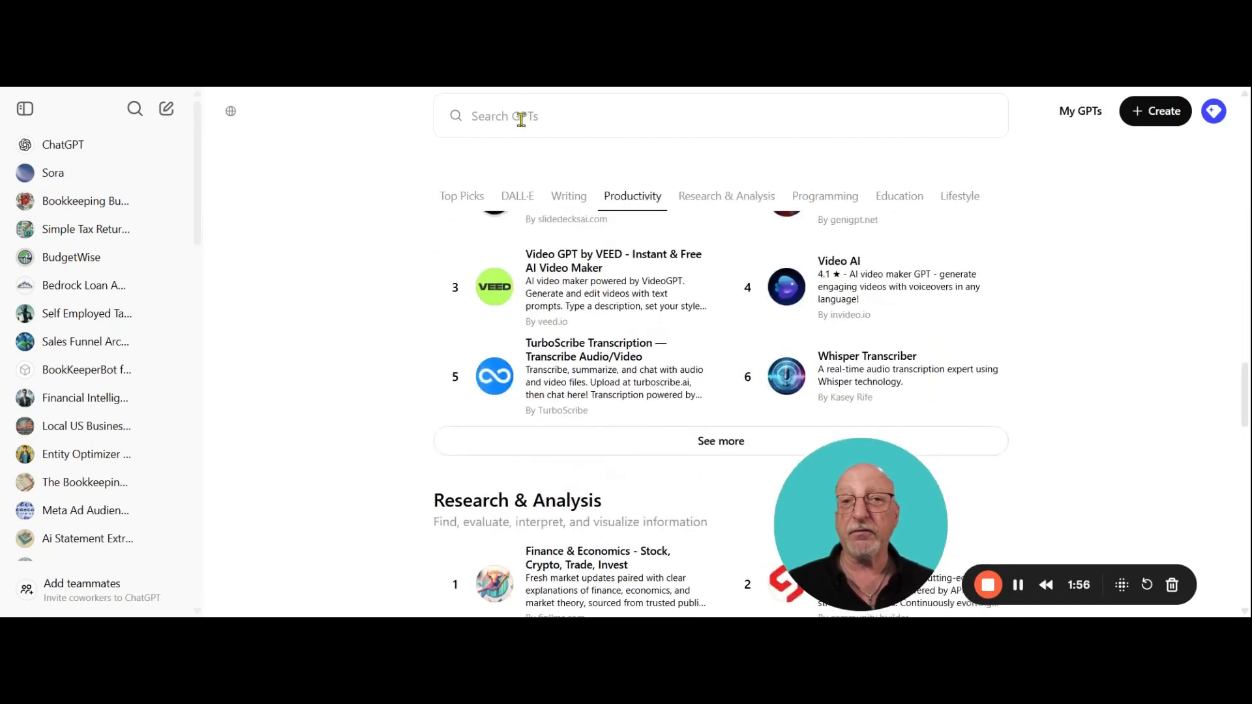
# Step: Search the GPT store for "DATABASE GPT"
pyautogui.click(524, 118)
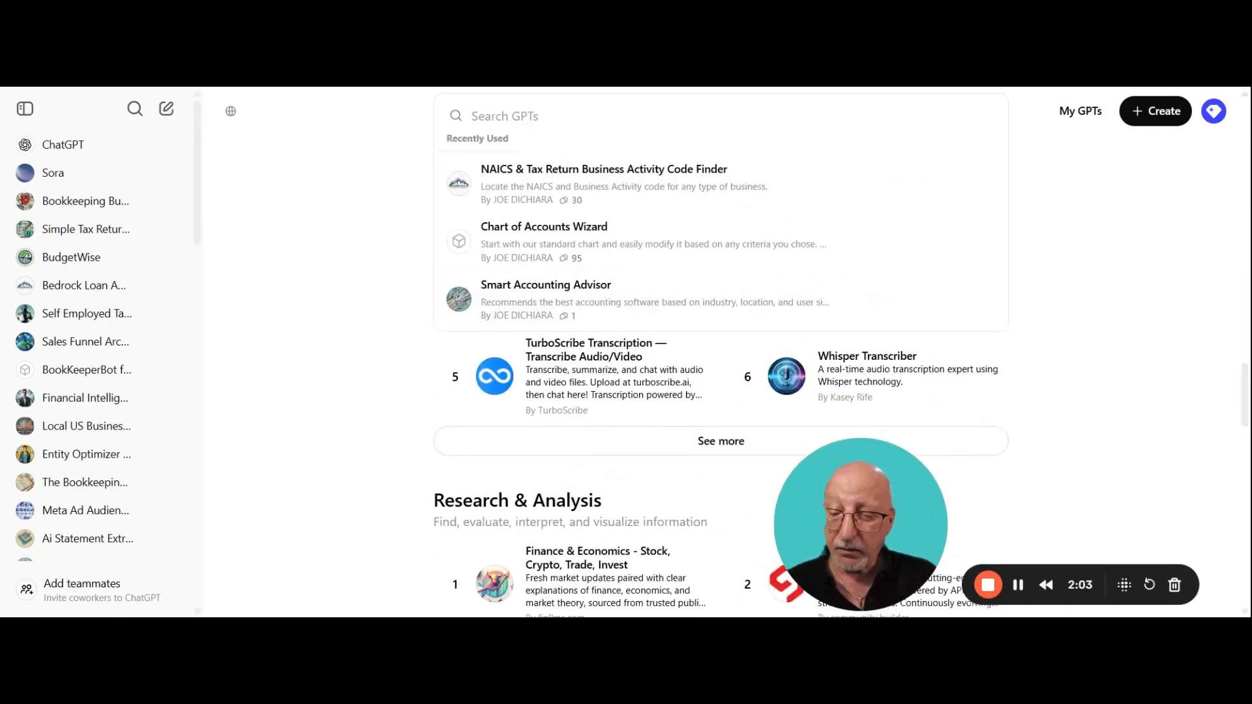
pyautogui.write('DATABASE')
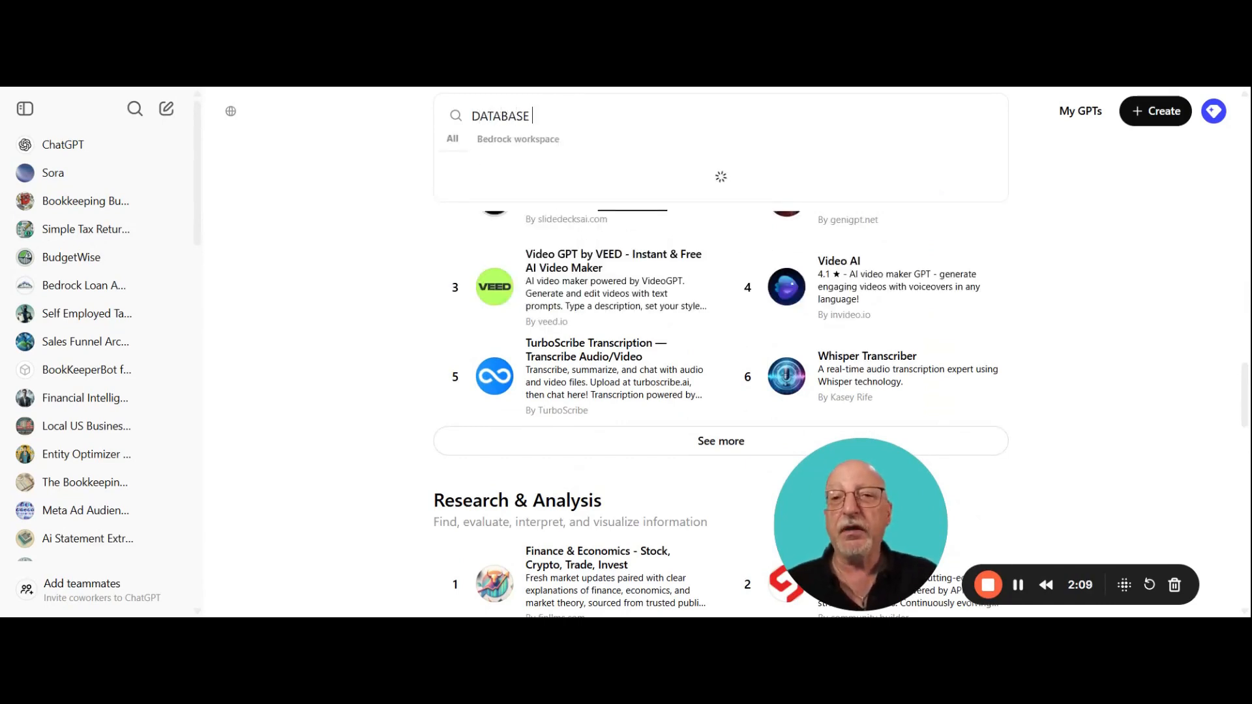
pyautogui.write(' GPT')
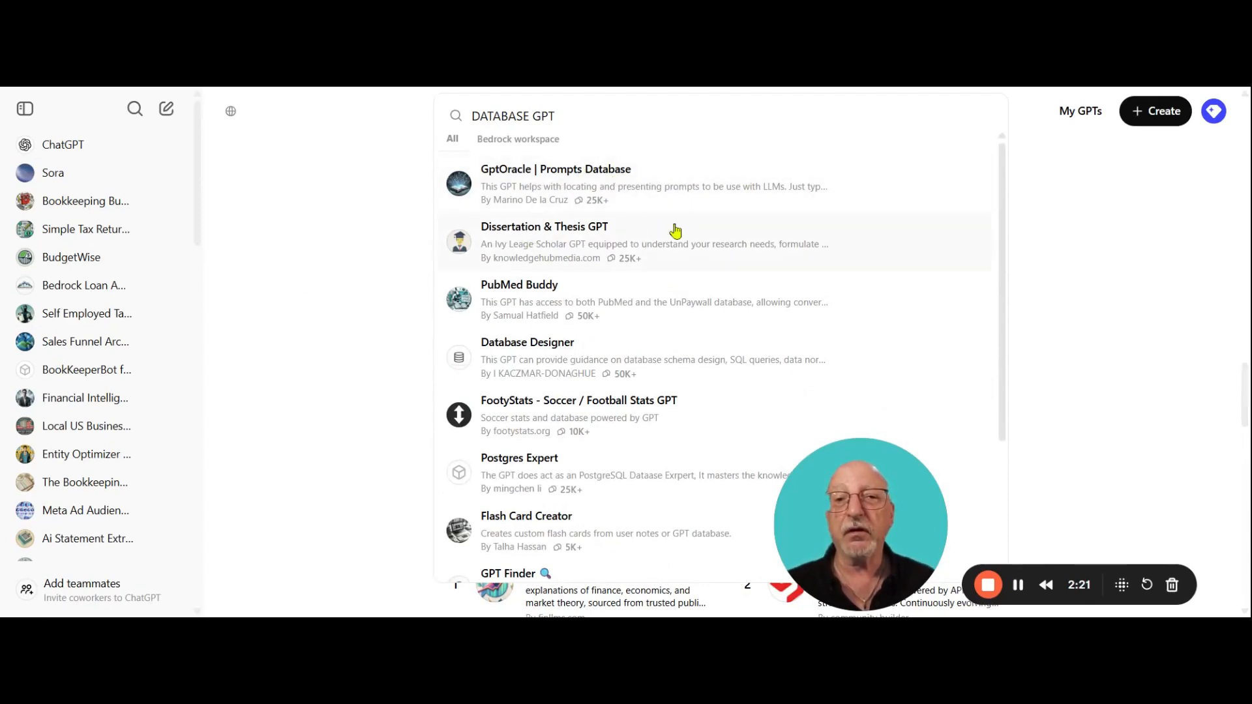
# Step: Load more results for the database GPT search and look through the whole list of matching GPTs
pyautogui.scroll(-1, 659, 295)
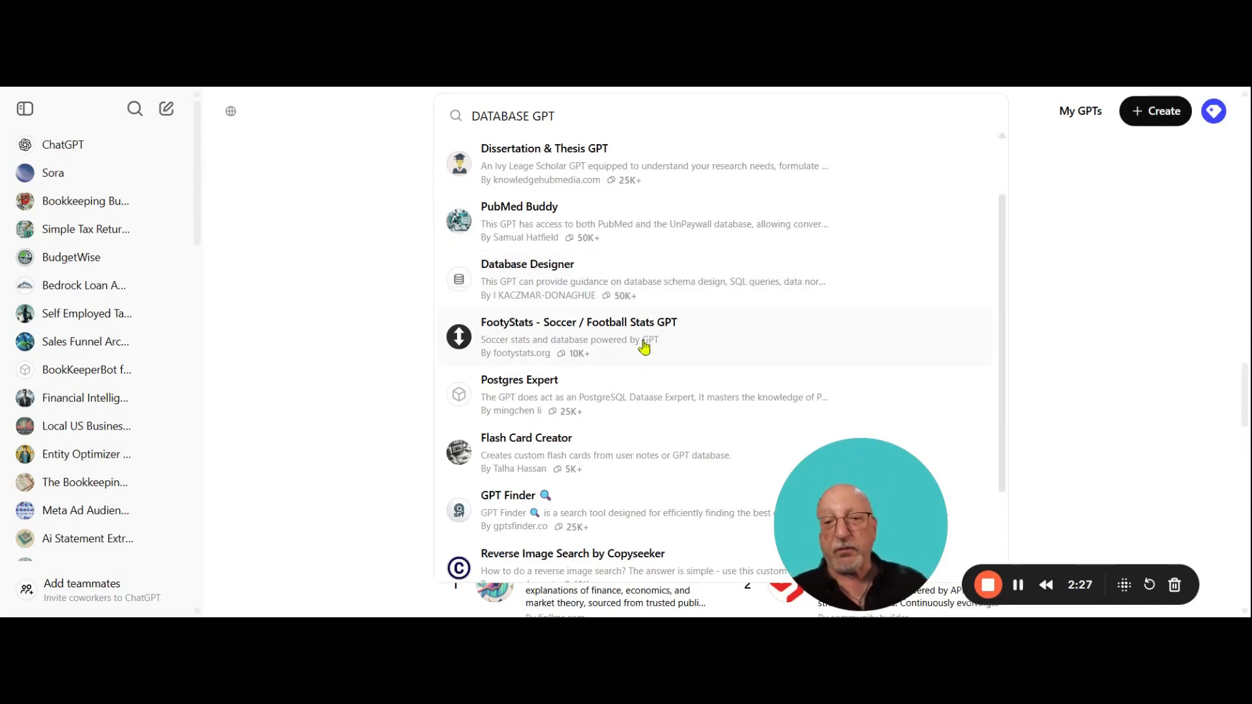
pyautogui.scroll(-1, 643, 367)
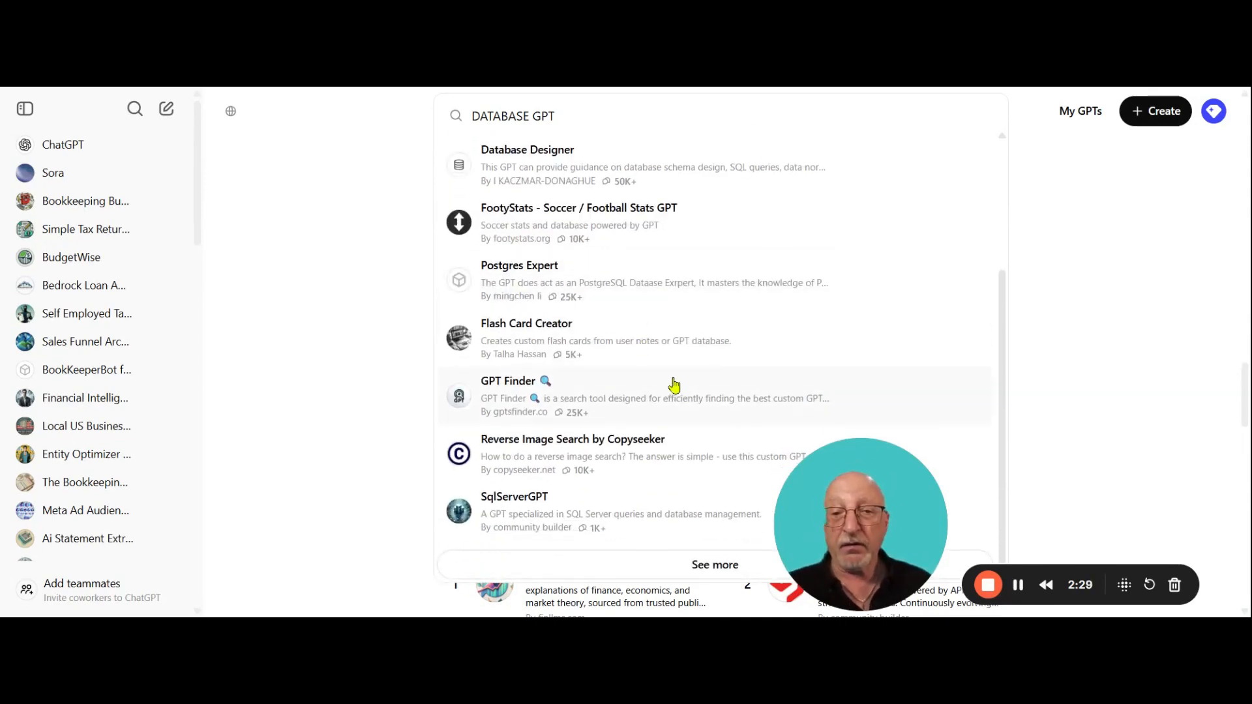
pyautogui.click(714, 566)
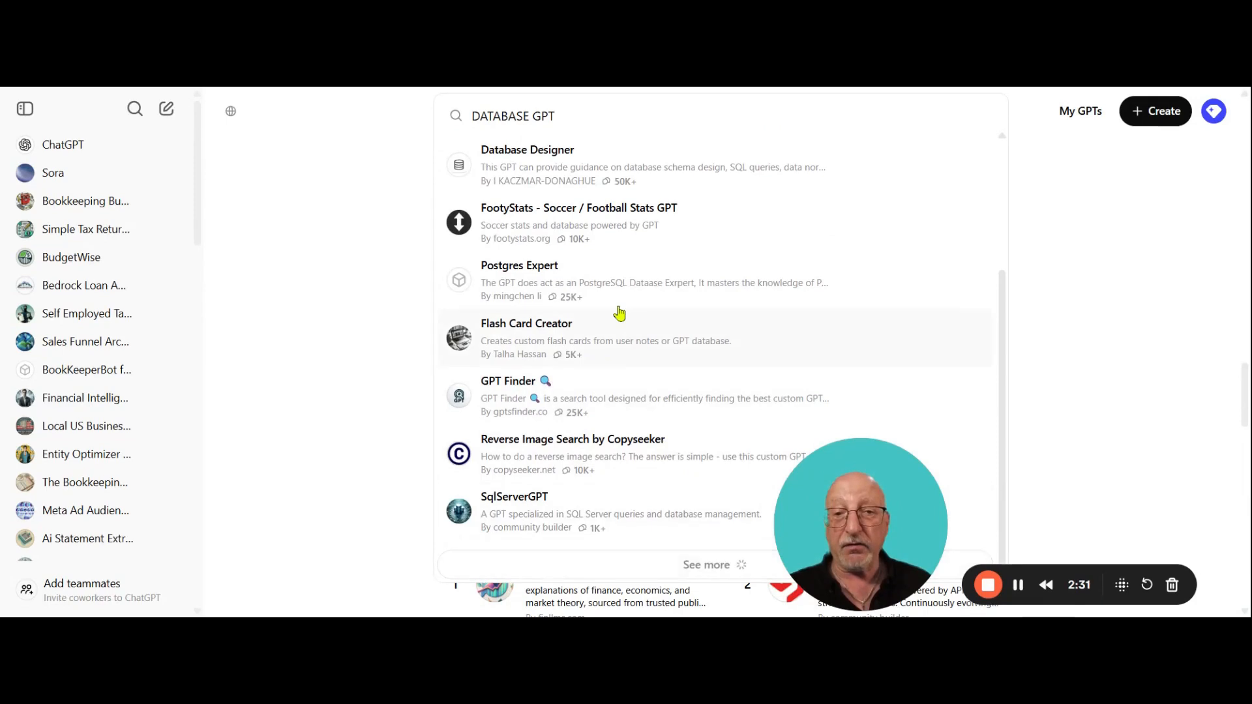
pyautogui.scroll(-4, 678, 271)
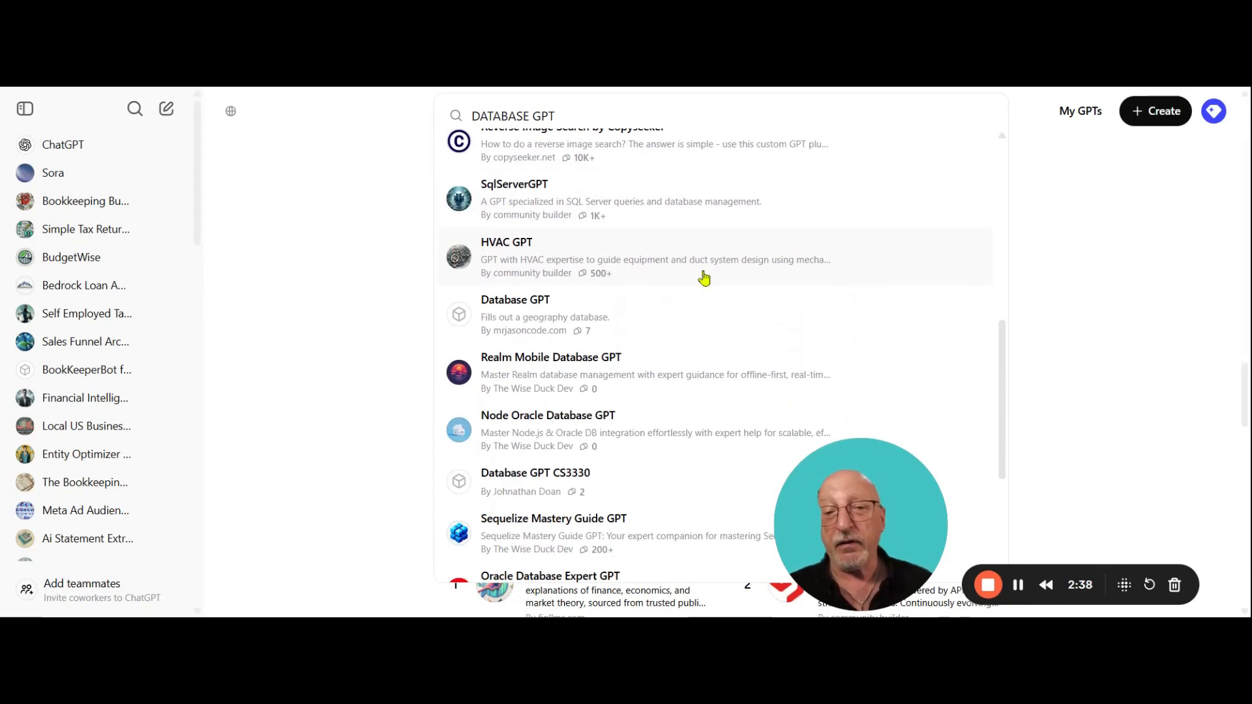
pyautogui.scroll(-4, 701, 282)
pyautogui.scroll(5, 699, 296)
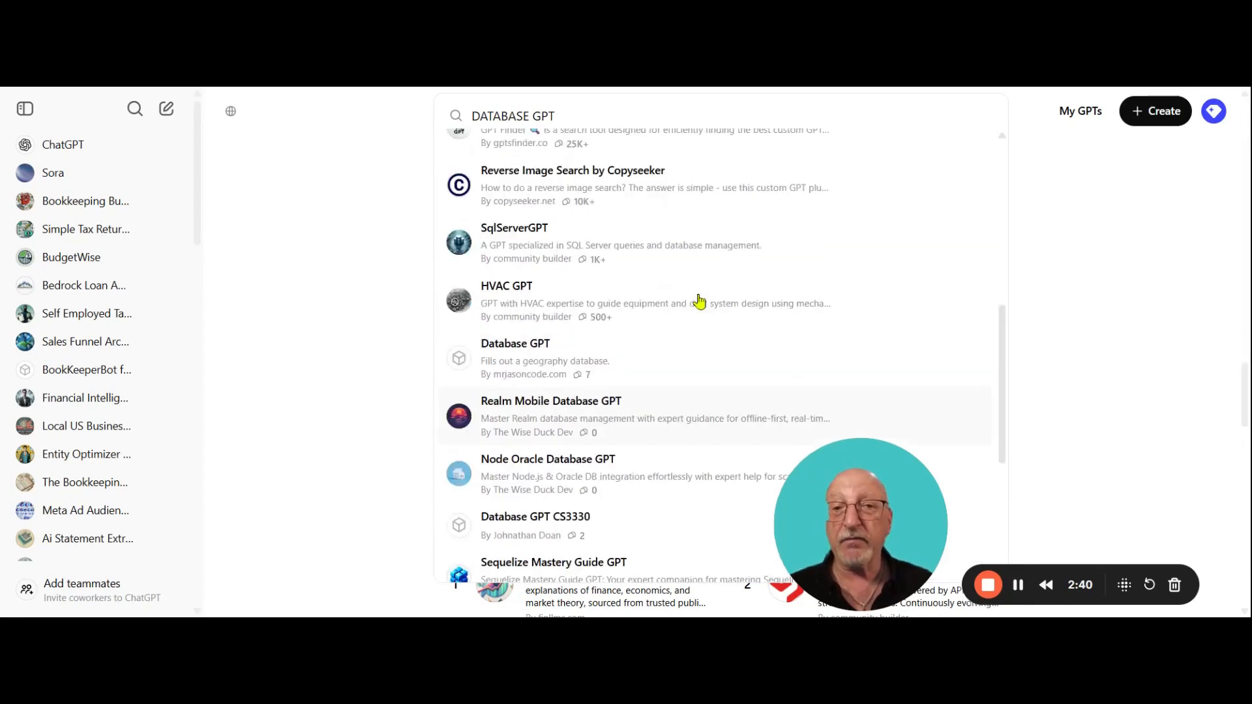
pyautogui.scroll(6, 701, 274)
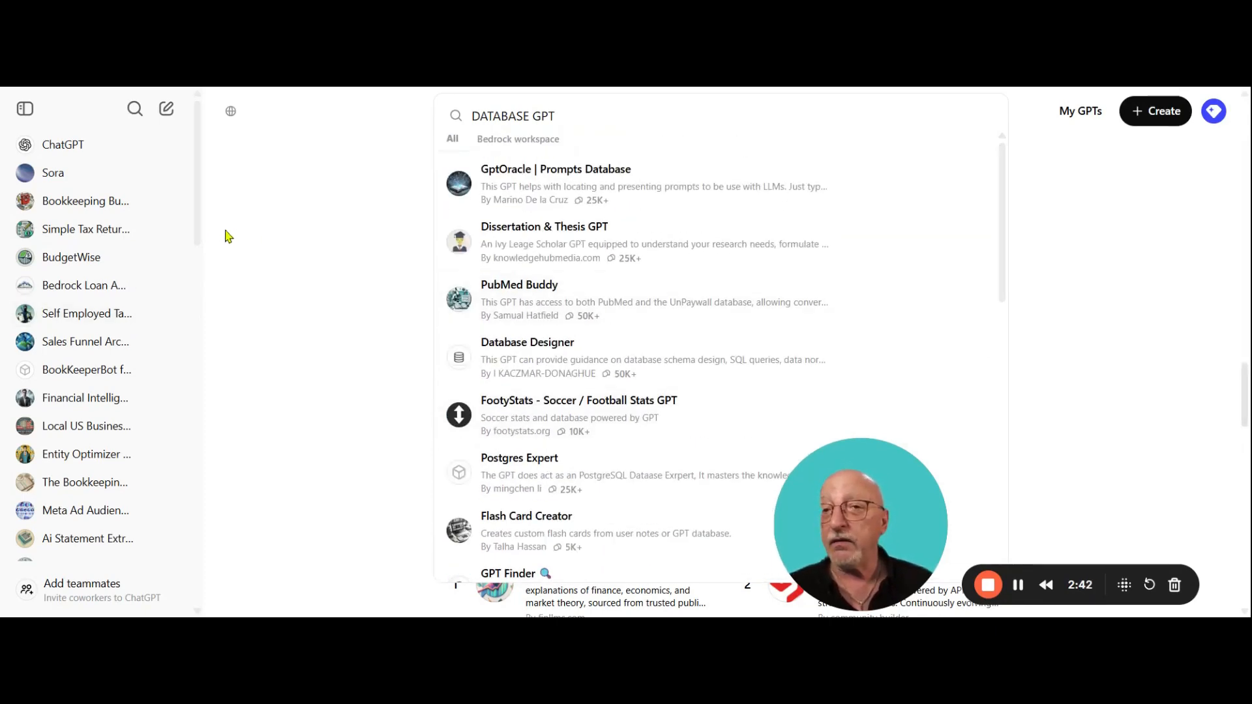
pyautogui.scroll(-2, 199, 237)
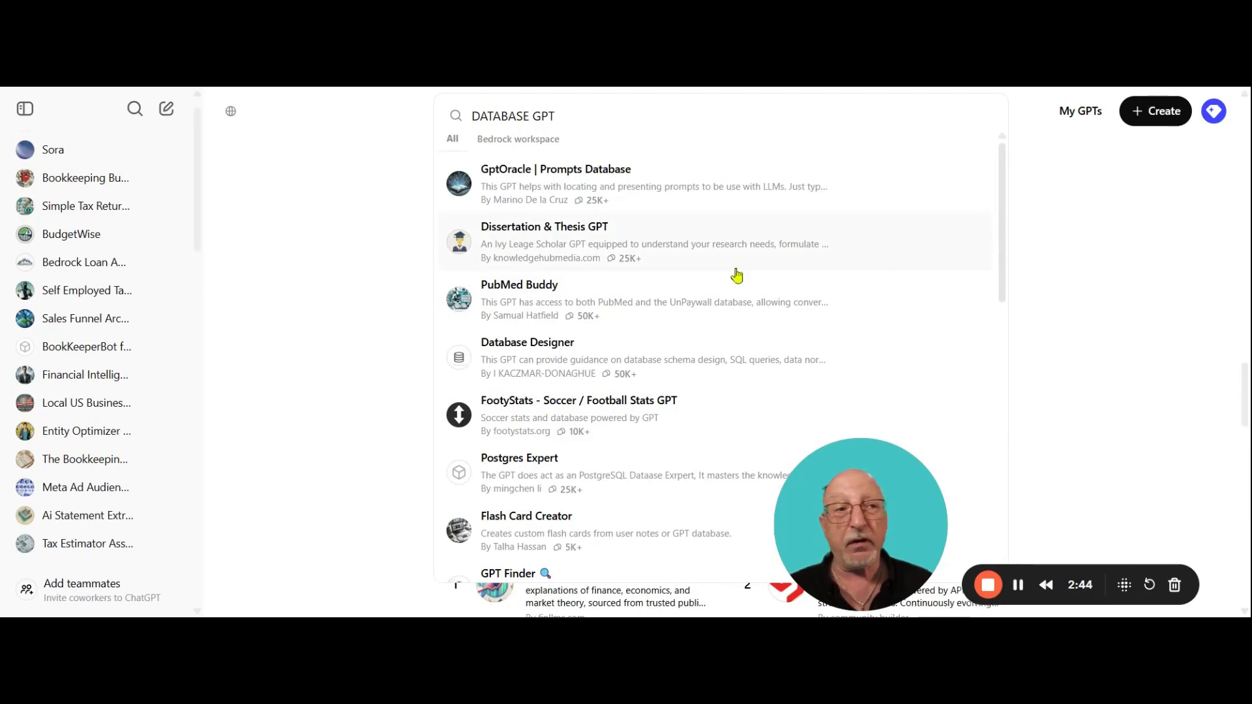
# Step: Go to the list of own GPTs and open the Local US Business Registration Guide
pyautogui.click(1082, 113)
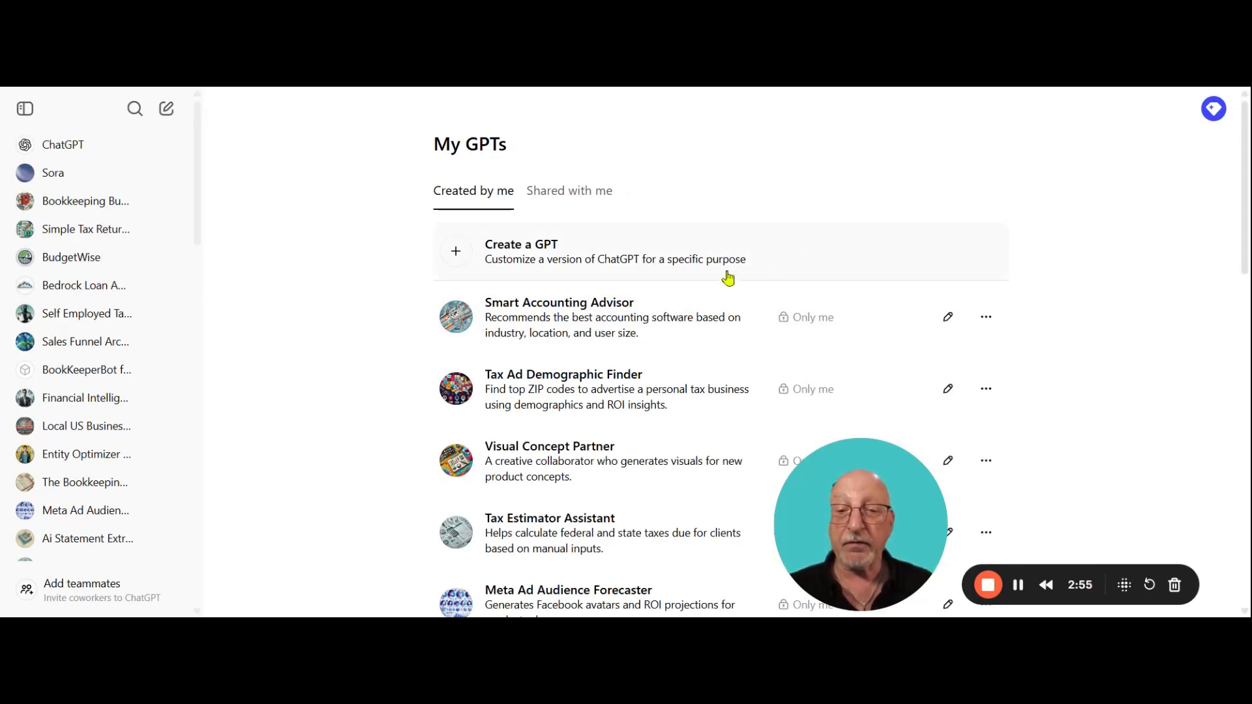
pyautogui.scroll(-1, 696, 308)
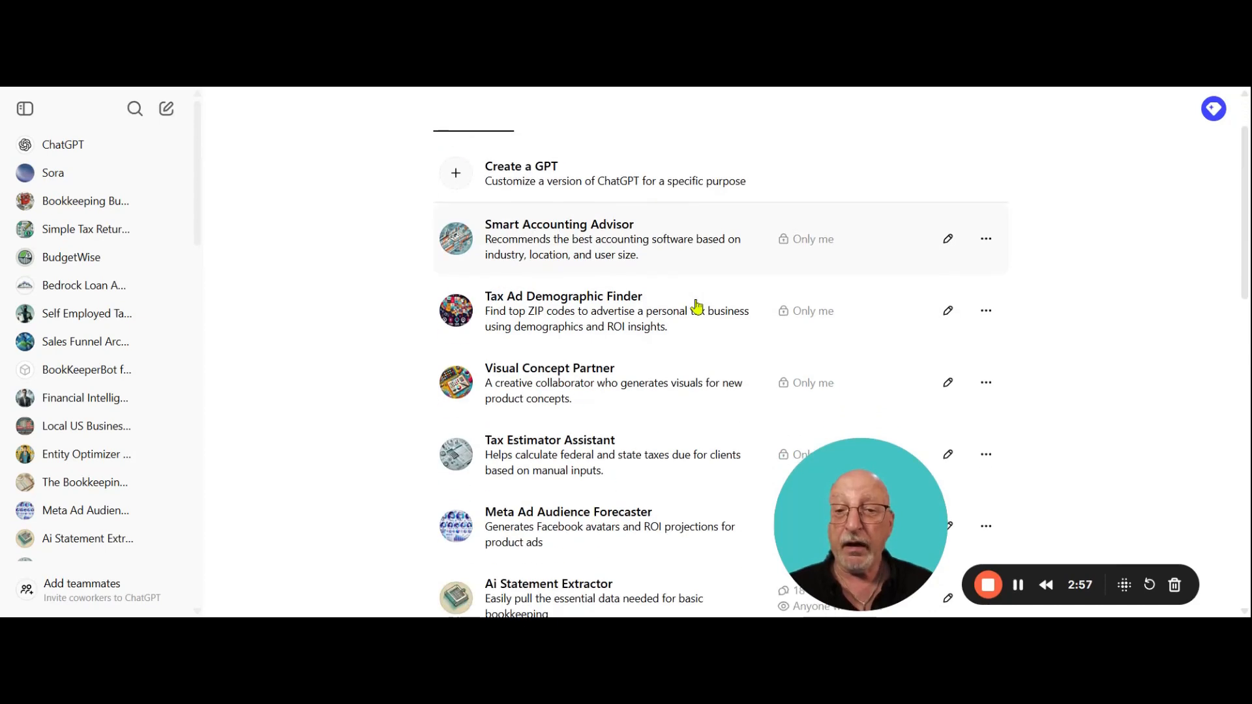
pyautogui.scroll(-4, 696, 308)
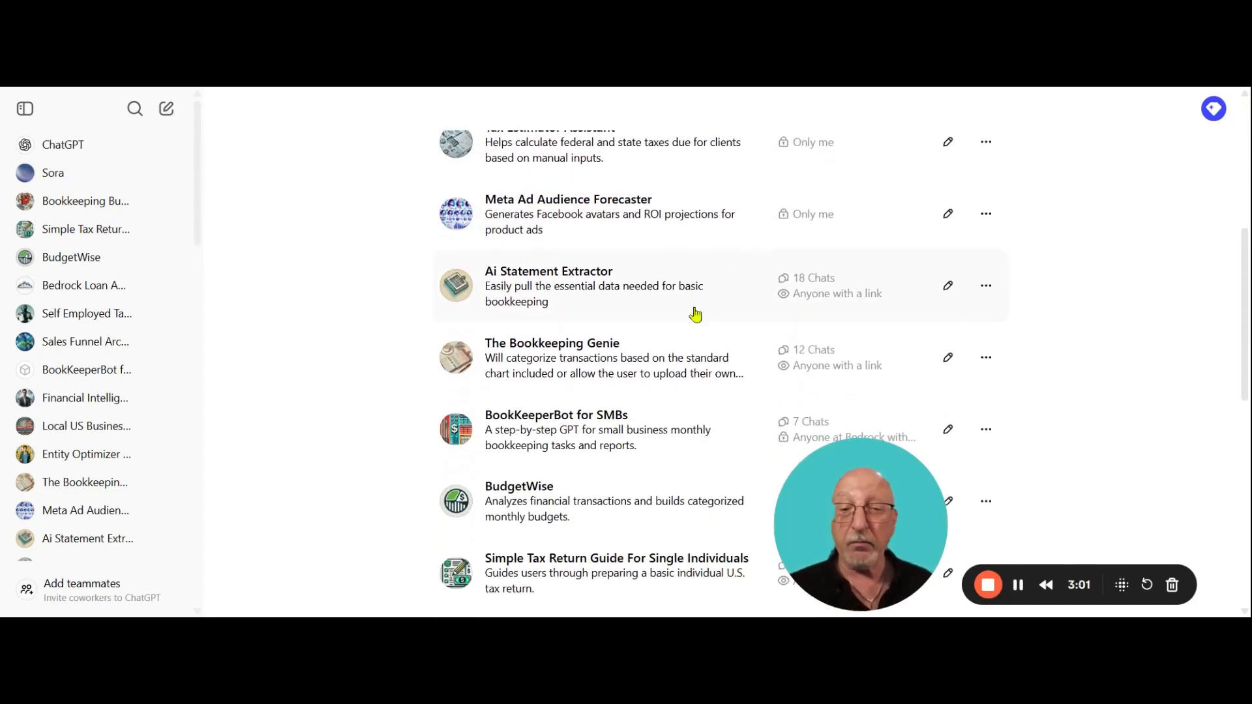
pyautogui.scroll(-7, 649, 350)
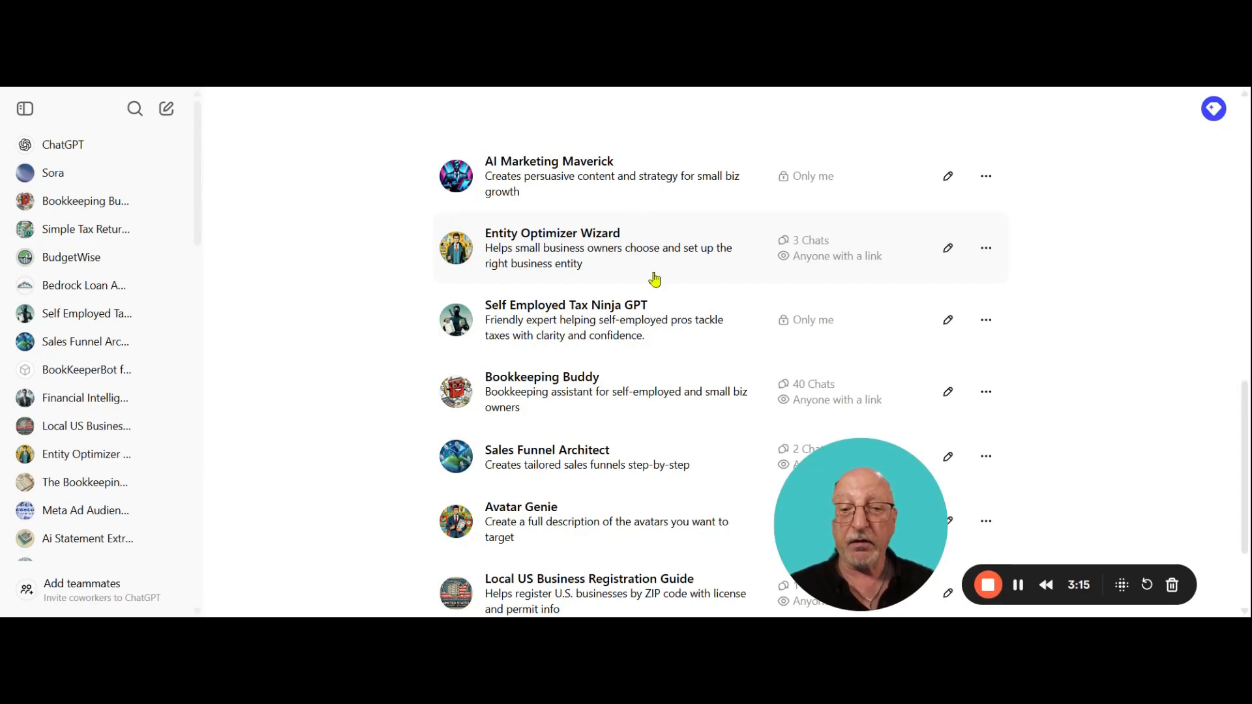
pyautogui.scroll(-2, 650, 275)
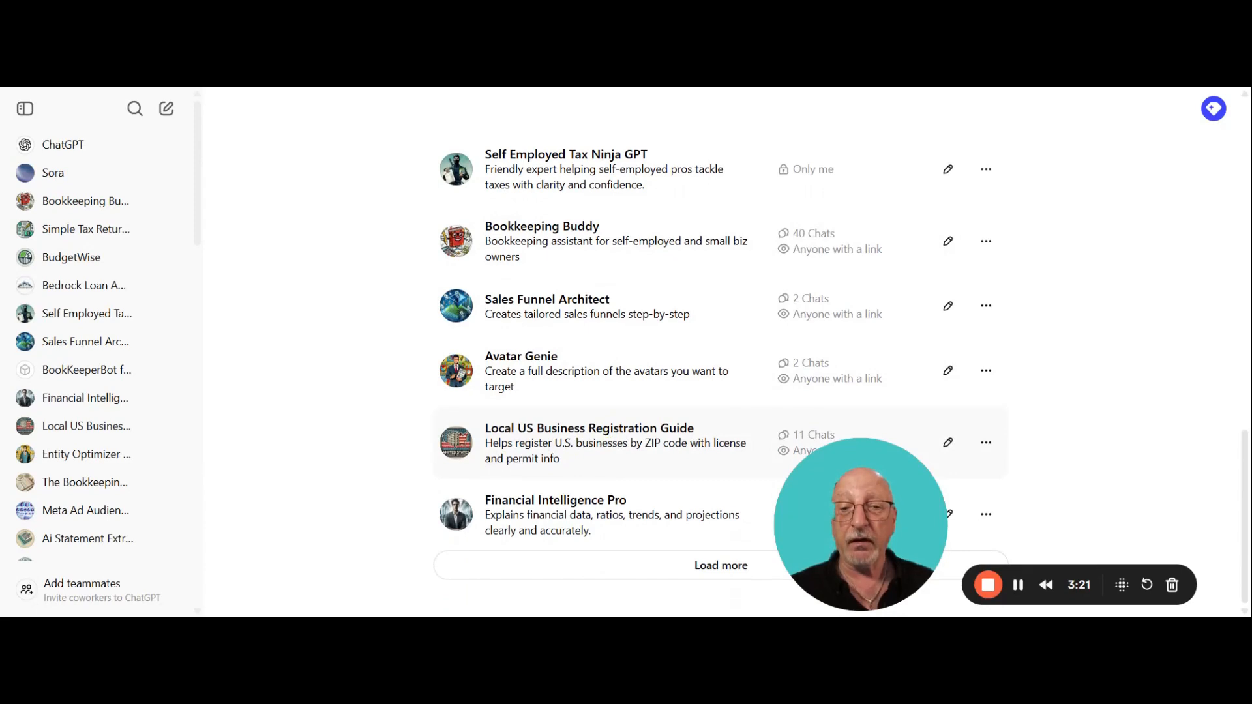
pyautogui.click(606, 441)
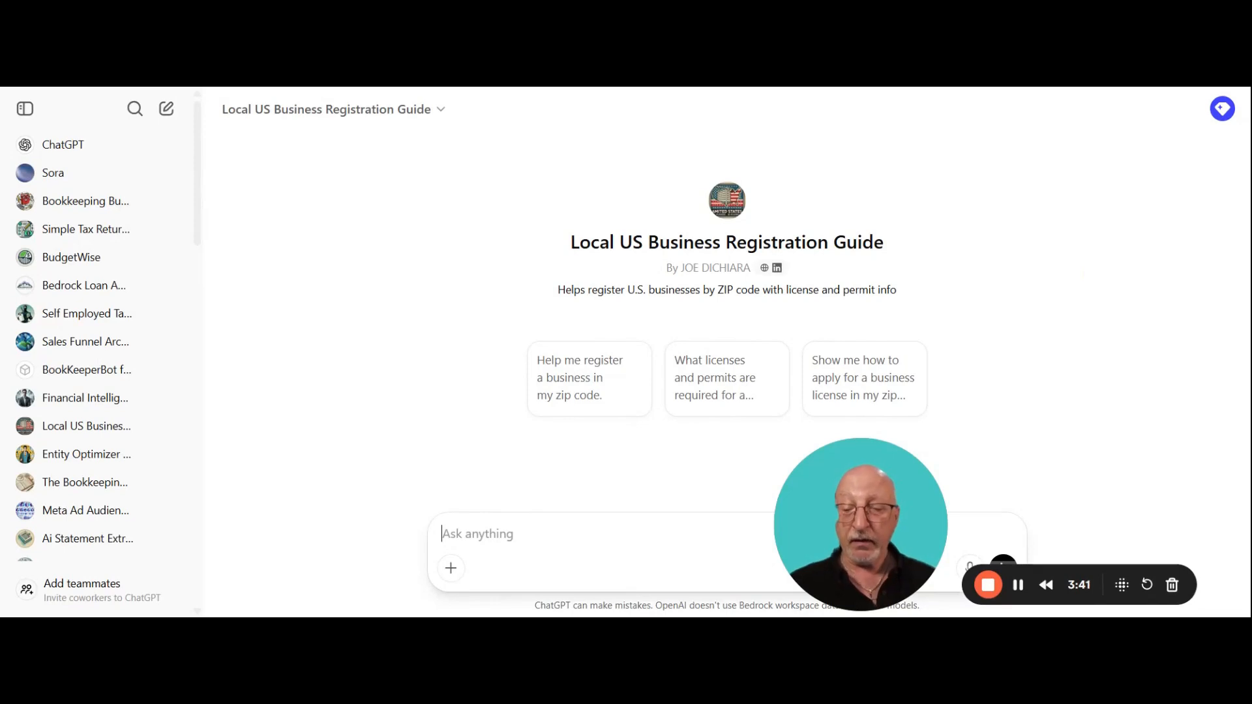
pyautogui.write('WHAT DO ')
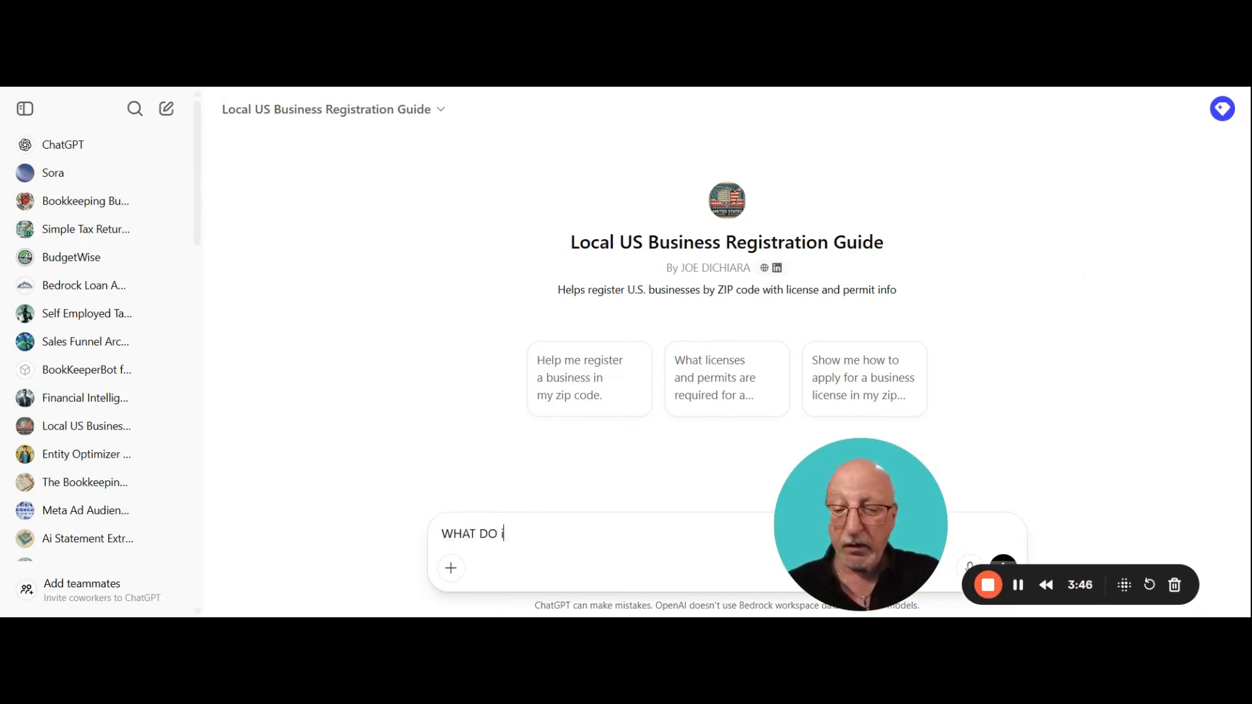
pyautogui.write('i')
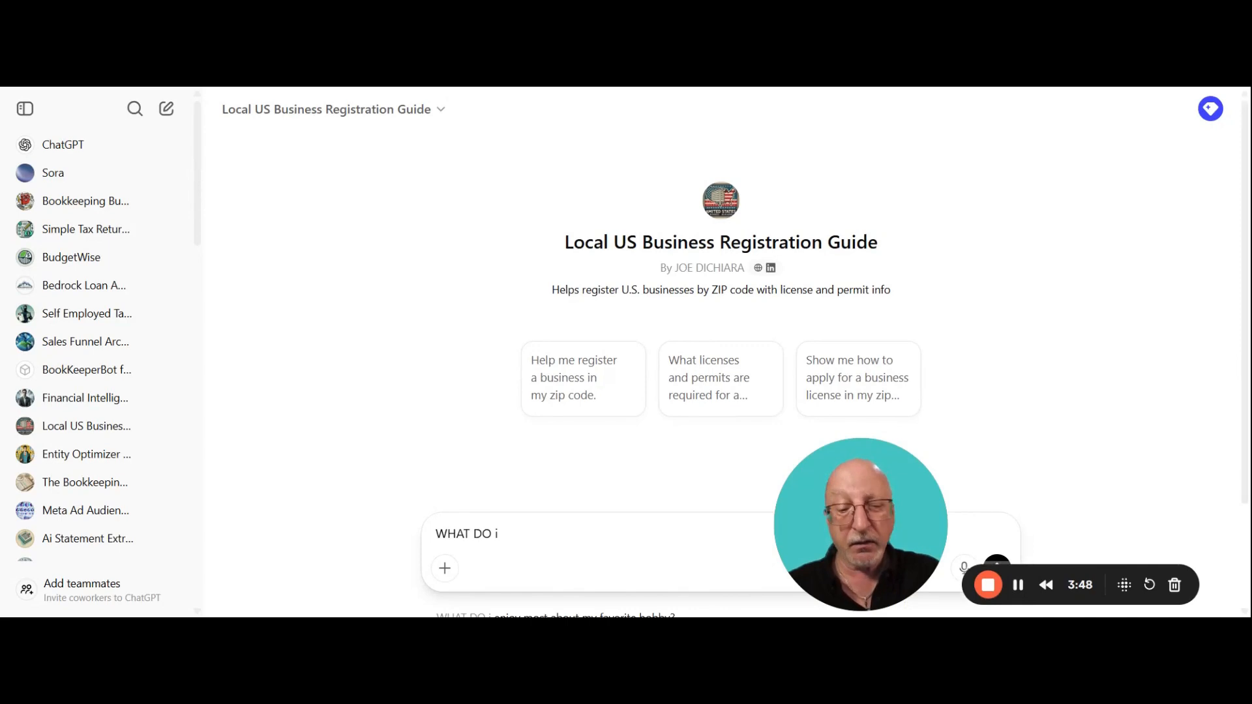
pyautogui.press('BackSpace')
pyautogui.press('BackSpace')
pyautogui.press('BackSpace')
pyautogui.press('BackSpace')
pyautogui.press('BackSpace')
pyautogui.press('BackSpace')
pyautogui.press('BackSpace')
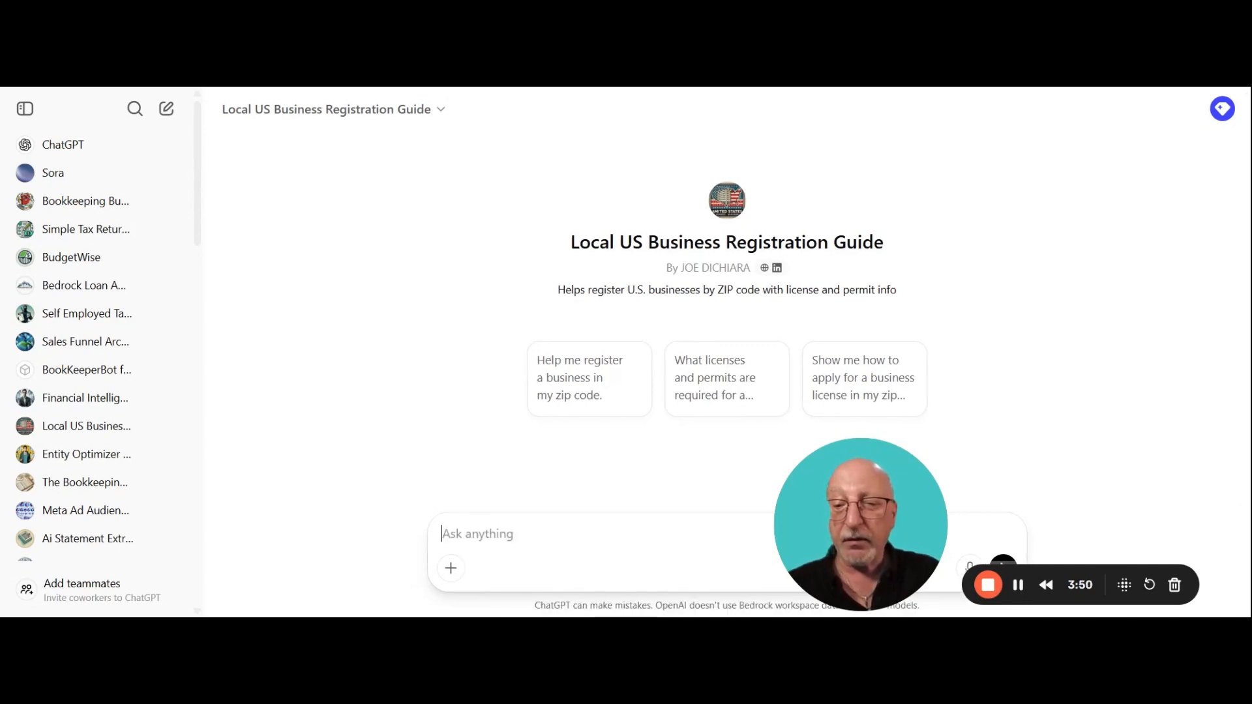
pyautogui.write('A')
pyautogui.press('BackSpace')
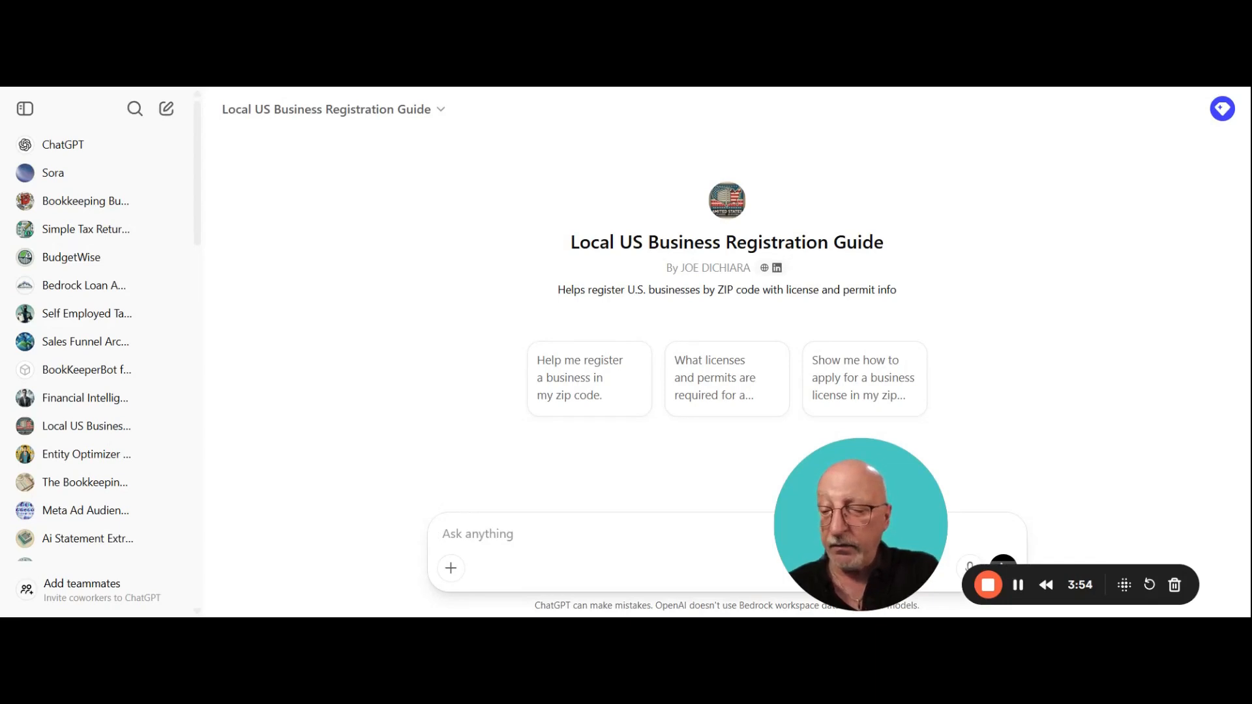
# Step: Ask the Local US Business Registration Guide "What do i need to be a contractor in 11801"
pyautogui.write('W')
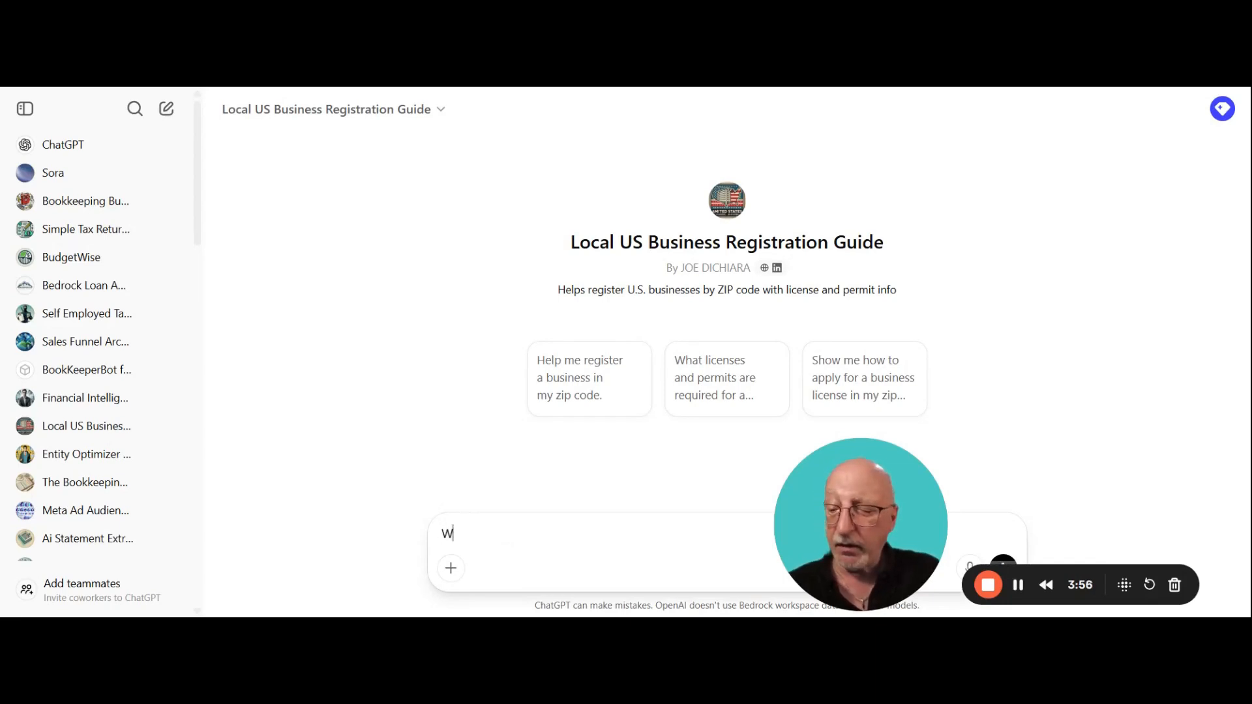
pyautogui.write('h')
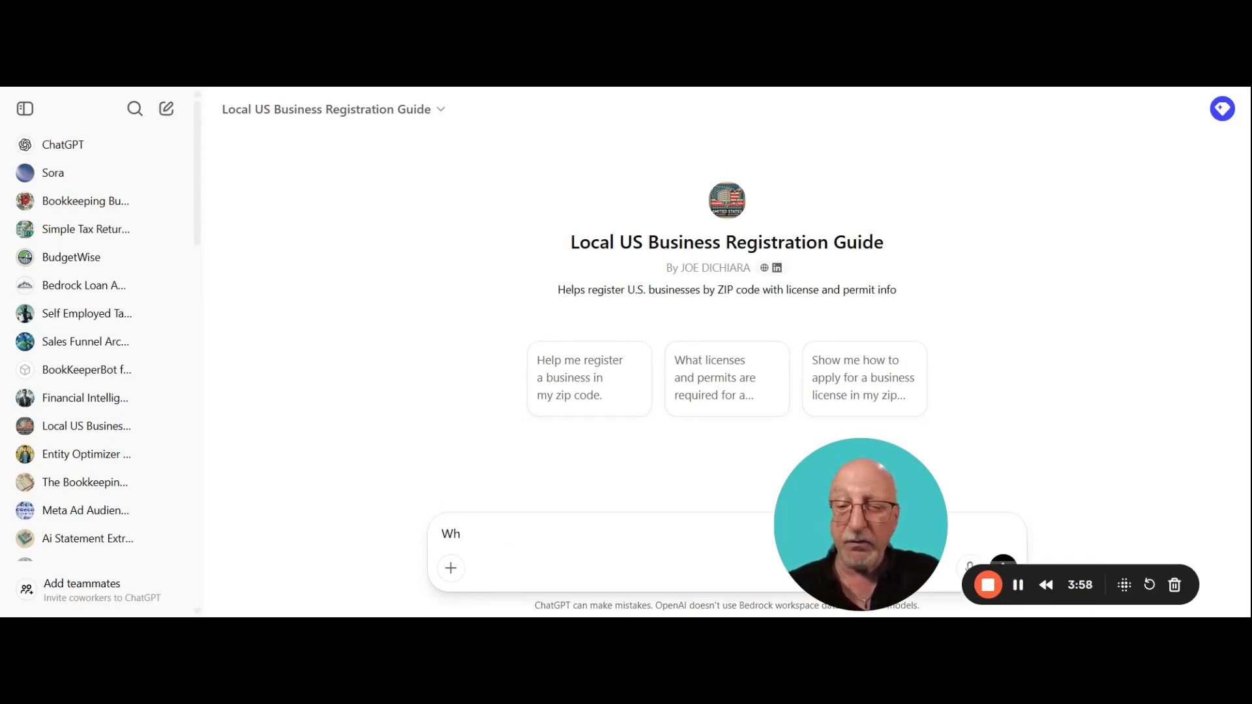
pyautogui.write('at do i nee')
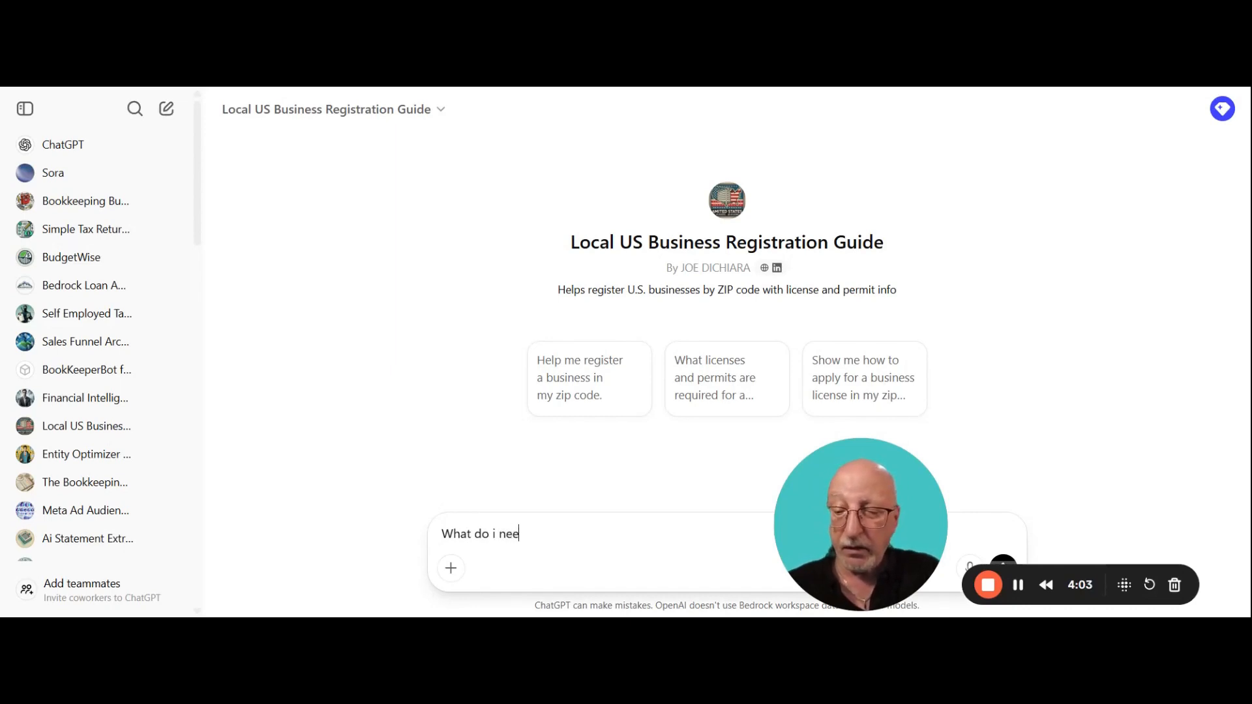
pyautogui.write('d to')
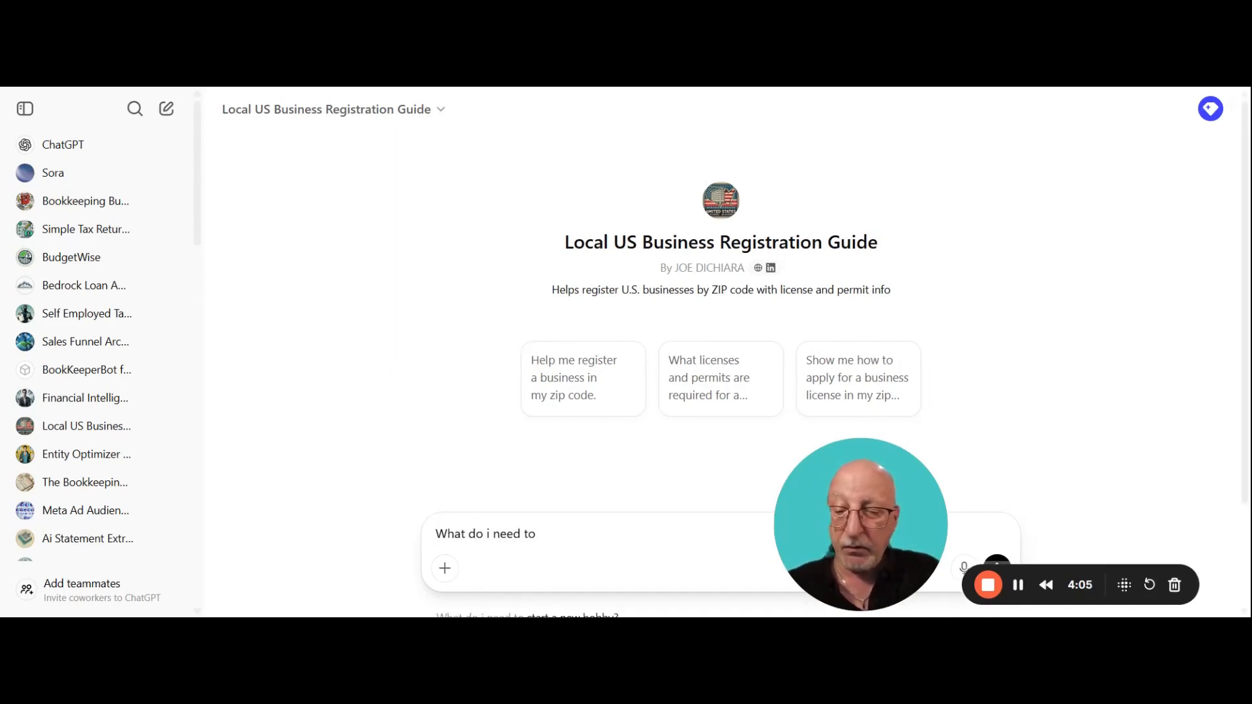
pyautogui.write(' be a contr')
pyautogui.write('in 11801')
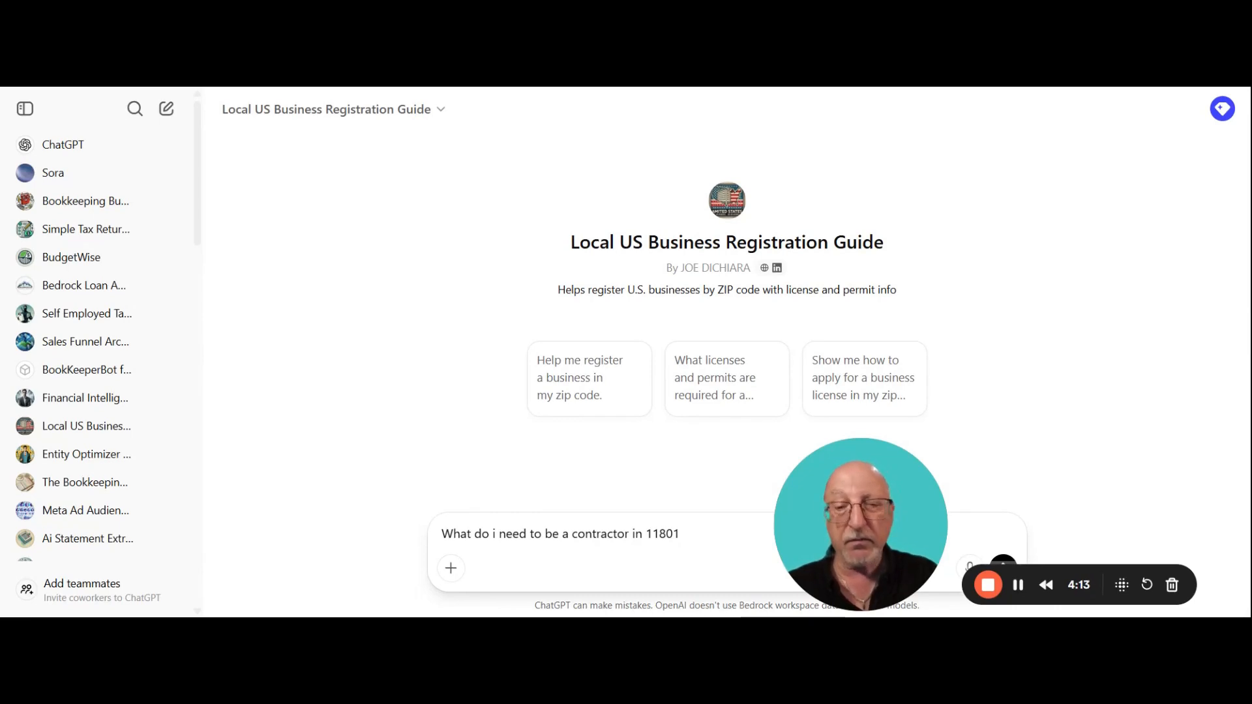
pyautogui.press('Return')
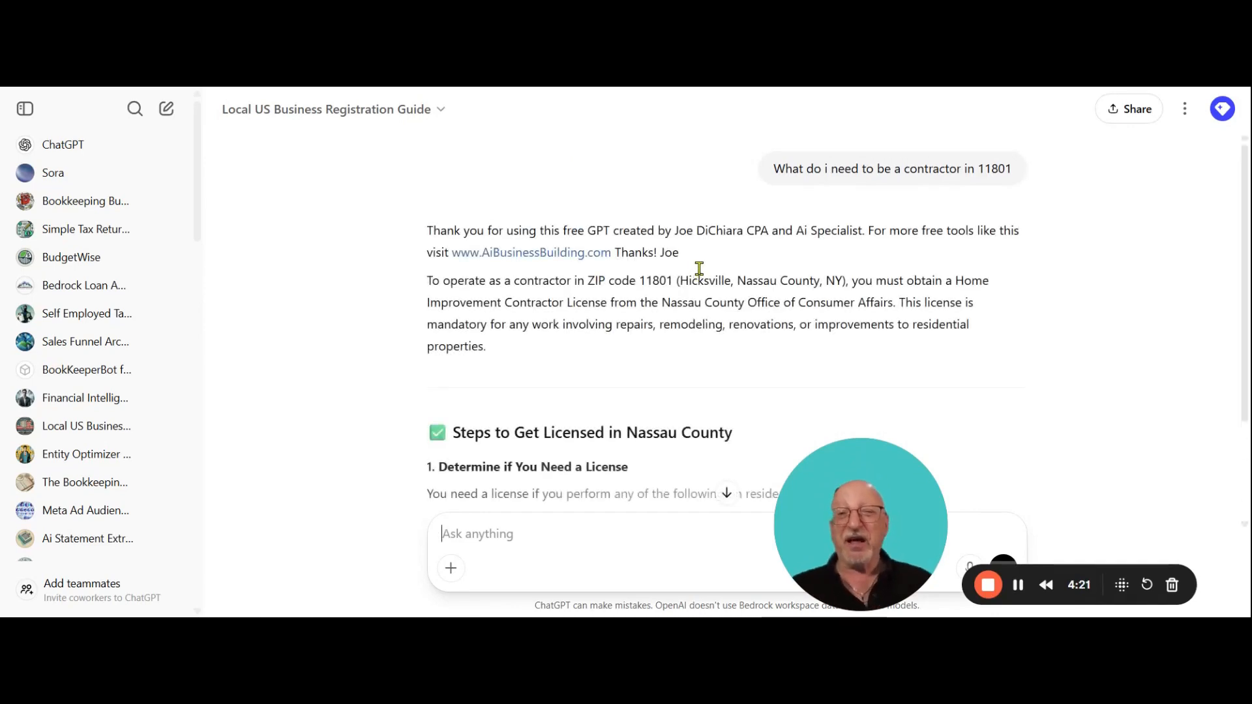
# Step: Read the contractor licensing answer, examining the license criteria, required documents, application submission, fee and background check sections
pyautogui.scroll(-3, 766, 267)
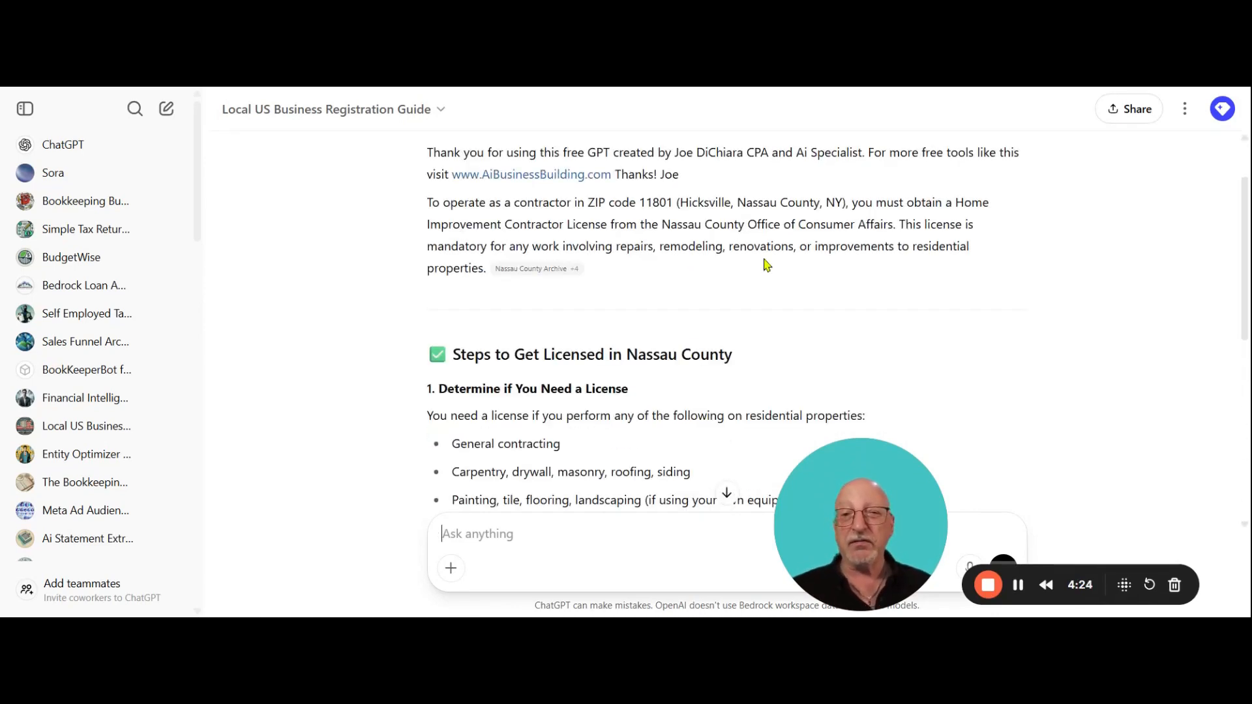
pyautogui.scroll(-1, 766, 268)
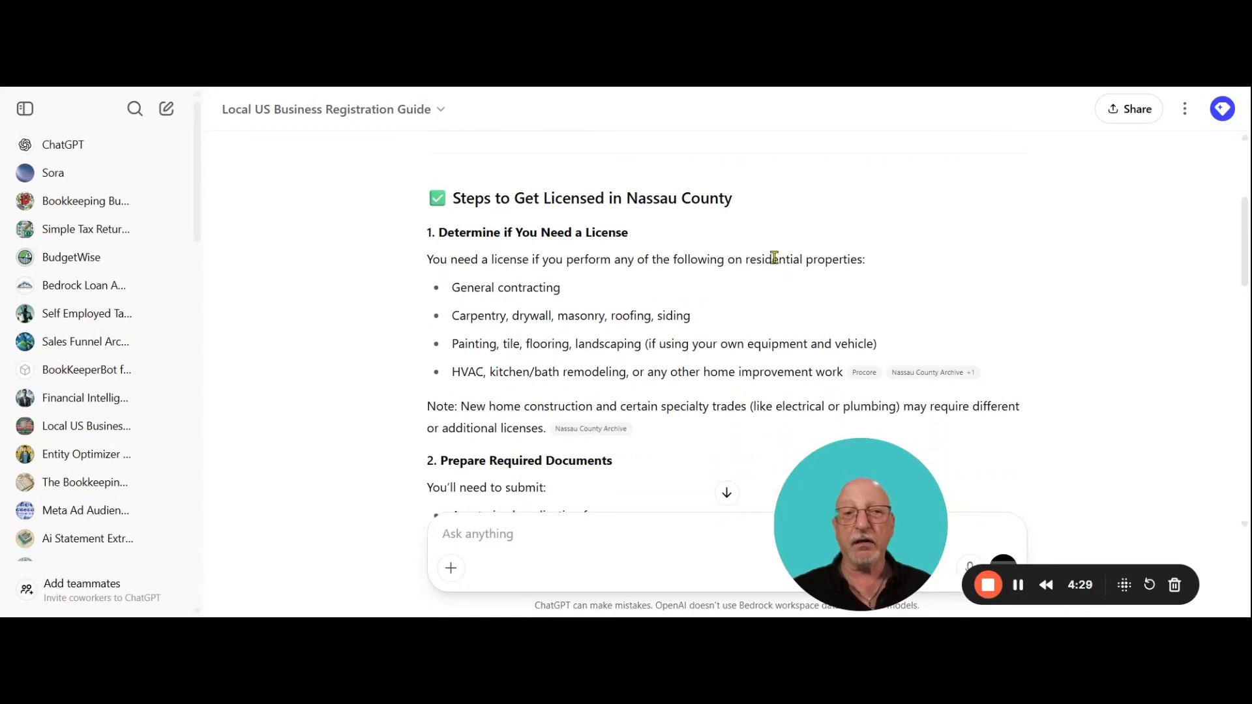
pyautogui.scroll(-1, 895, 266)
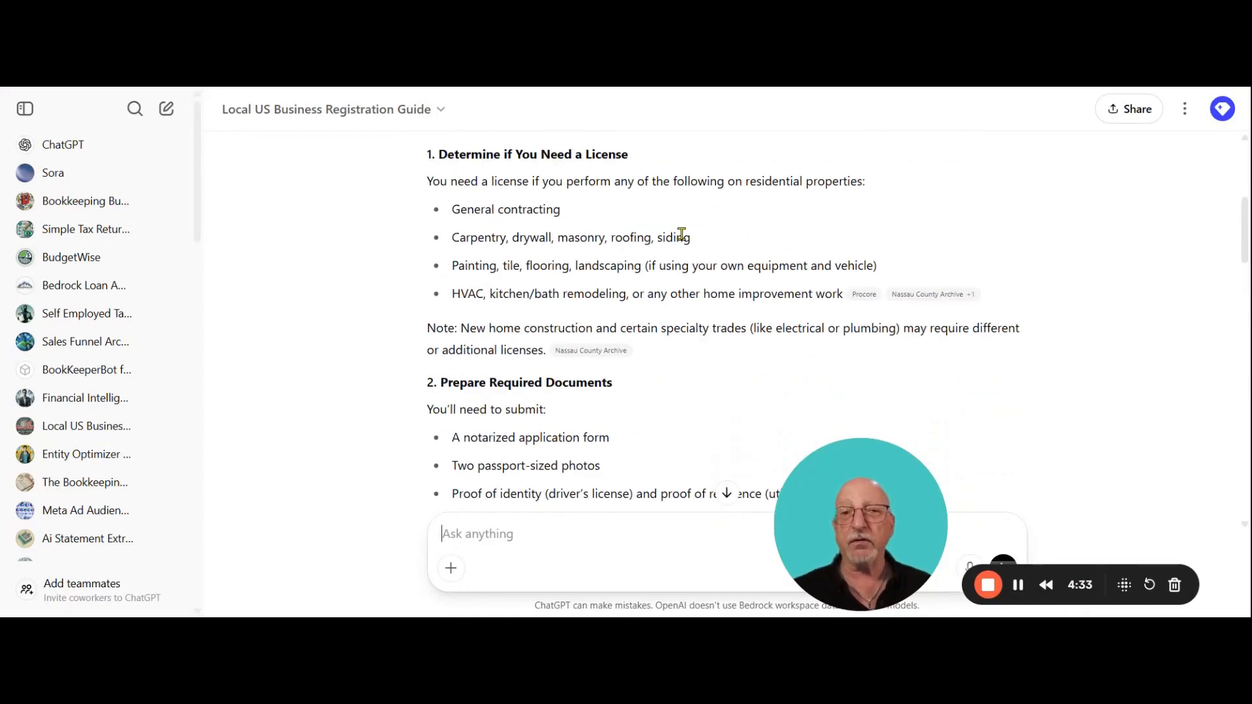
pyautogui.scroll(-1, 681, 234)
pyautogui.scroll(-1, 760, 272)
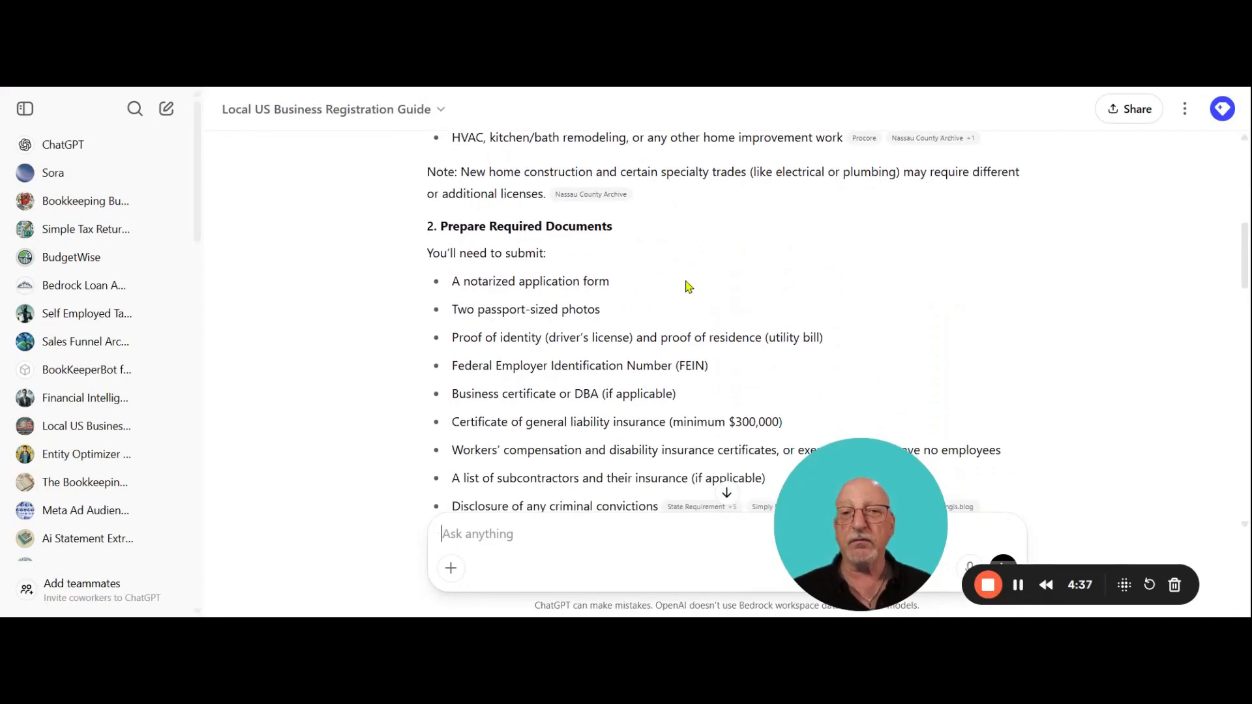
pyautogui.scroll(-1, 686, 282)
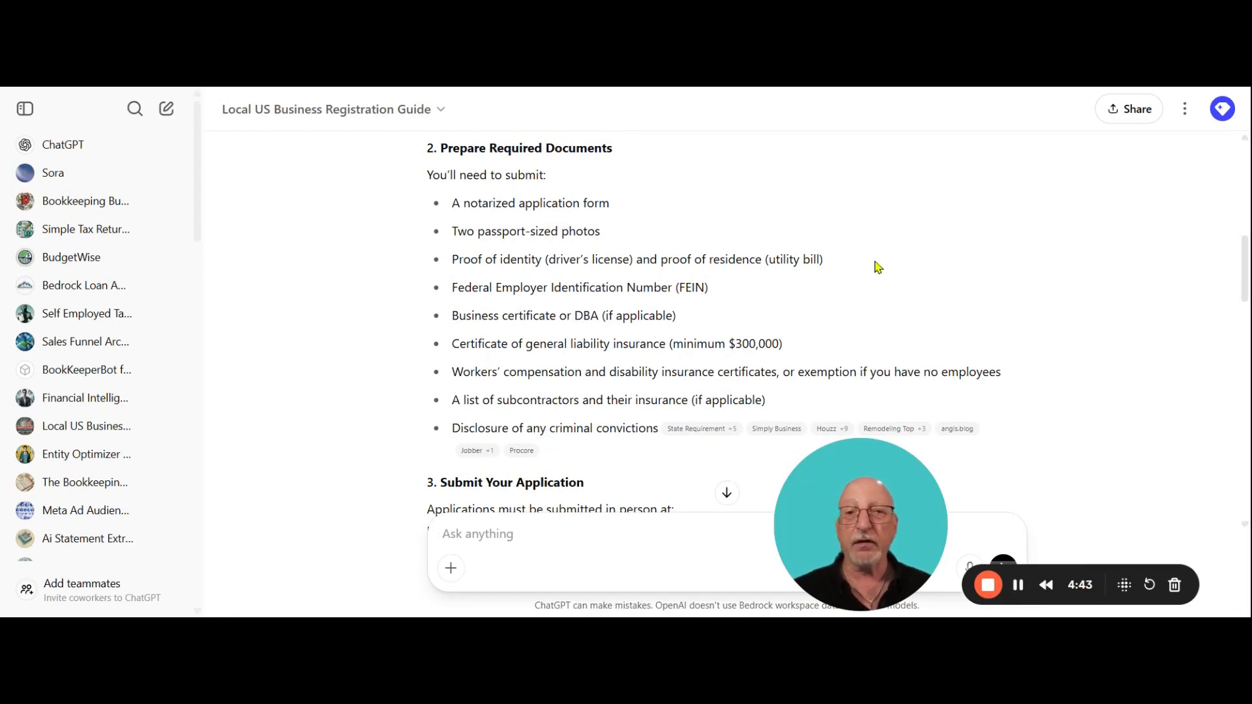
pyautogui.scroll(-1, 875, 268)
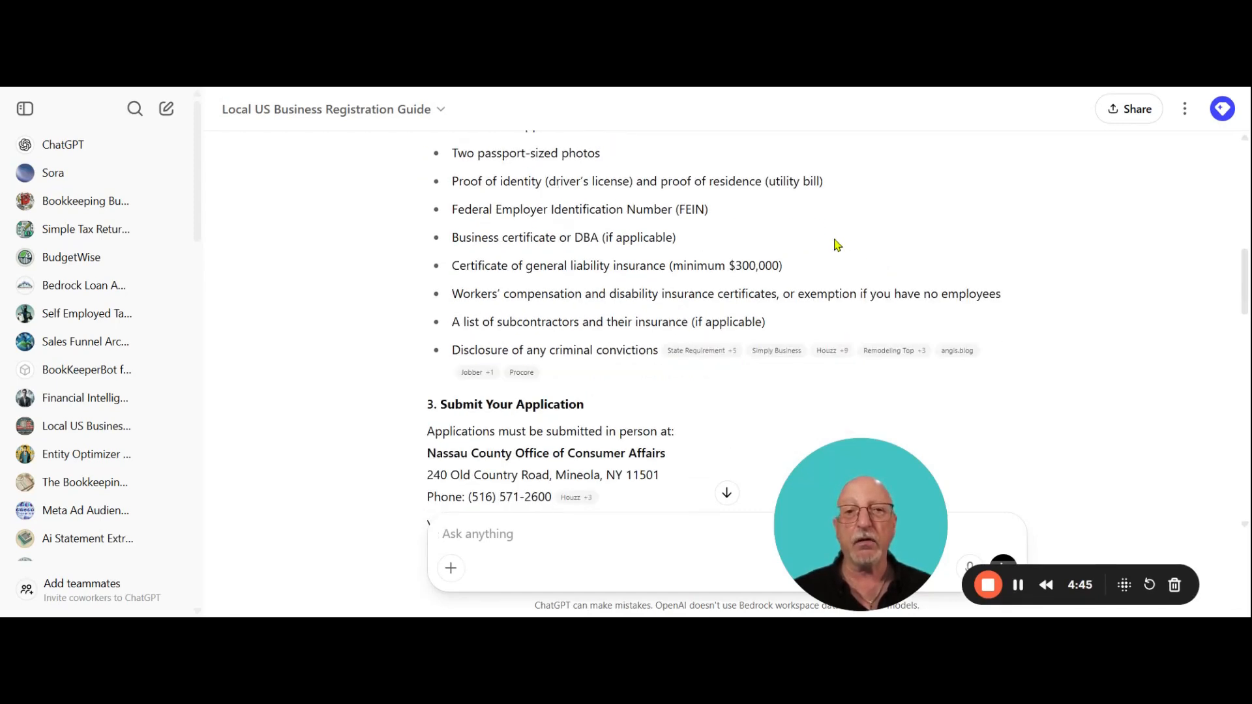
pyautogui.scroll(-4, 815, 251)
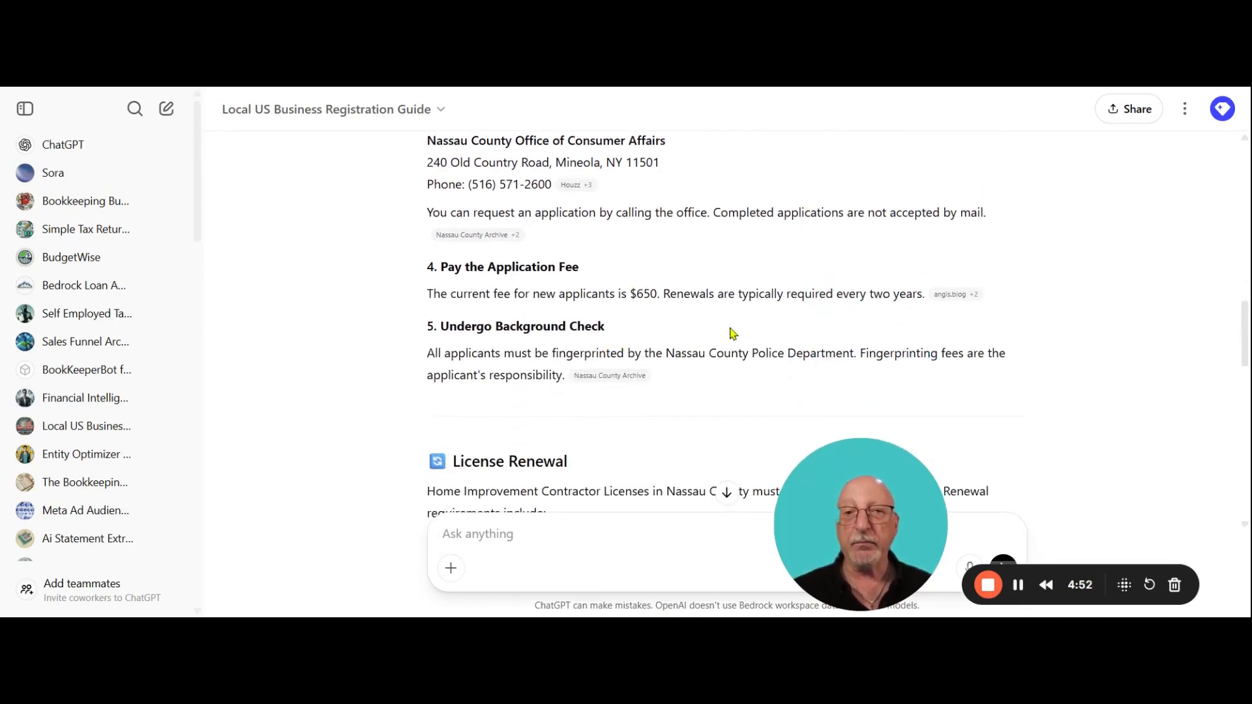
pyautogui.scroll(3, 729, 334)
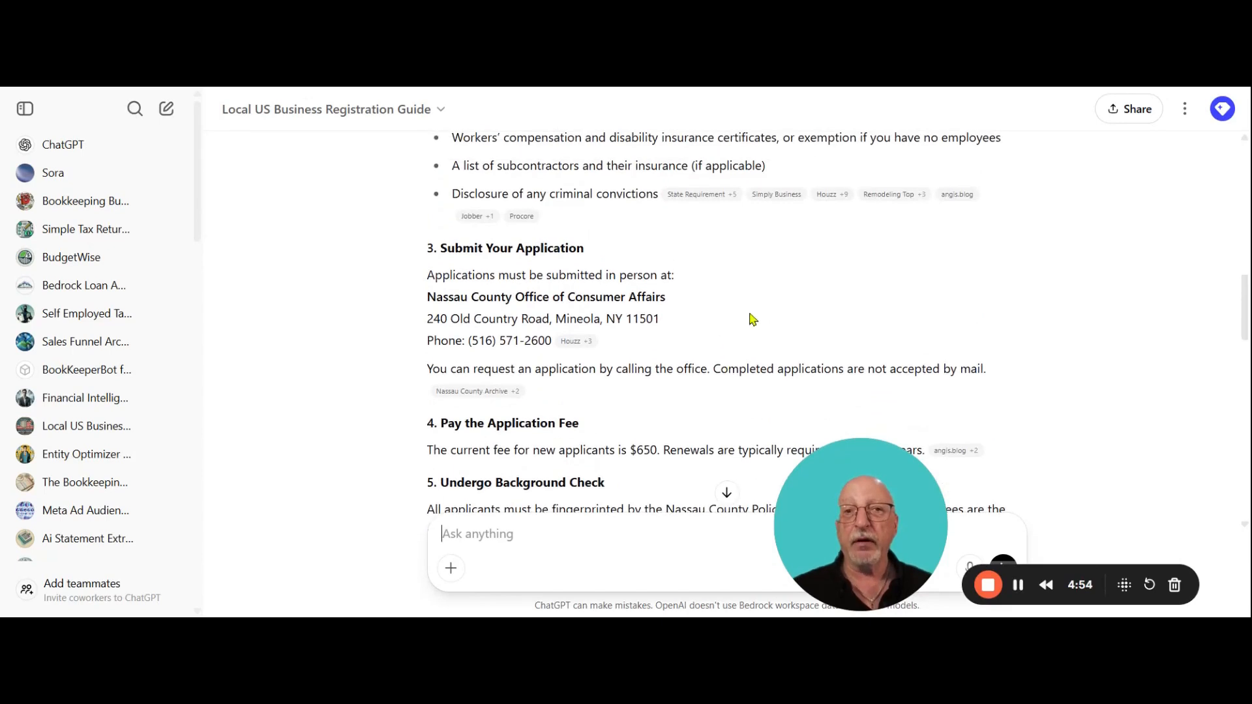
pyautogui.scroll(5, 728, 305)
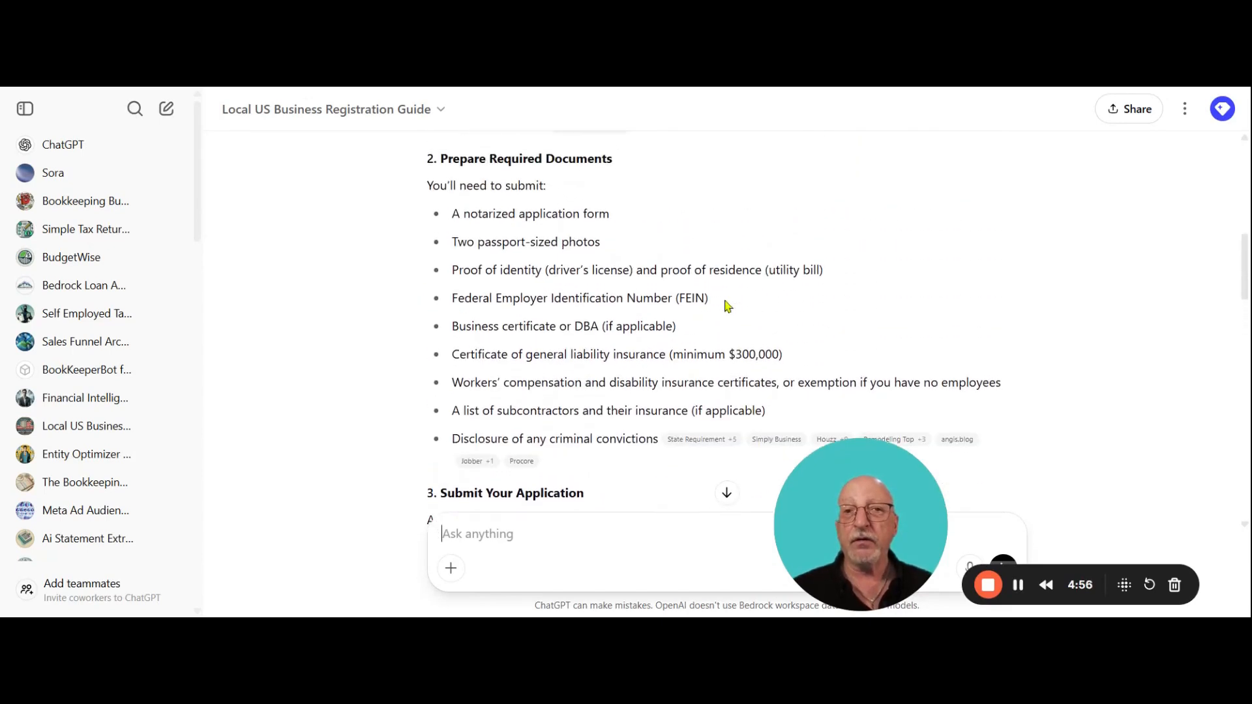
pyautogui.scroll(1, 740, 316)
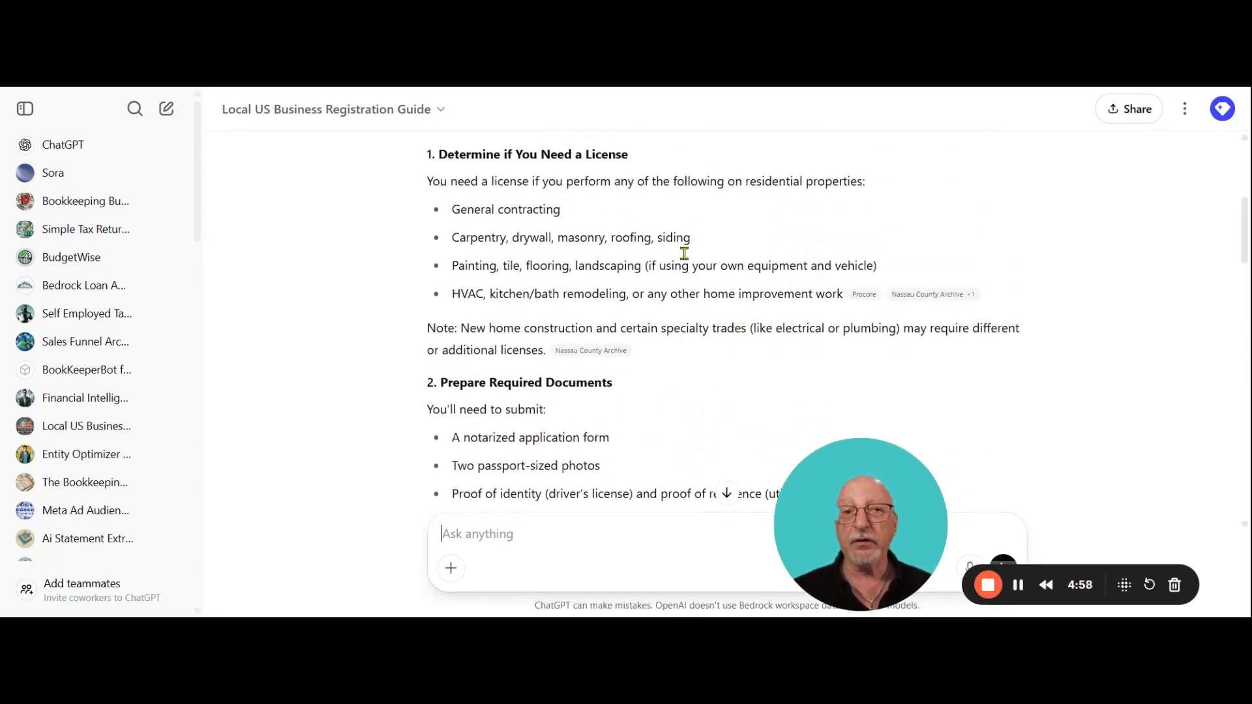
pyautogui.scroll(-3, 799, 287)
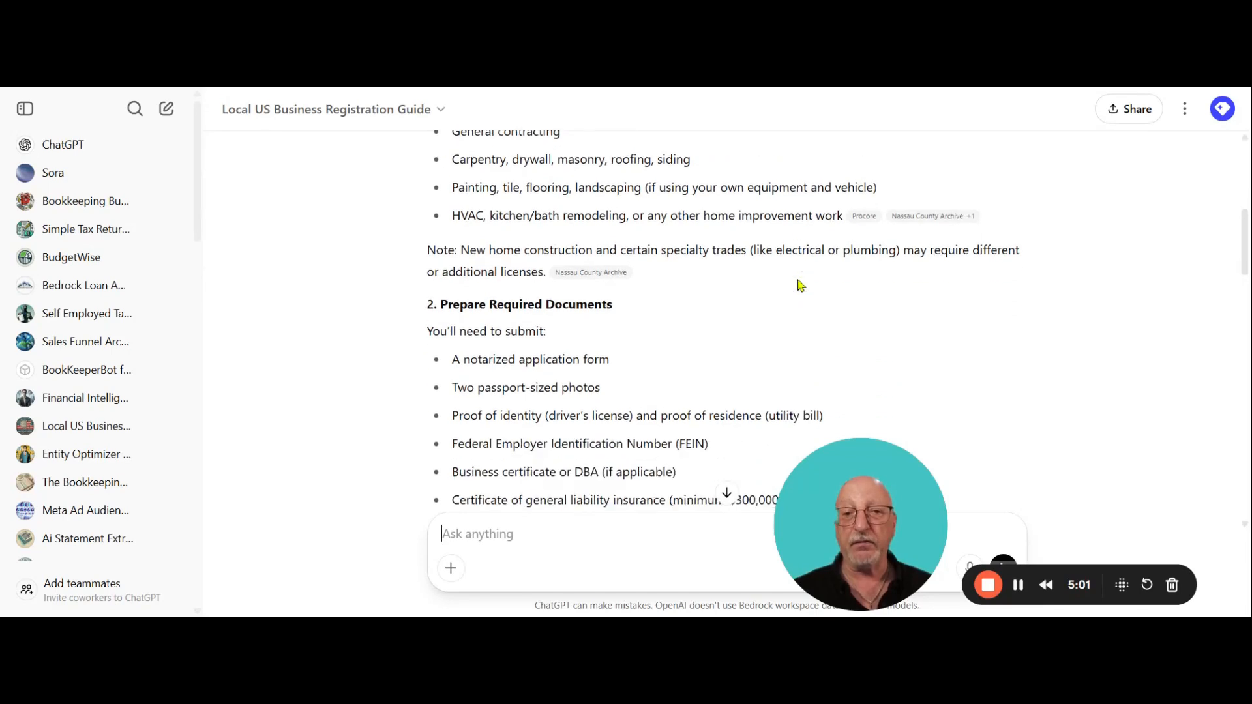
pyautogui.scroll(-2, 713, 288)
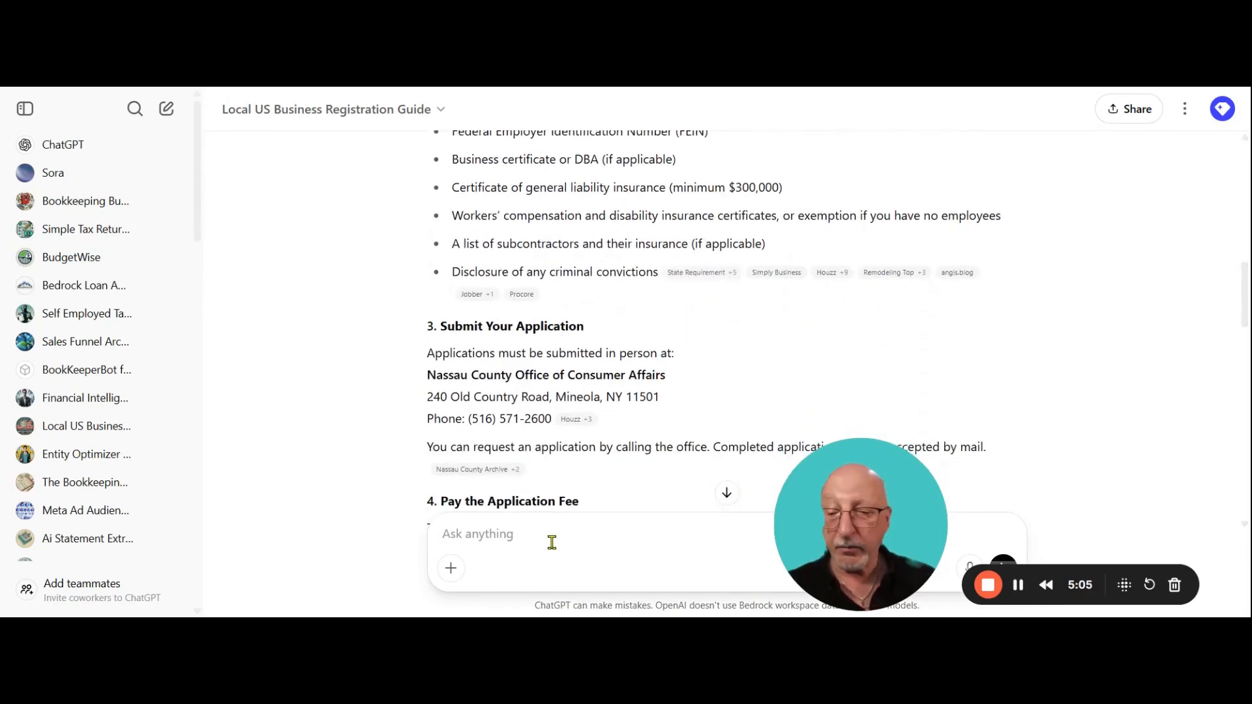
# Step: Ask "do i need any experience in the industry" and read the answer down to its recommendations
pyautogui.write('do i need any experience in the industry')
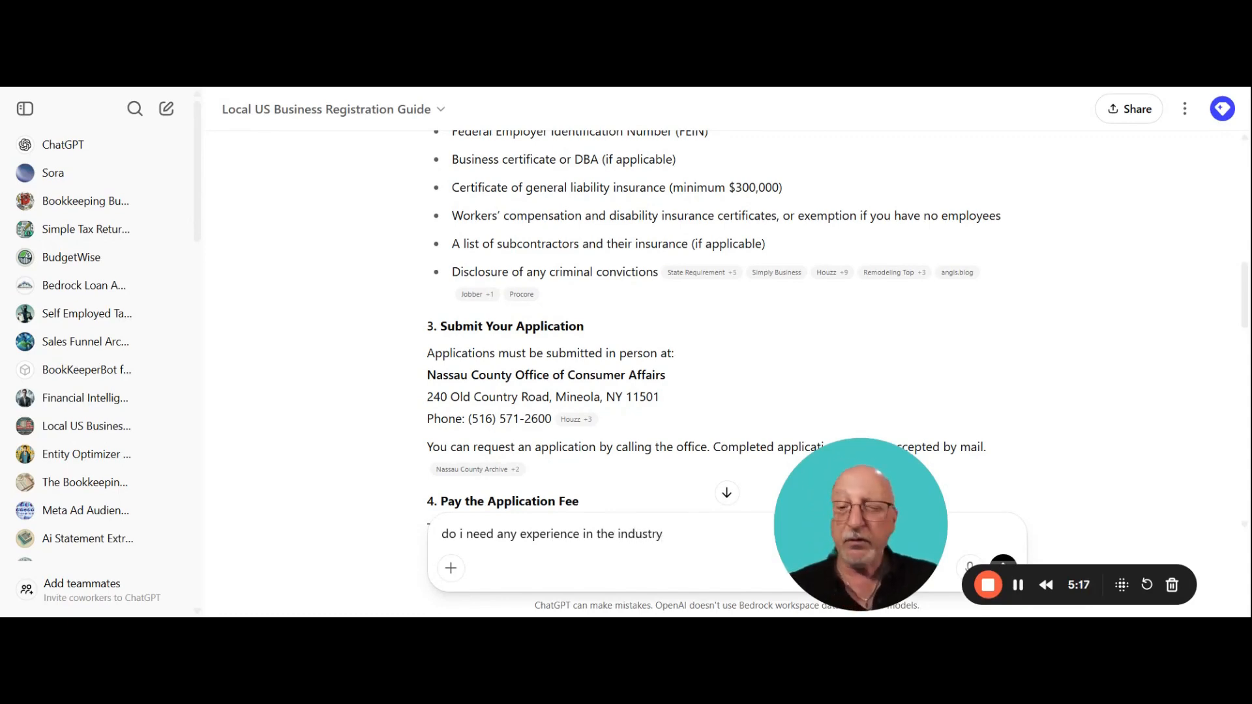
pyautogui.press('Return')
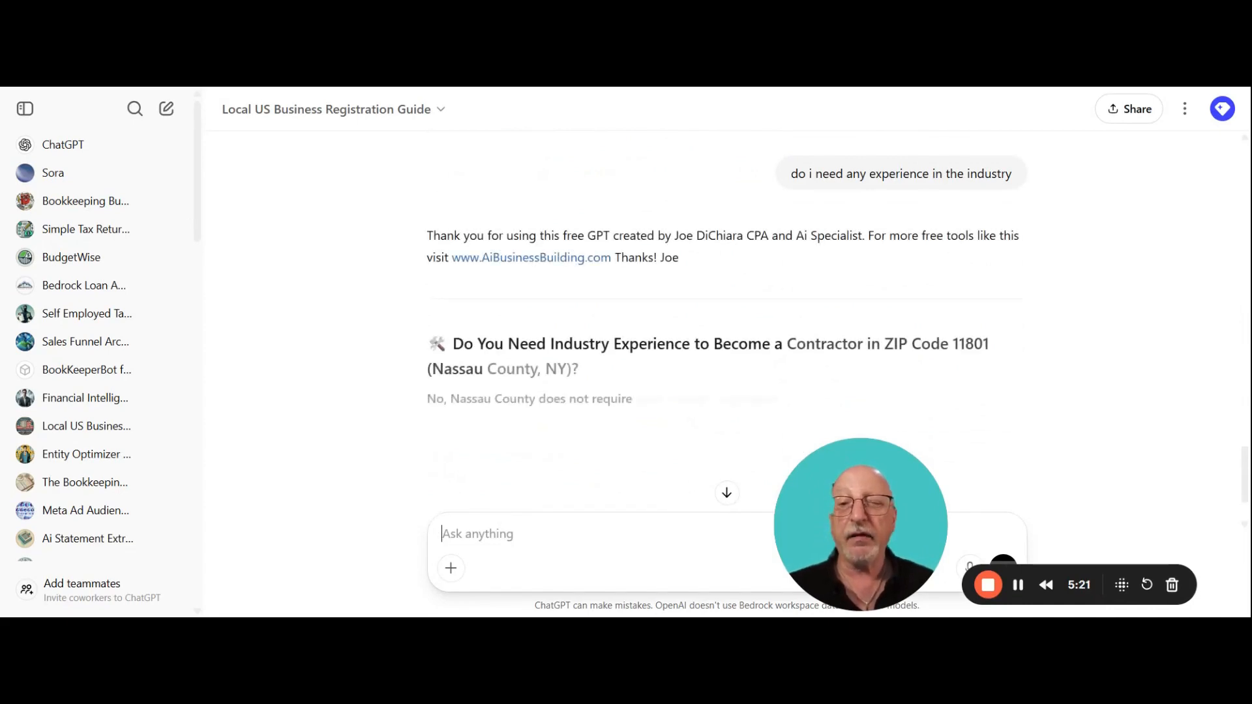
pyautogui.scroll(-1, 743, 291)
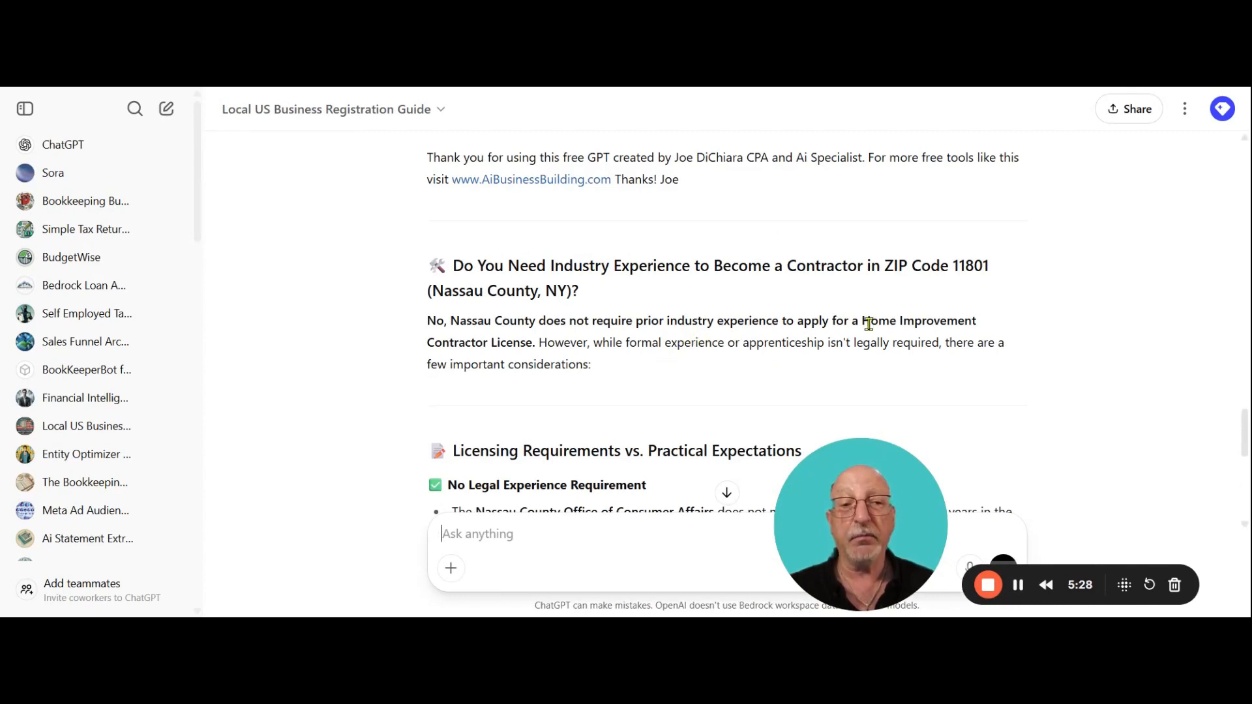
pyautogui.scroll(-1, 632, 335)
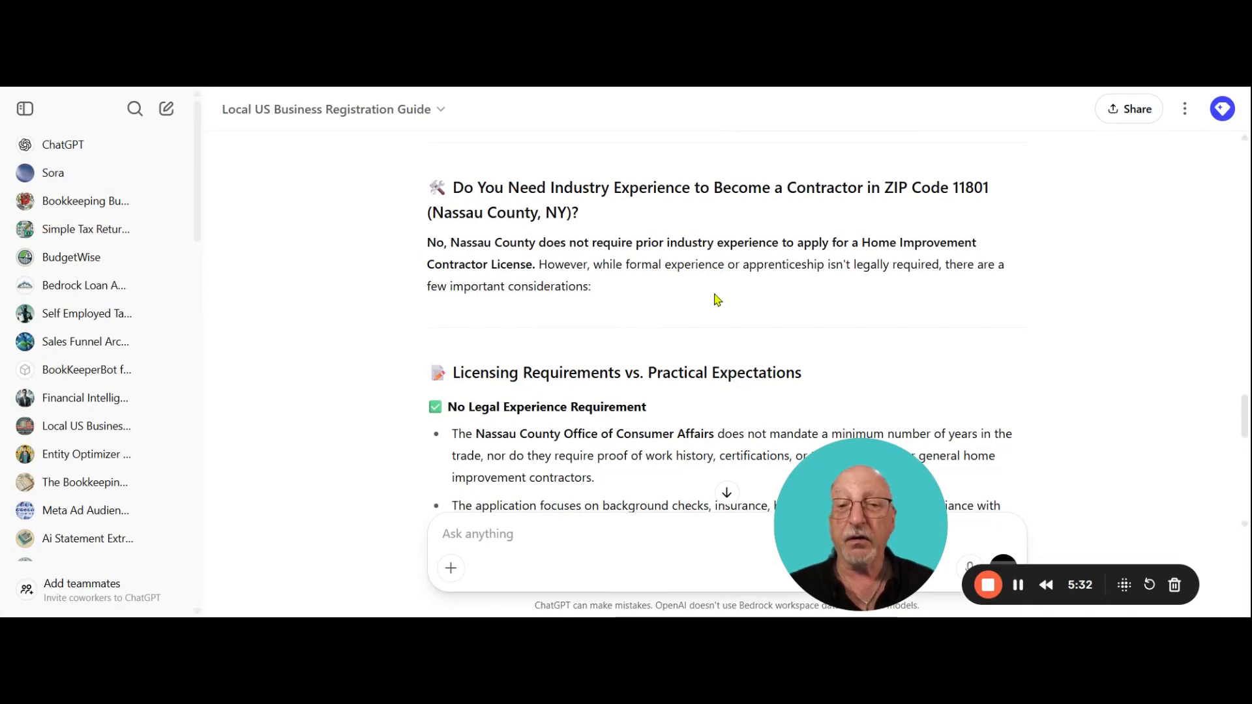
pyautogui.scroll(-1, 717, 296)
pyautogui.scroll(1, 733, 295)
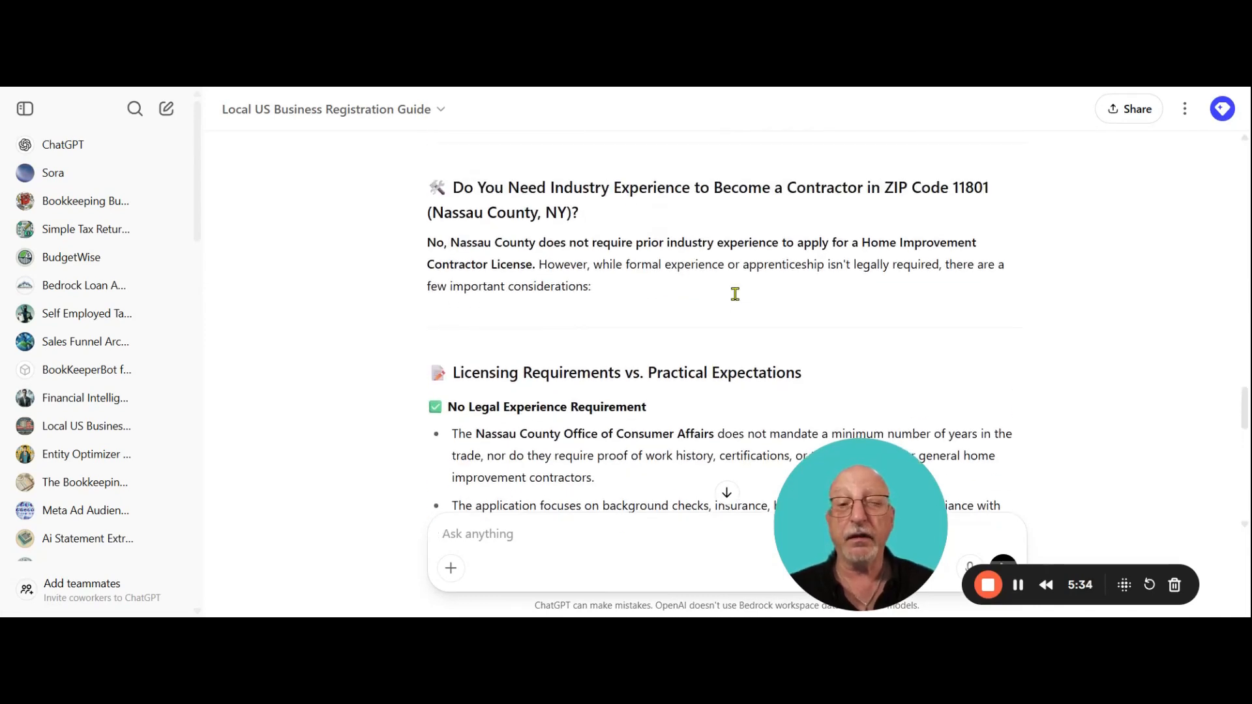
pyautogui.moveTo(858, 243); pyautogui.dragTo(909, 264)
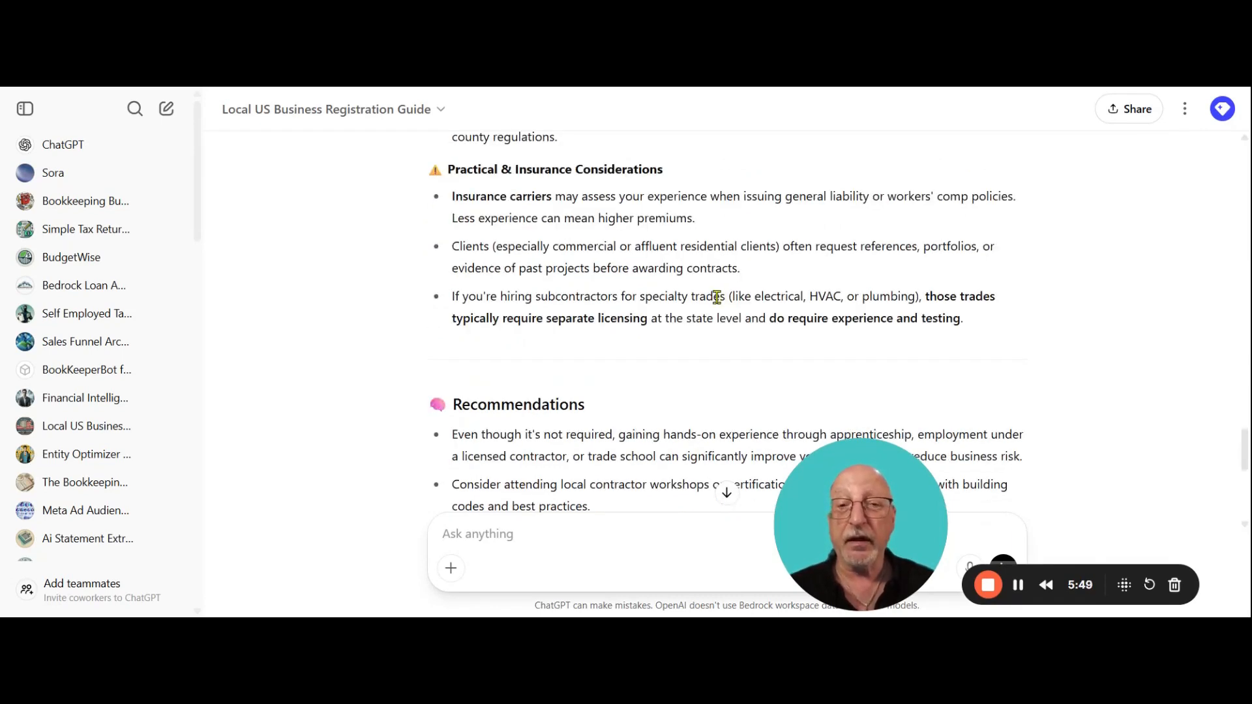
pyautogui.scroll(-1, 717, 297)
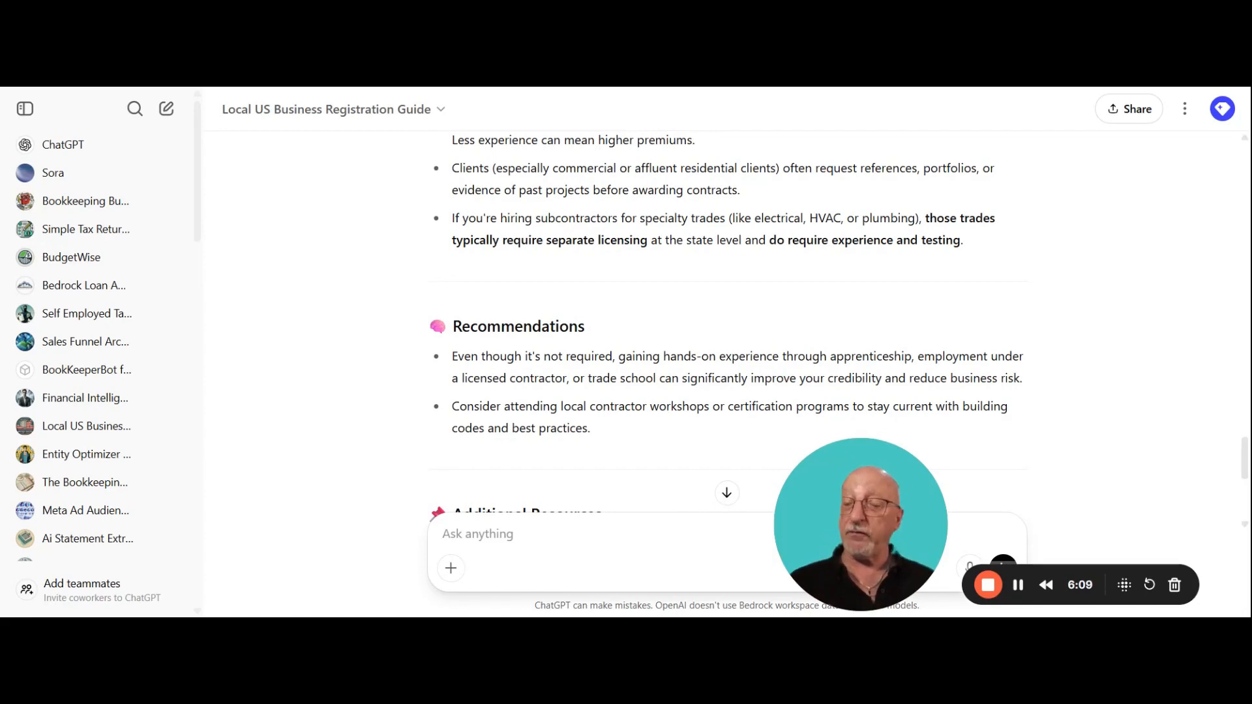
# Step: Ask "how about for zip code 11789" and read the answer's experience requirement and practical and insurance considerations
pyautogui.click(512, 536)
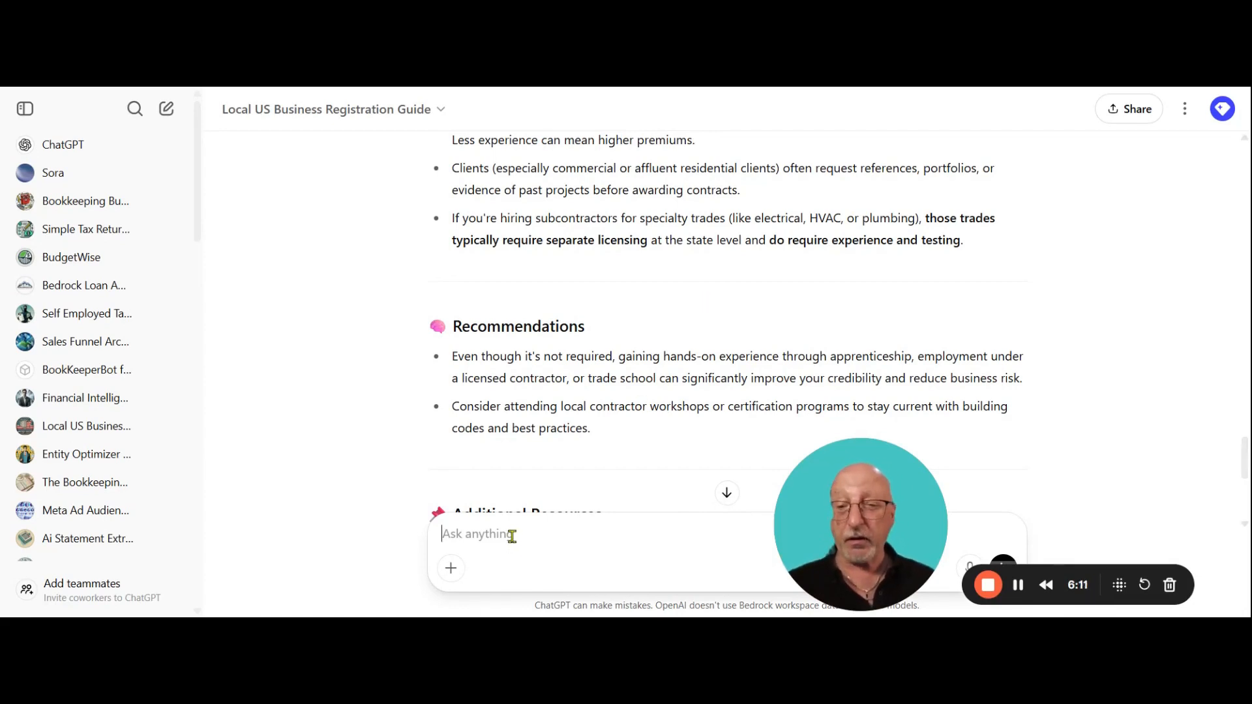
pyautogui.write('how')
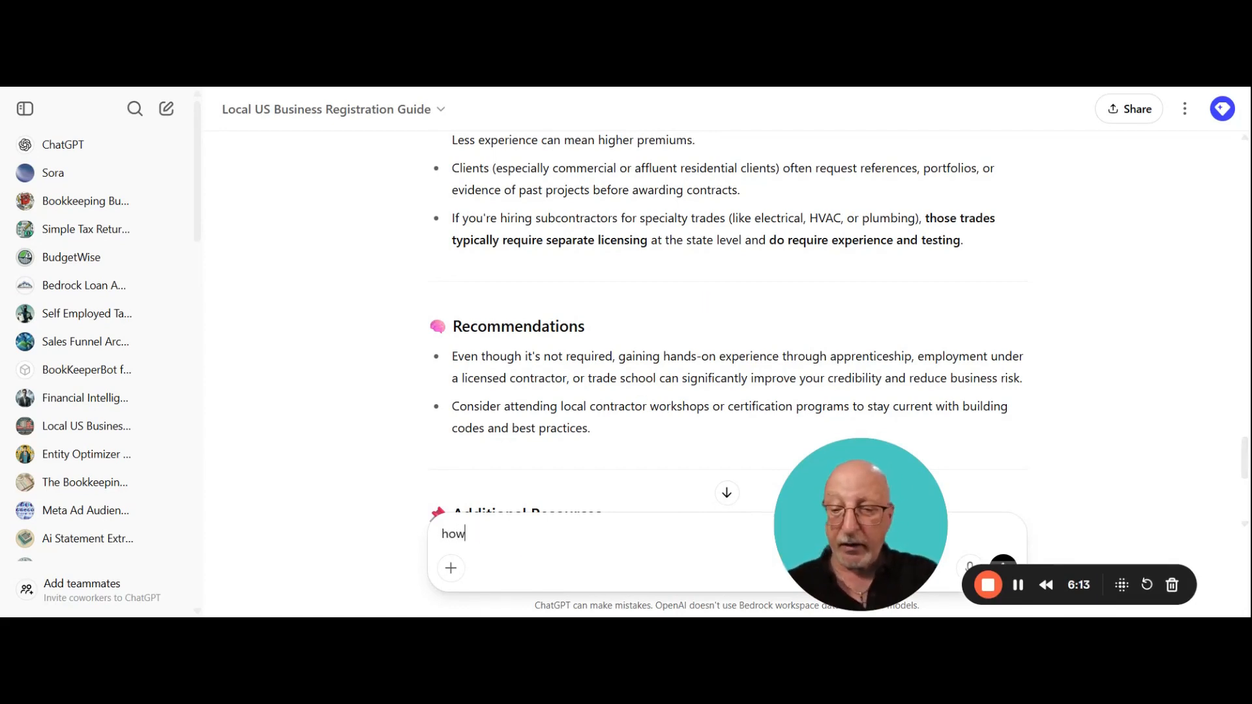
pyautogui.write(' an')
pyautogui.press('BackSpace')
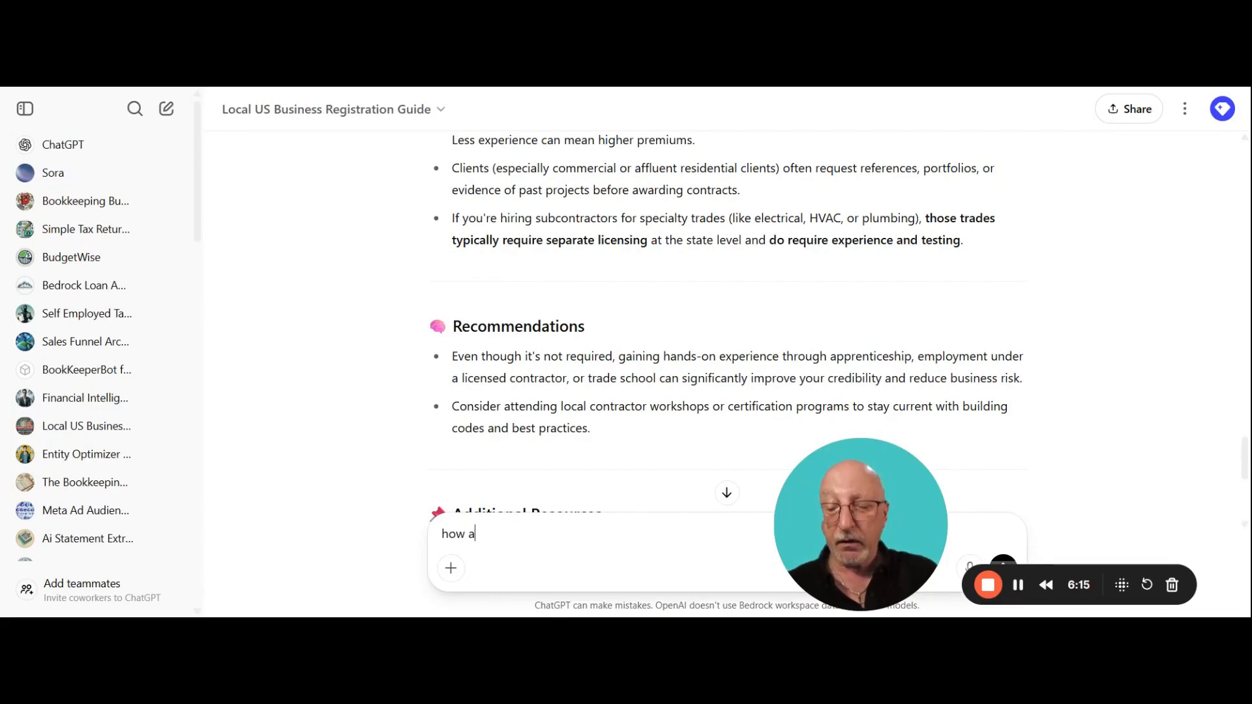
pyautogui.write('bout for')
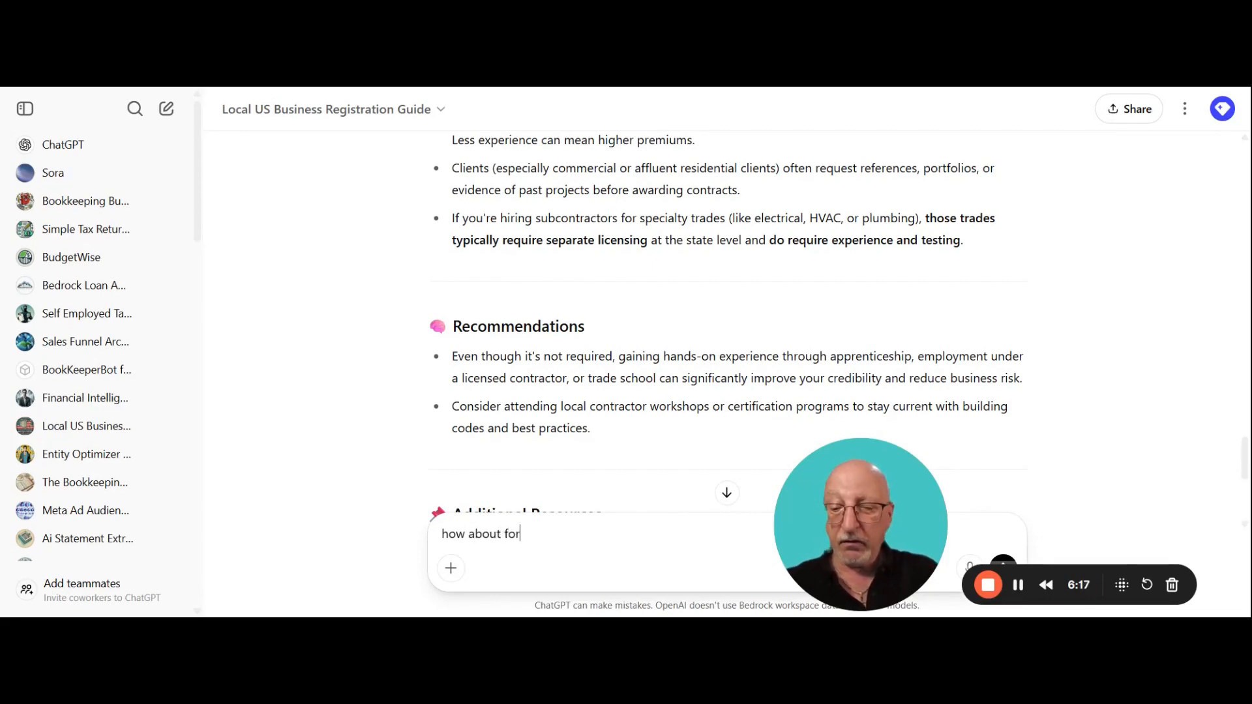
pyautogui.write(' zip code 11789')
pyautogui.press('Return')
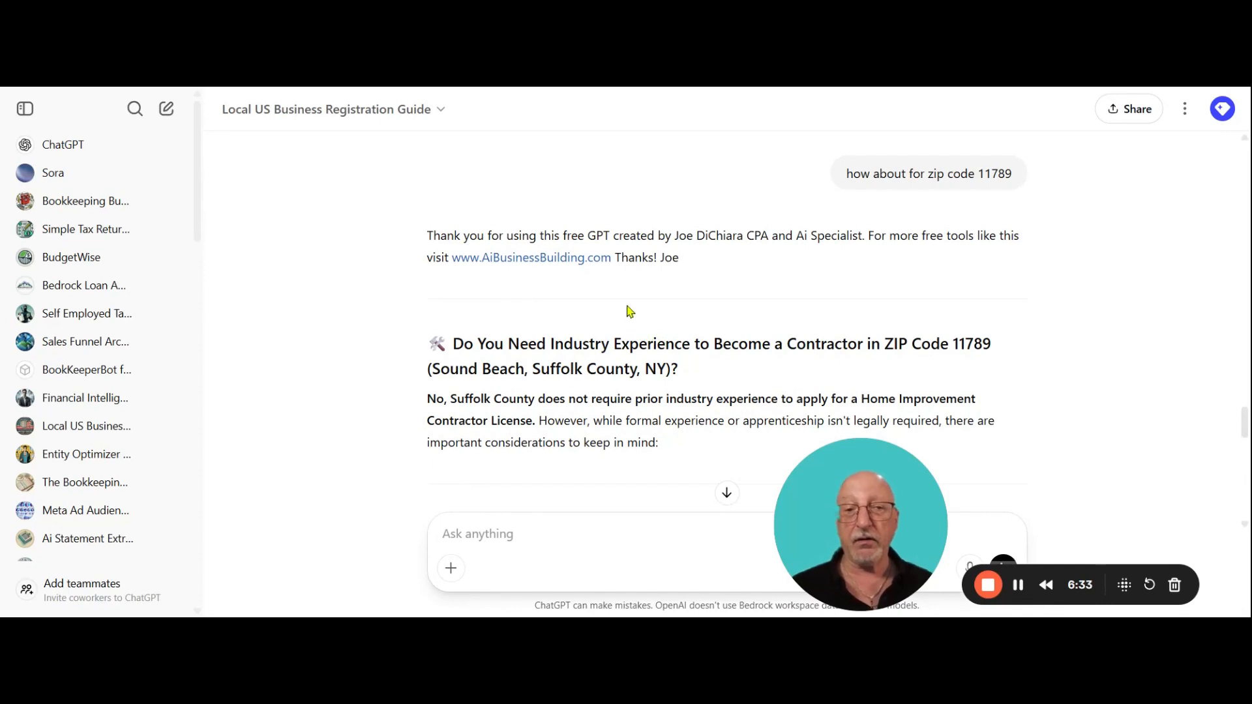
pyautogui.scroll(-2, 627, 308)
pyautogui.scroll(-1, 627, 308)
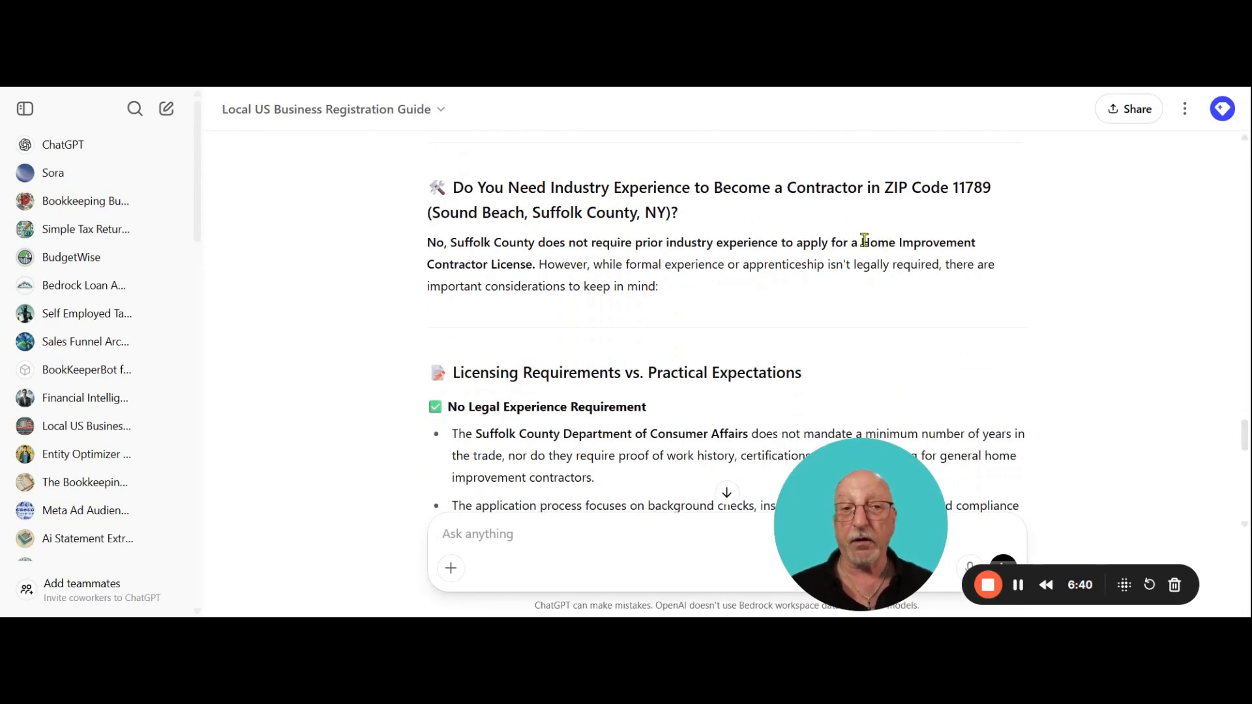
pyautogui.moveTo(861, 242); pyautogui.dragTo(534, 267)
pyautogui.scroll(-3, 534, 268)
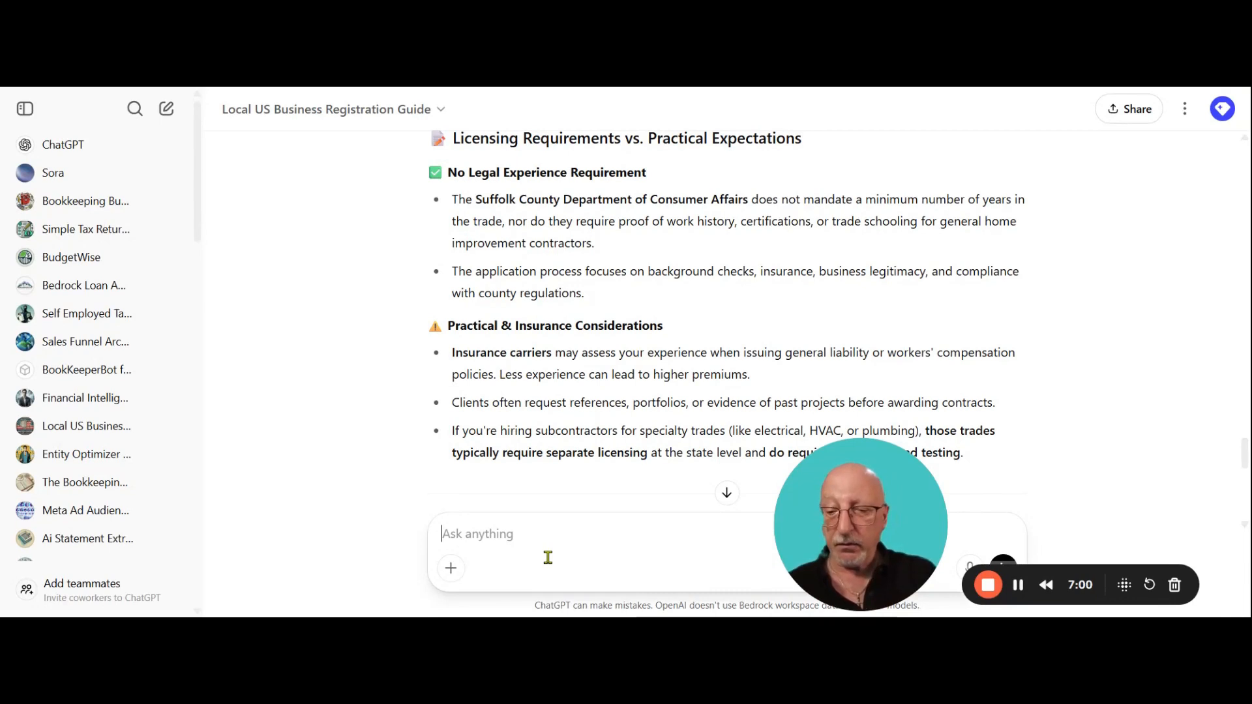
# Step: Ask the Local US Business Registration Guide "what about shrink wrapping in 11801"
pyautogui.write('what ab')
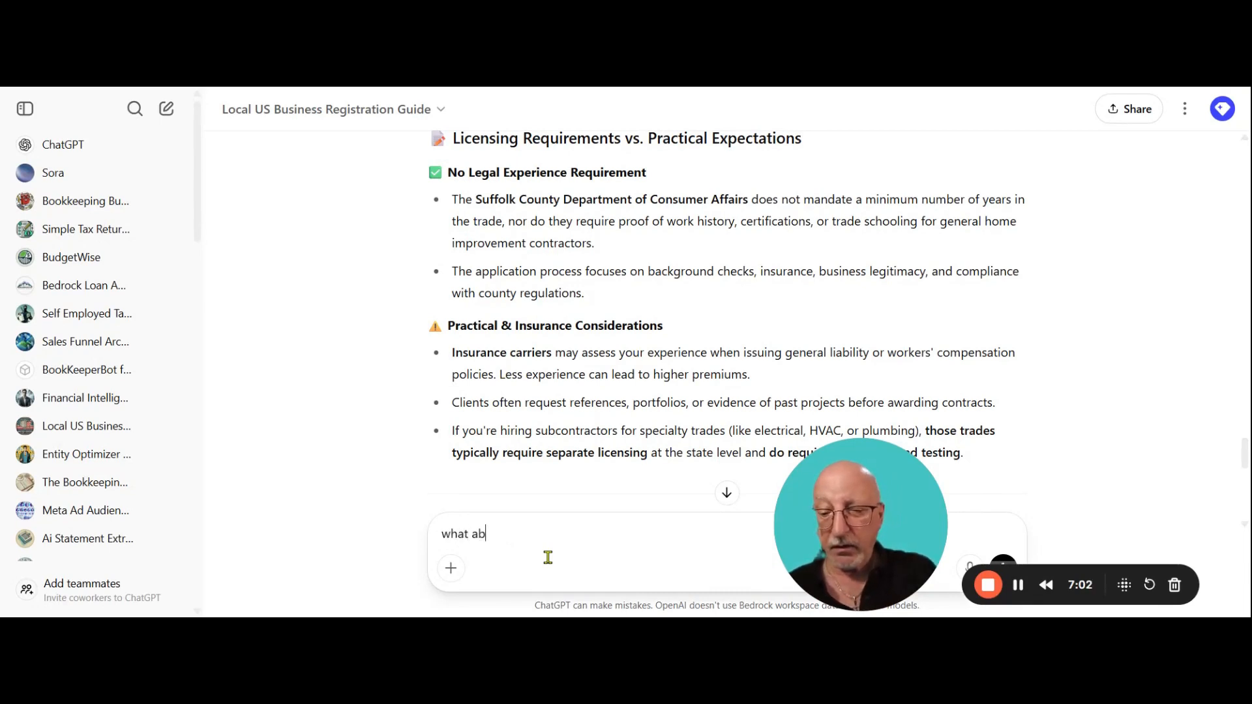
pyautogui.write('out sh')
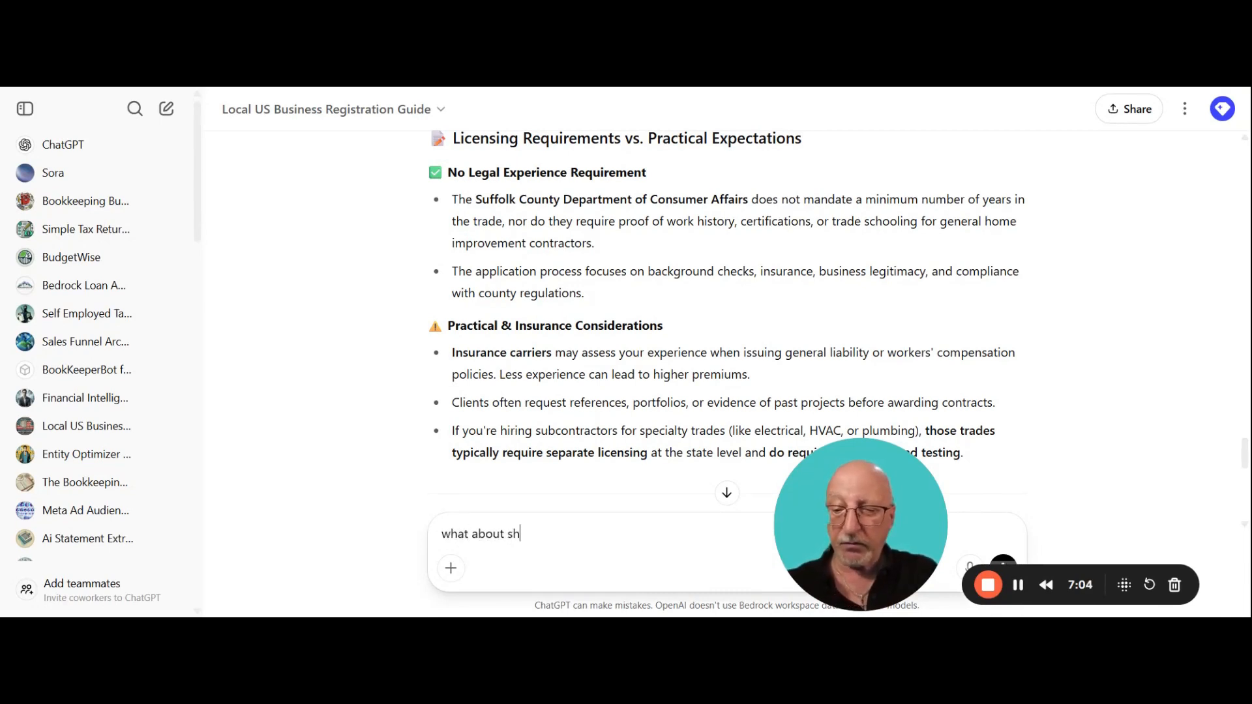
pyautogui.write('rink')
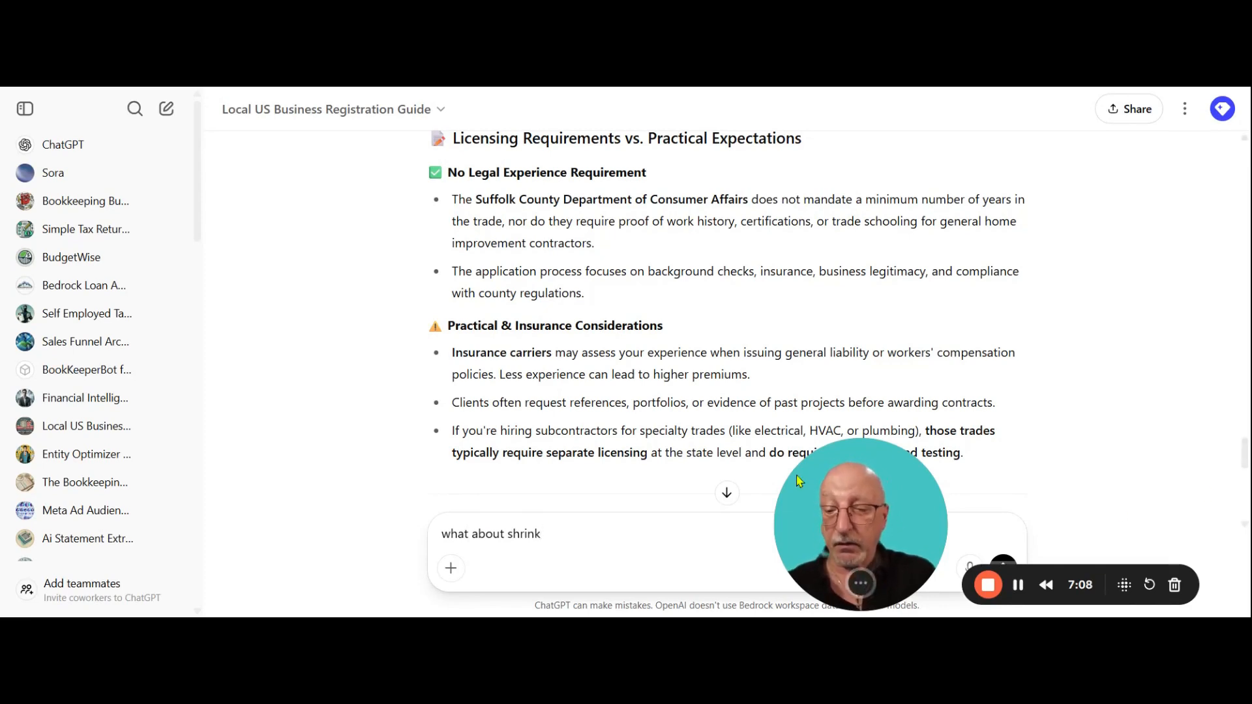
pyautogui.write(' wrapping in 11801')
pyautogui.press('Return')
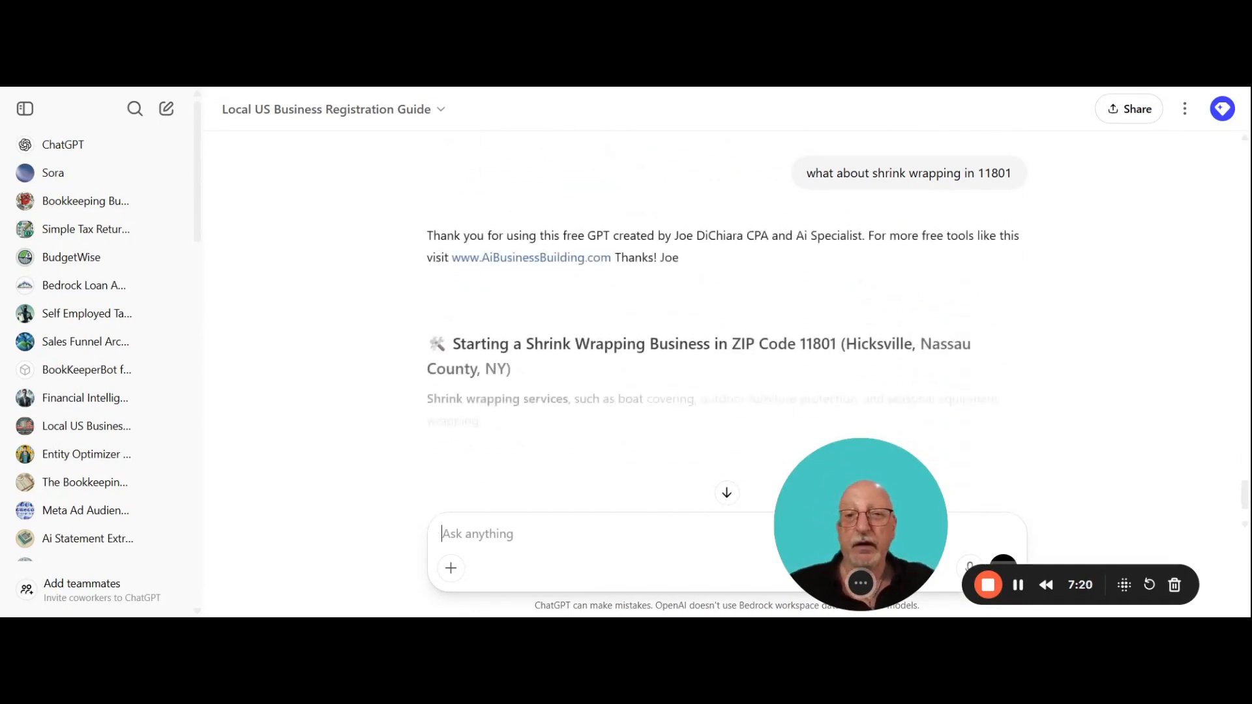
# Step: Read the shrink wrapping answer, examining its registration requirements, additional resources and licensing considerations, and highlight the licensing office's name
pyautogui.scroll(-1, 642, 259)
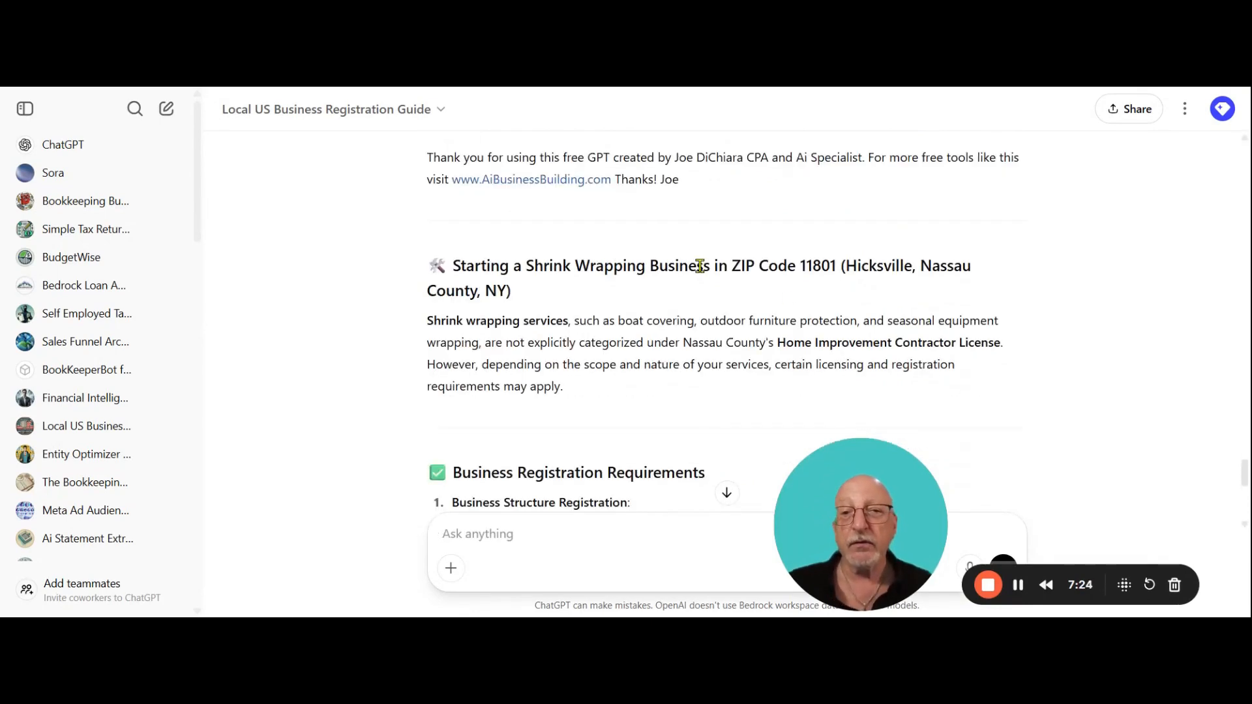
pyautogui.scroll(-3, 682, 271)
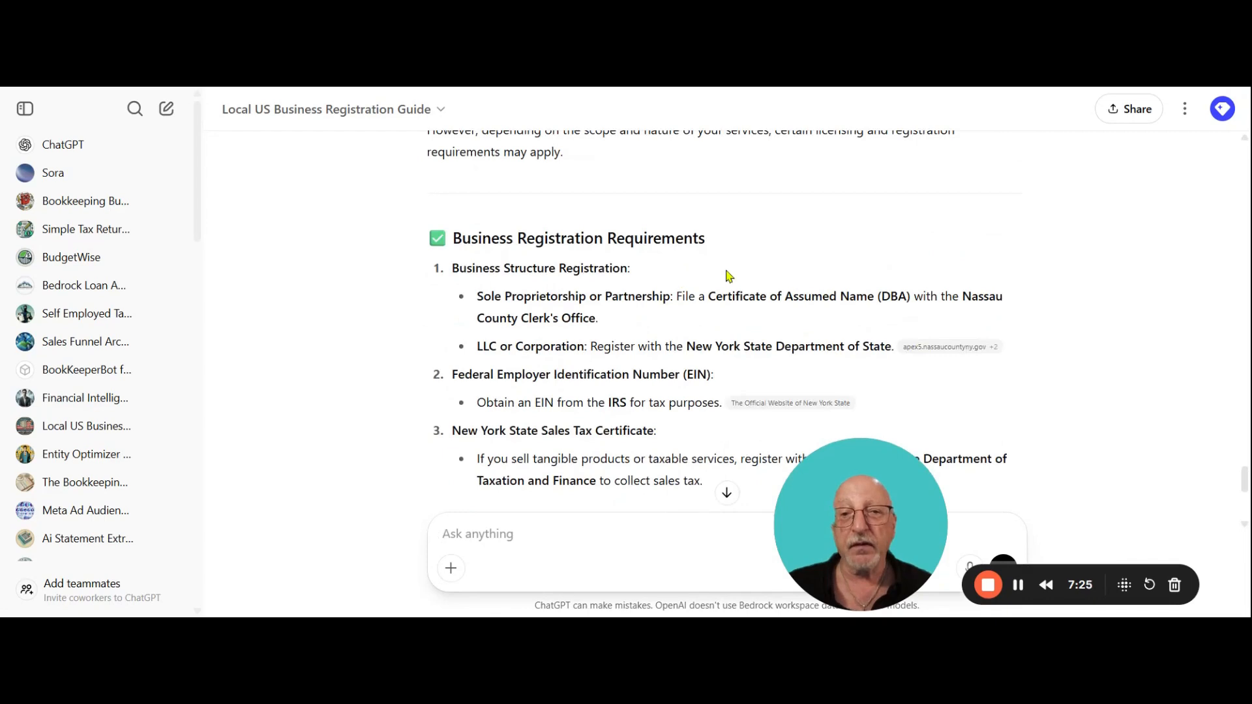
pyautogui.scroll(-9, 730, 275)
pyautogui.scroll(-2, 751, 266)
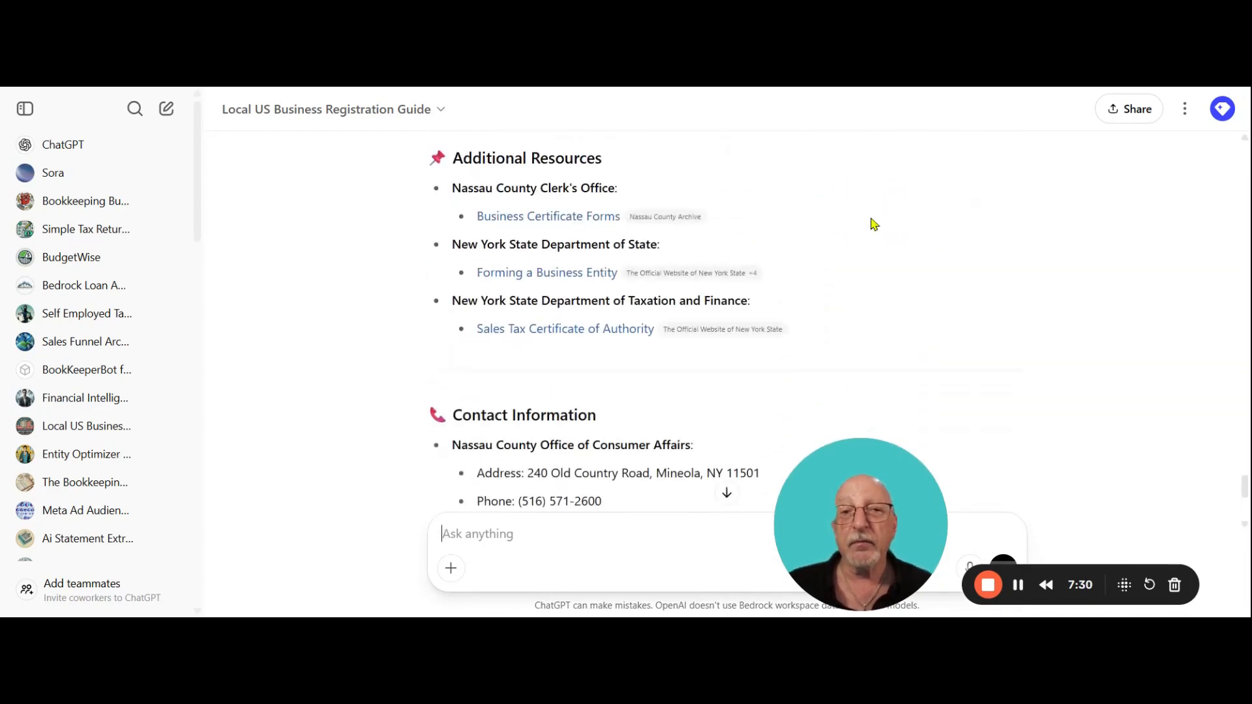
pyautogui.scroll(-1, 872, 224)
pyautogui.scroll(-2, 871, 224)
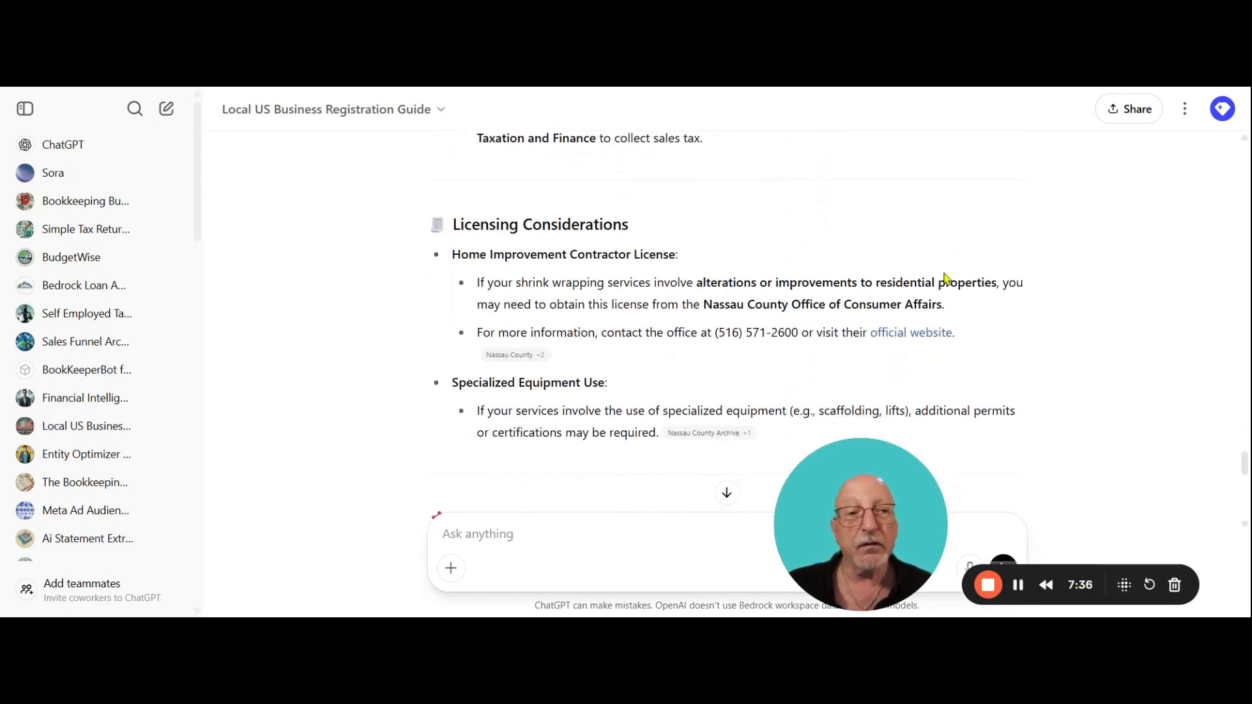
pyautogui.moveTo(702, 304); pyautogui.dragTo(978, 305)
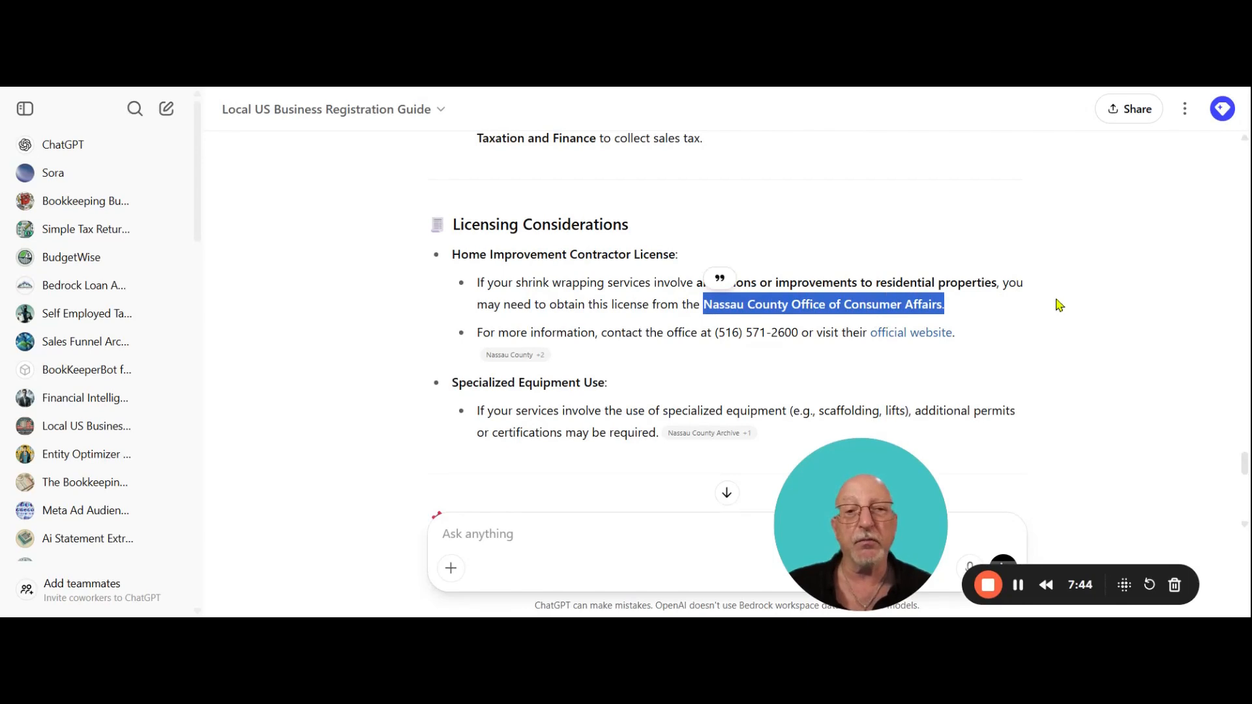
pyautogui.scroll(2, 1056, 302)
pyautogui.scroll(-5, 1057, 302)
# Step: Ask "what about experience" and read the answer down to its legal and licensing perspective
pyautogui.click(524, 539)
pyautogui.write('what about experience')
pyautogui.press('Return')
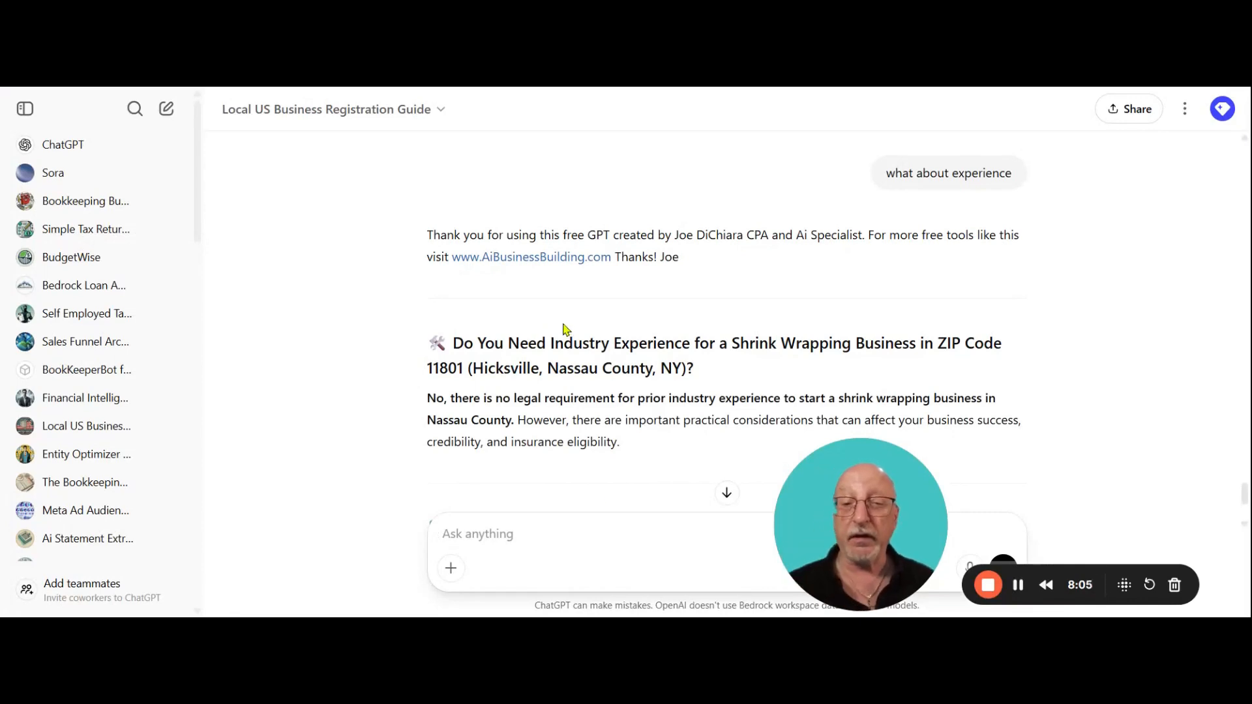
pyautogui.scroll(-2, 567, 326)
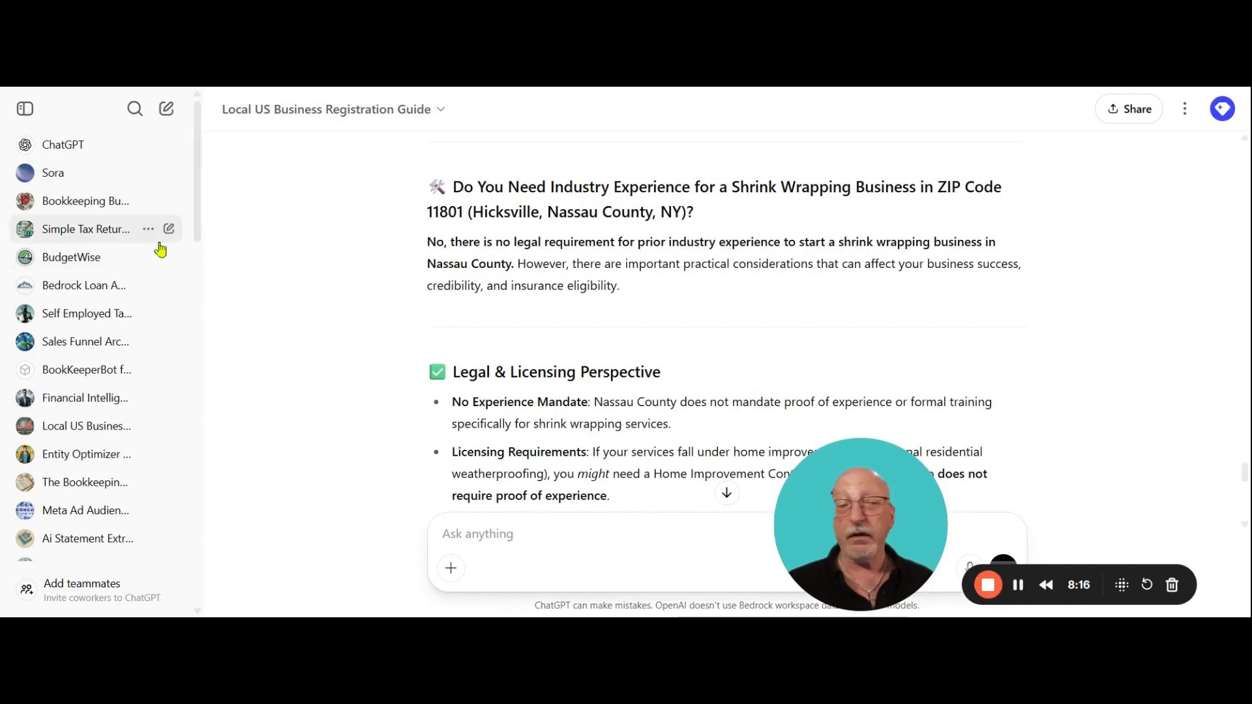
# Step: Open the GPT store and start creating a new custom GPT
pyautogui.scroll(-6, 81, 332)
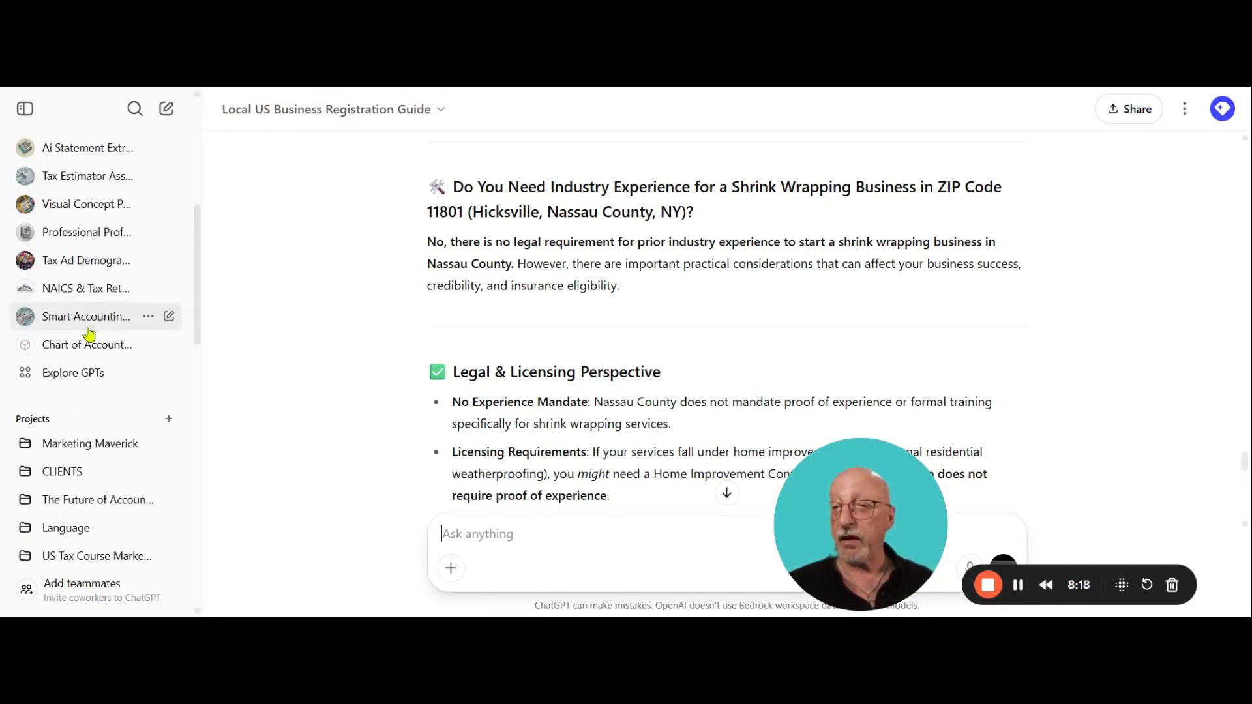
pyautogui.click(69, 374)
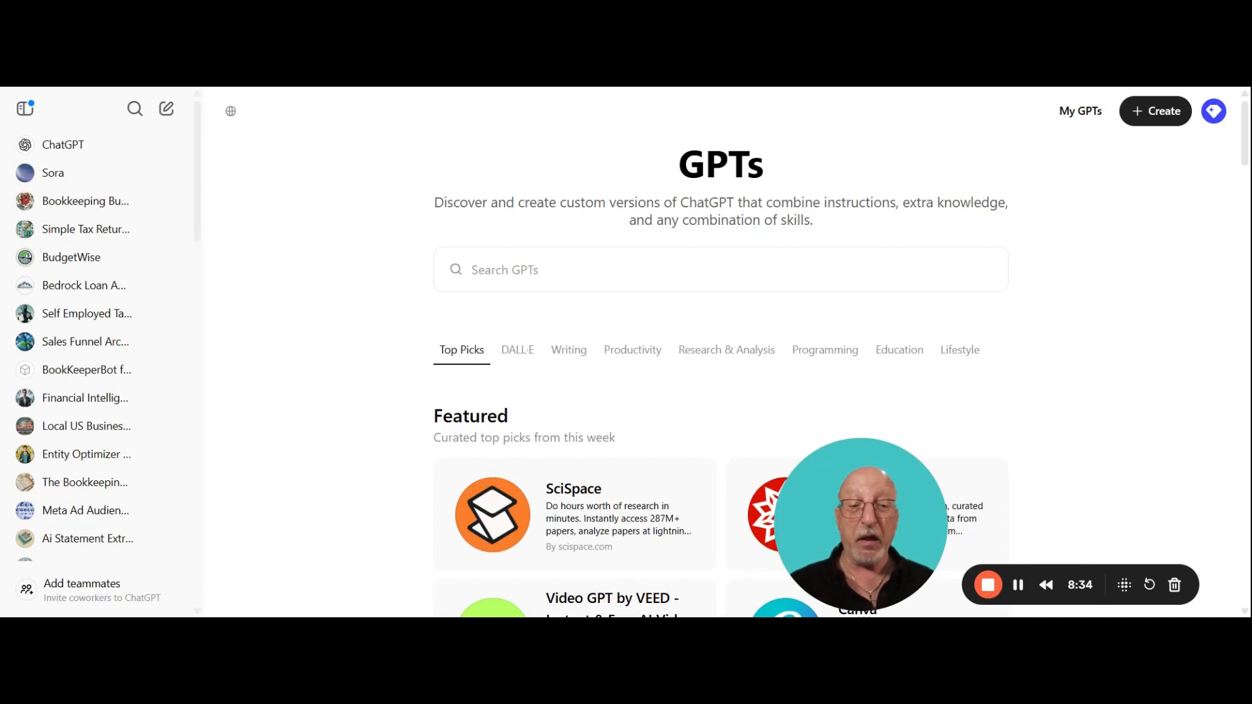
pyautogui.click(1138, 115)
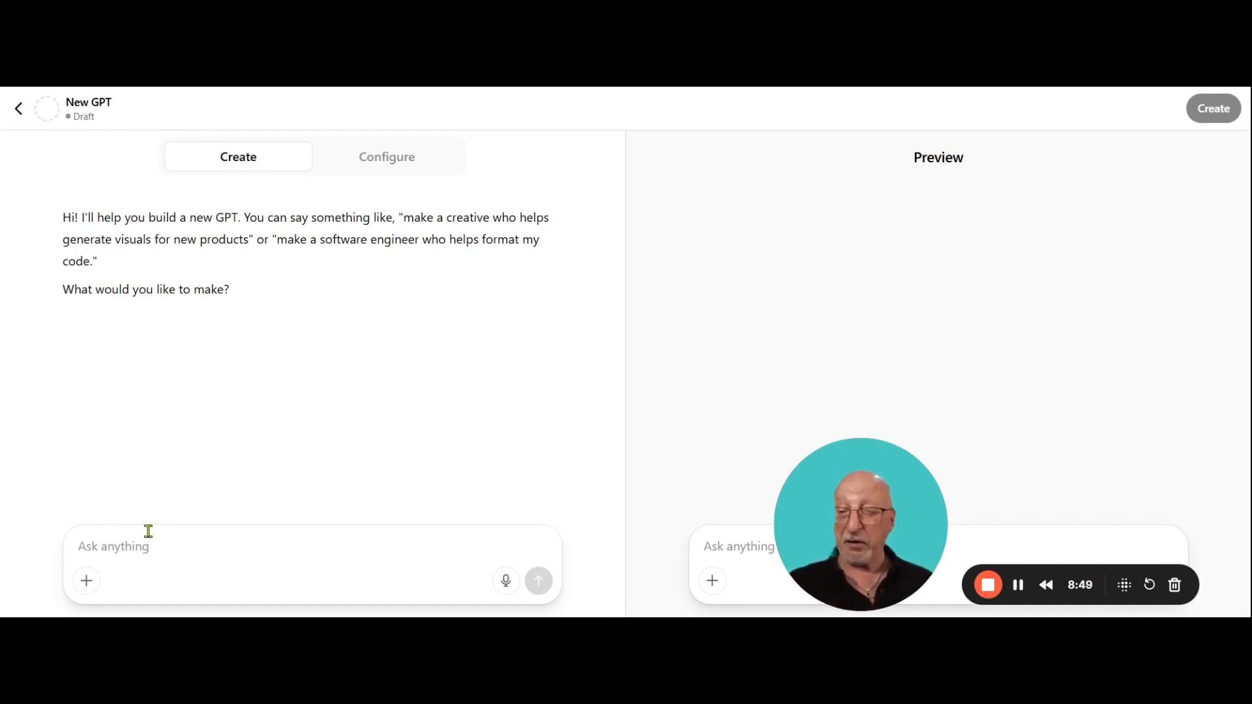
# Step: Tell the GPT builder "I want this gpt to help me import data into any accounting program"
pyautogui.click(163, 546)
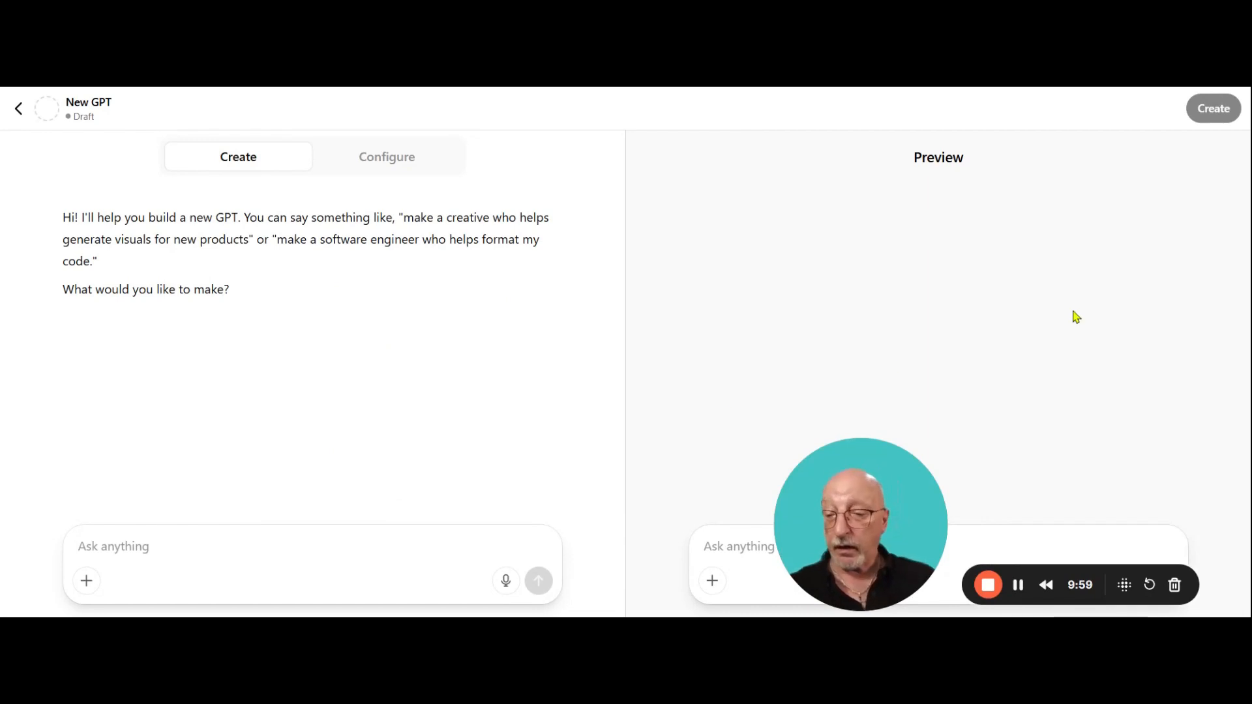
pyautogui.write('I want')
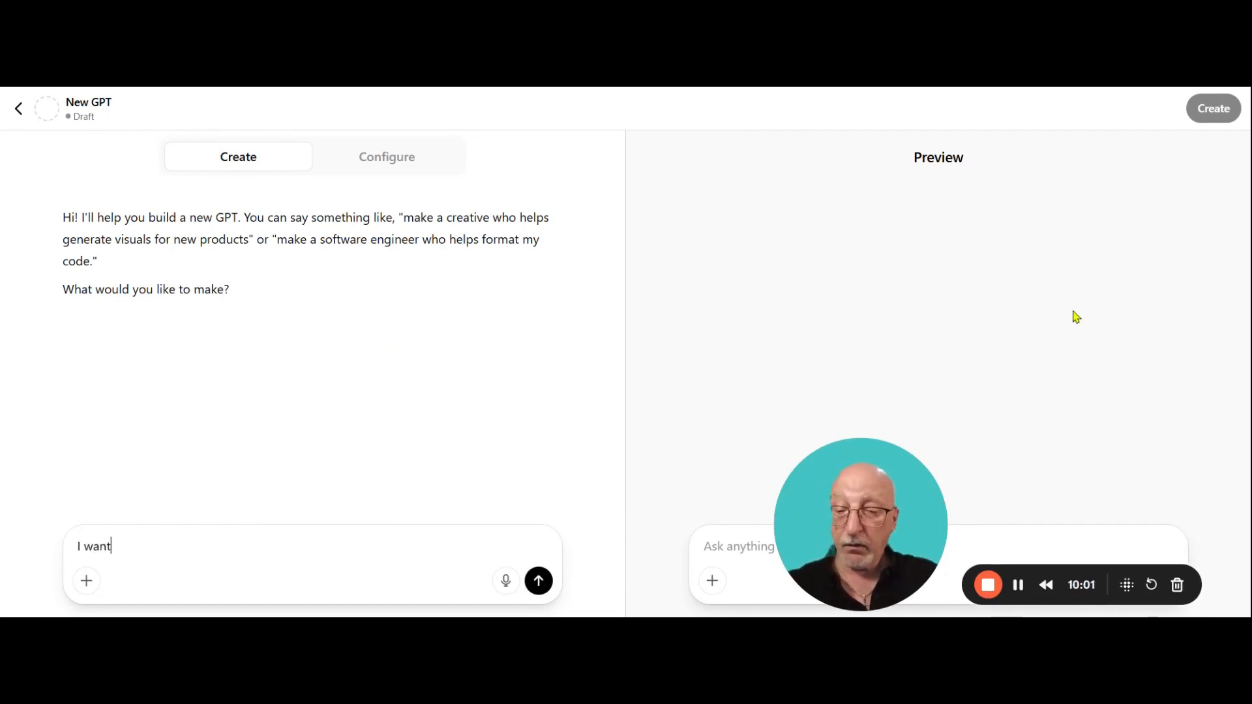
pyautogui.write(' this gpt')
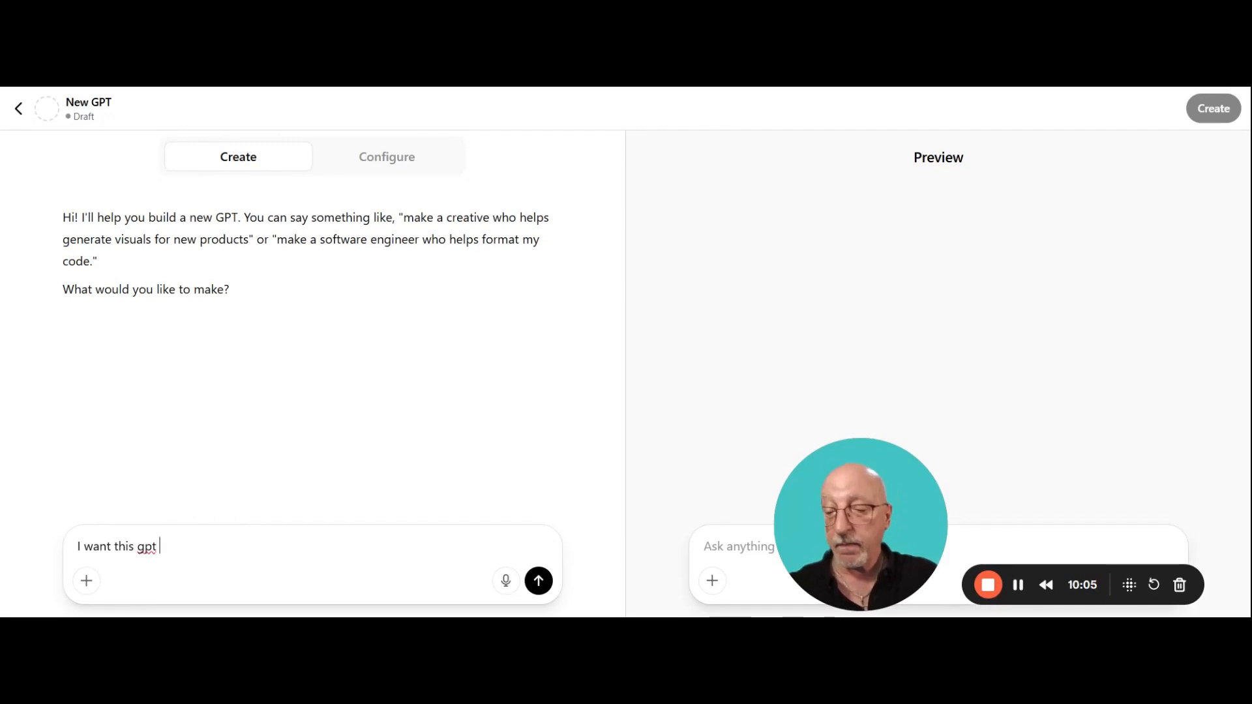
pyautogui.write(' to help me import data into any accounting program')
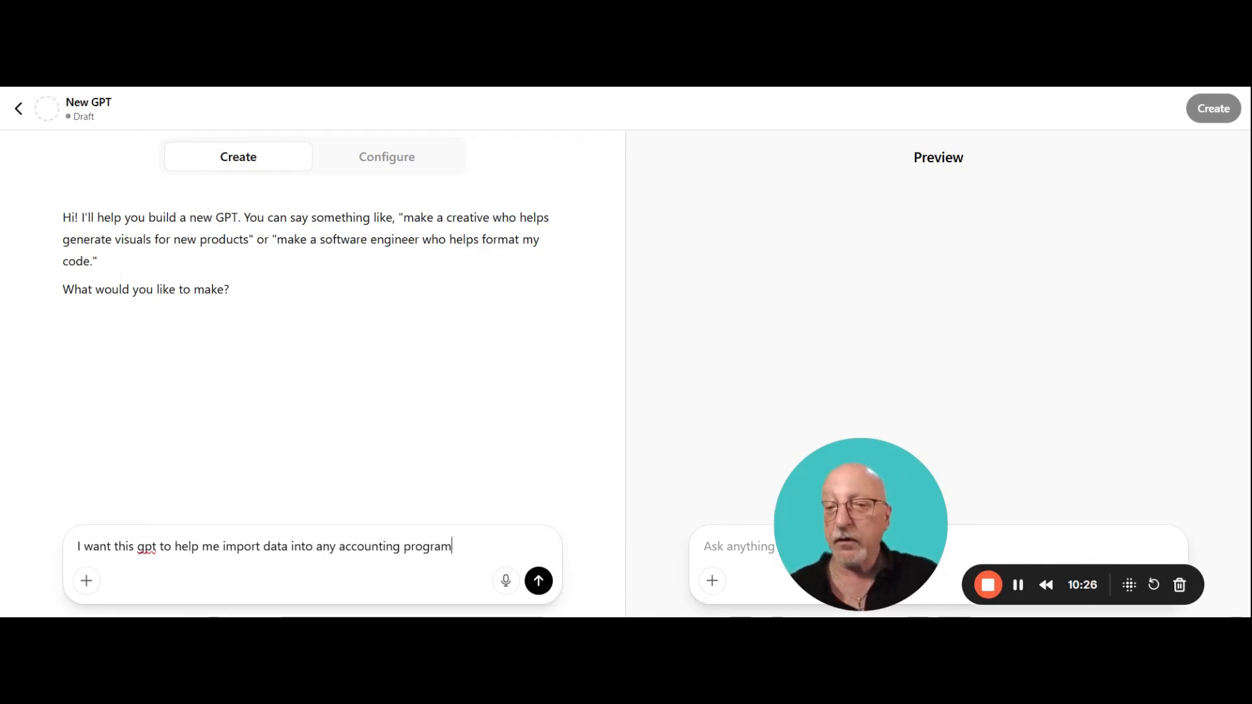
pyautogui.click(538, 580)
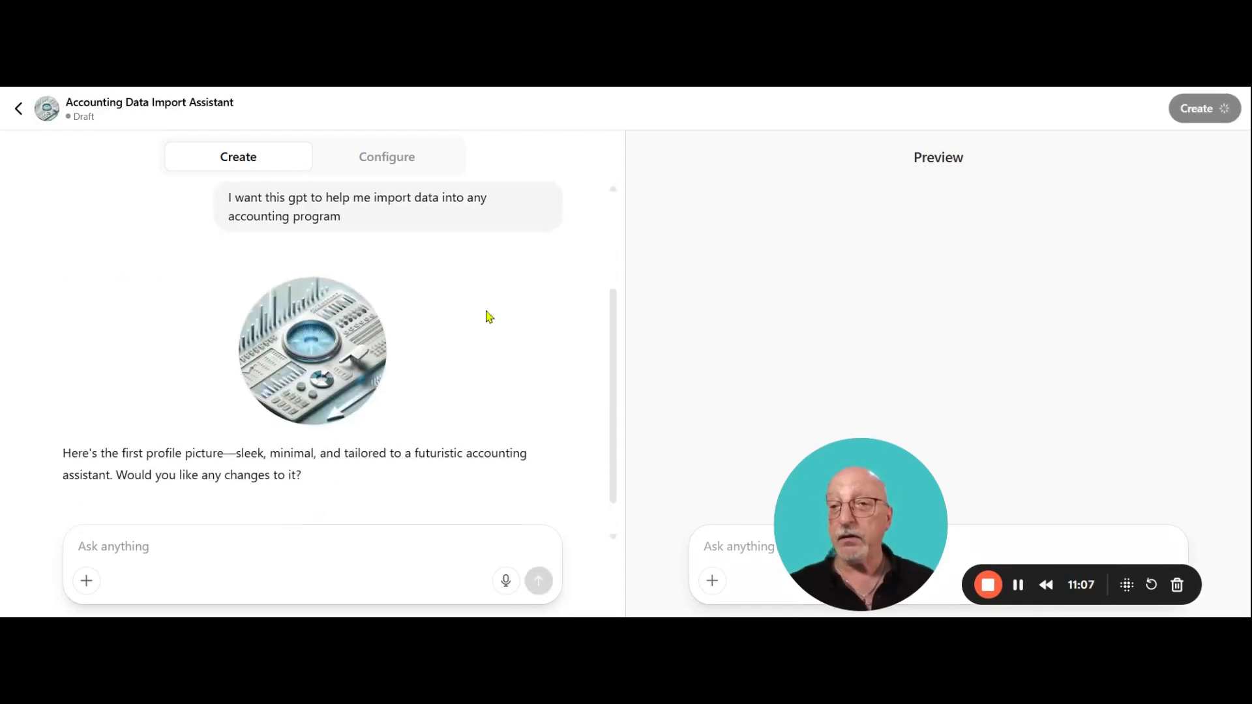
# Step: Review the proposed profile picture and accept it by replying "thats good" to the GPT builder
pyautogui.scroll(-1, 437, 376)
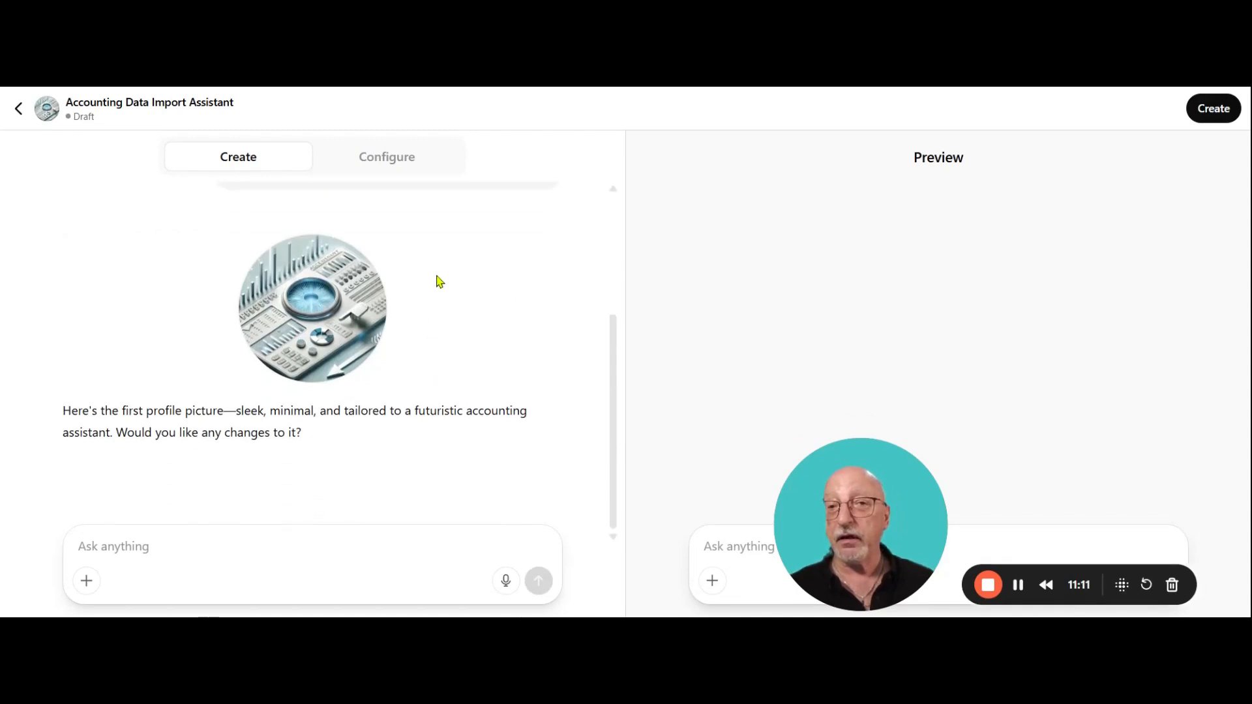
pyautogui.scroll(3, 444, 290)
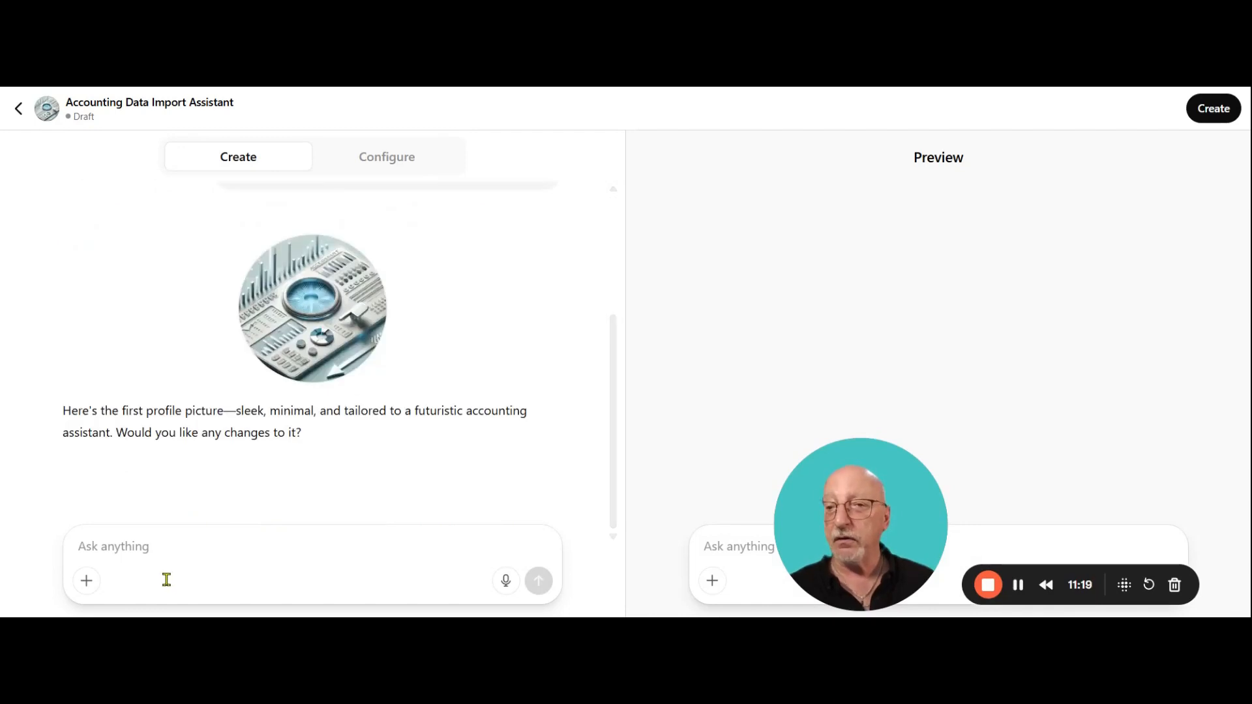
pyautogui.click(154, 551)
pyautogui.write('th')
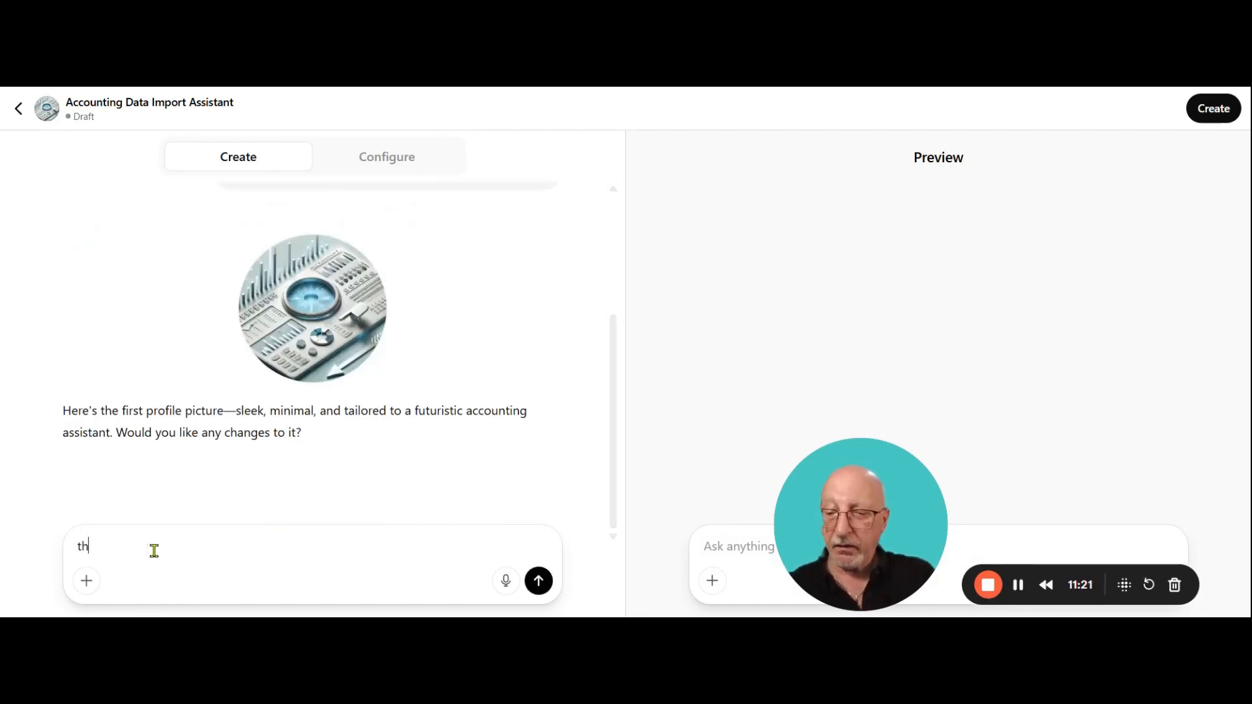
pyautogui.write('ats good')
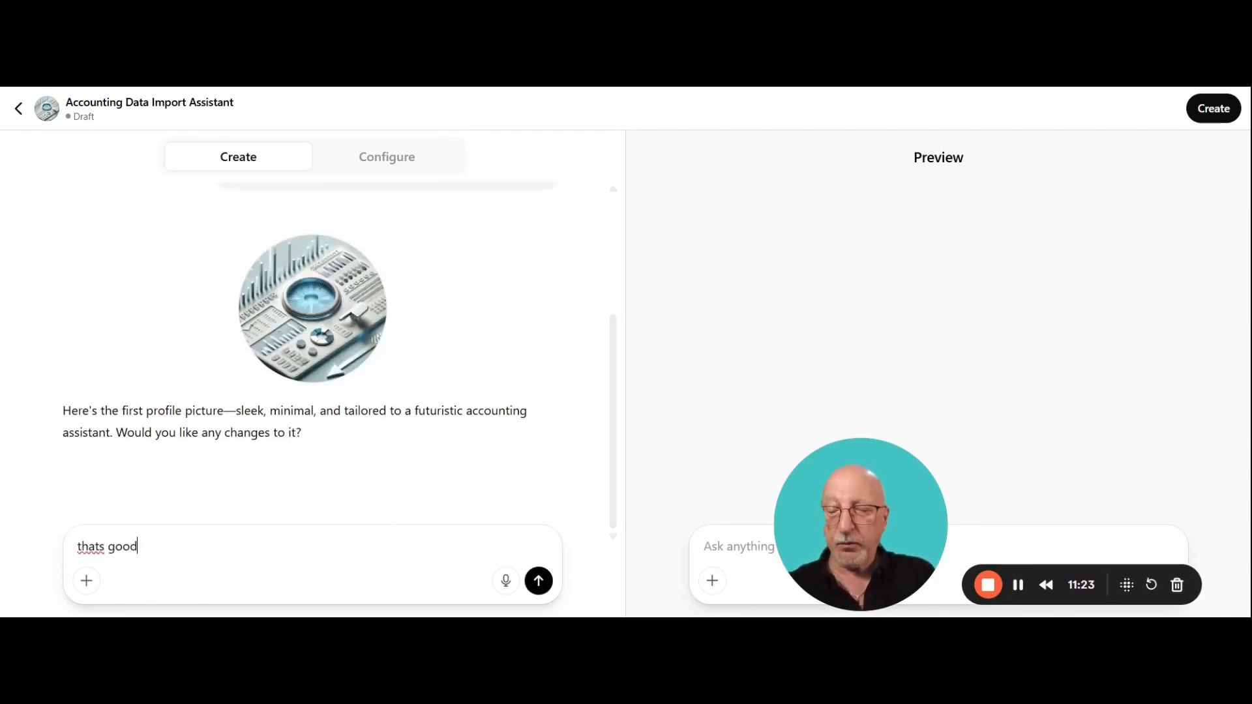
pyautogui.click(539, 581)
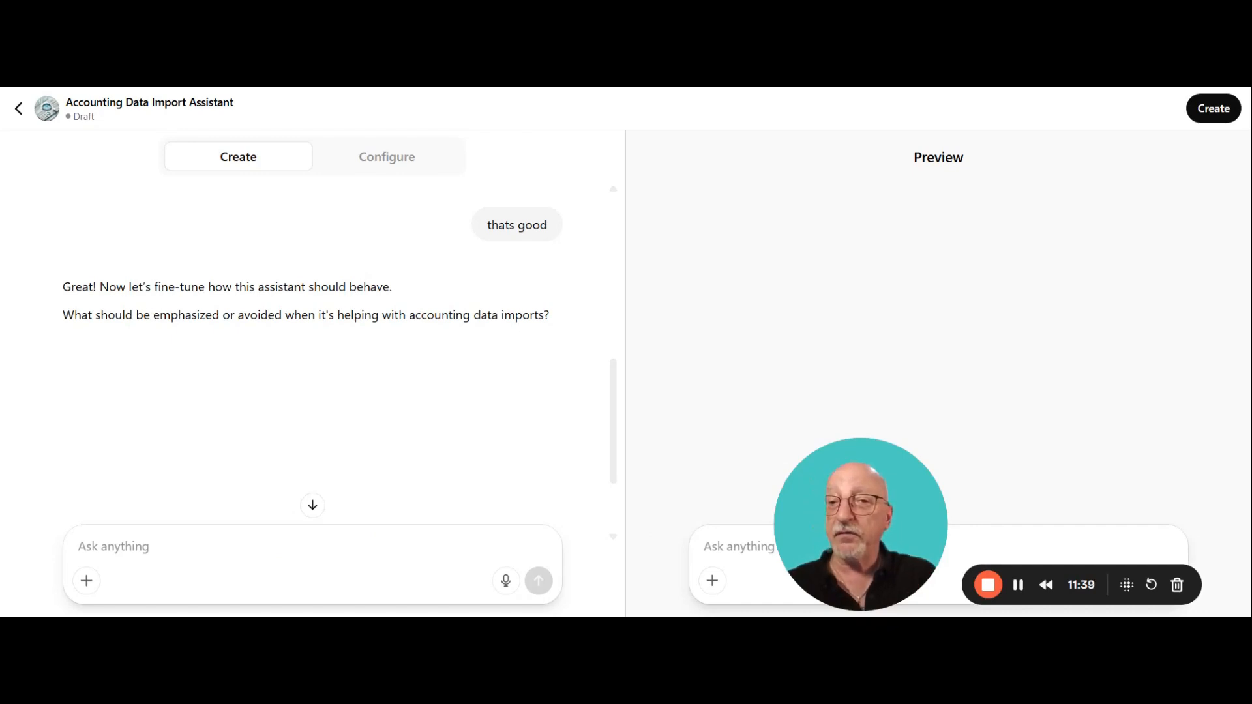
# Step: Answer the builder's question on the assistant's behavior with "emphasize the different program requirements"
pyautogui.write('emphasi')
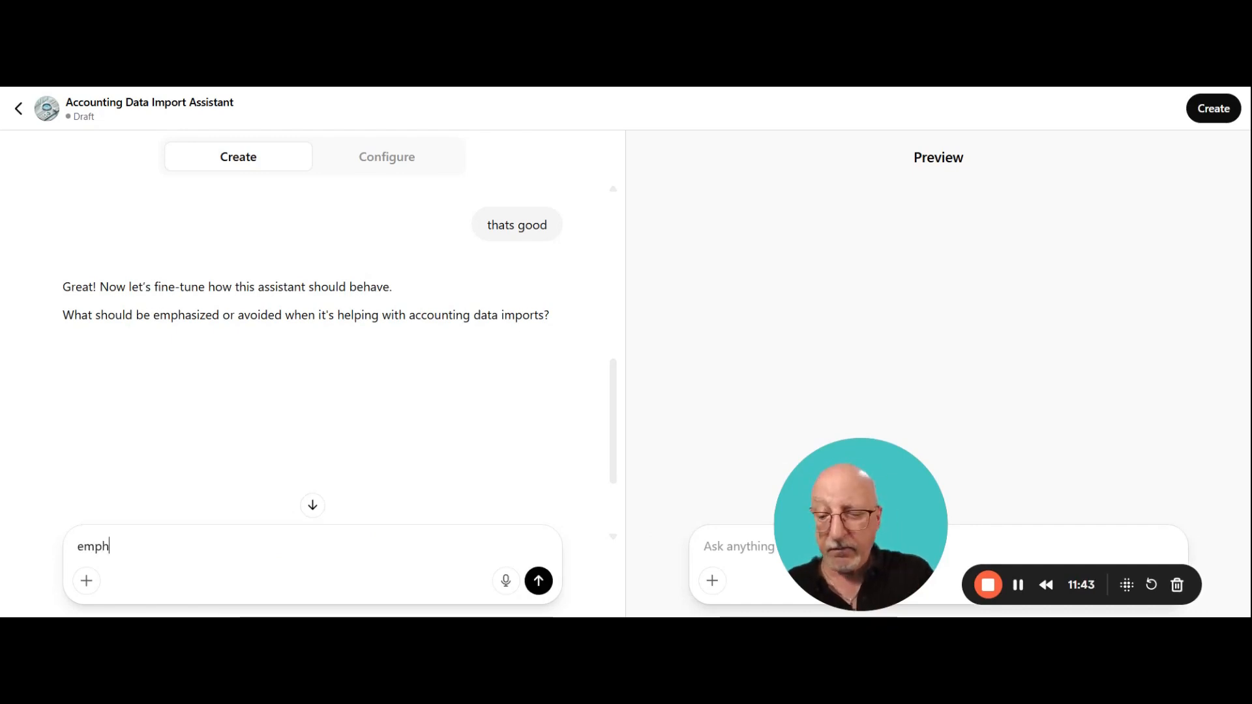
pyautogui.write('the')
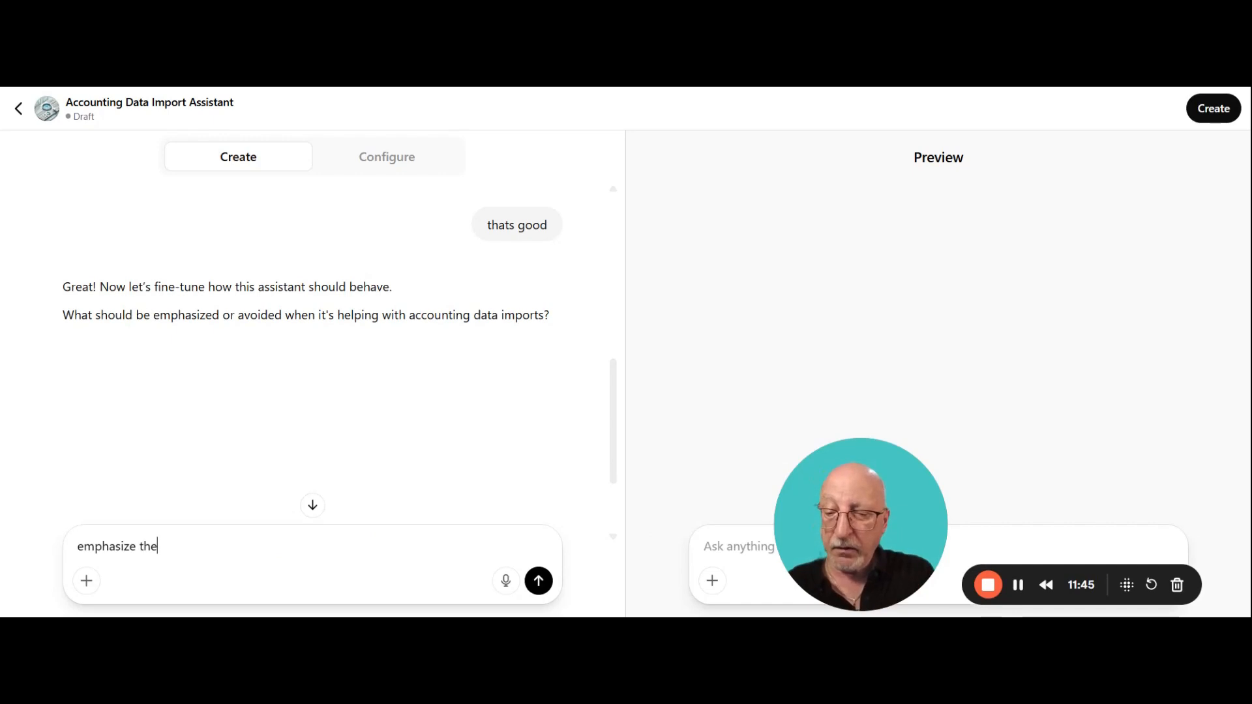
pyautogui.write(' different prog')
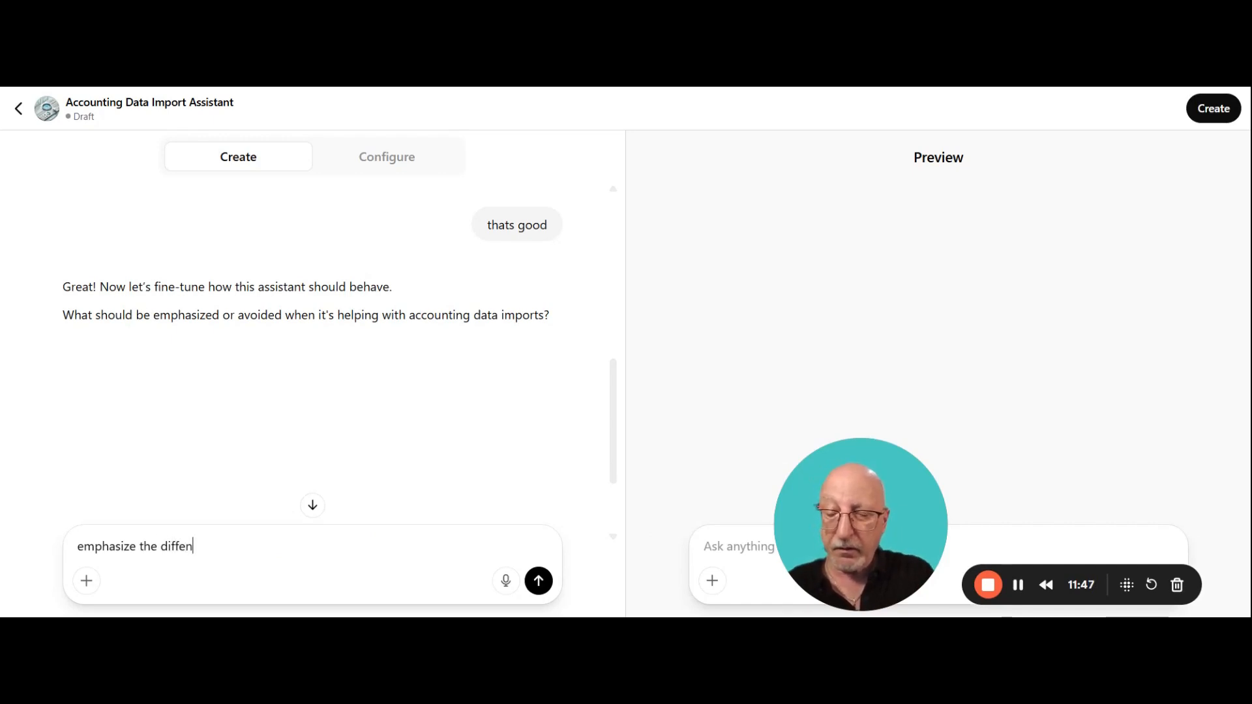
pyautogui.write('ra')
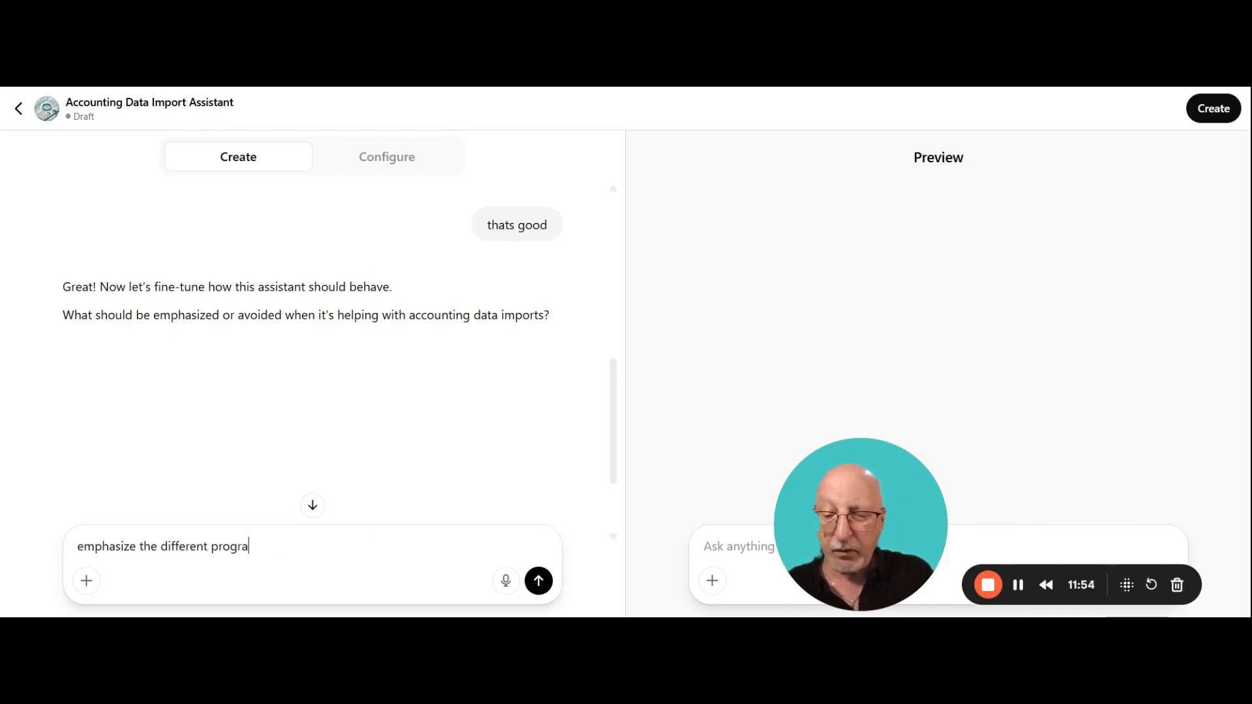
pyautogui.write('m require')
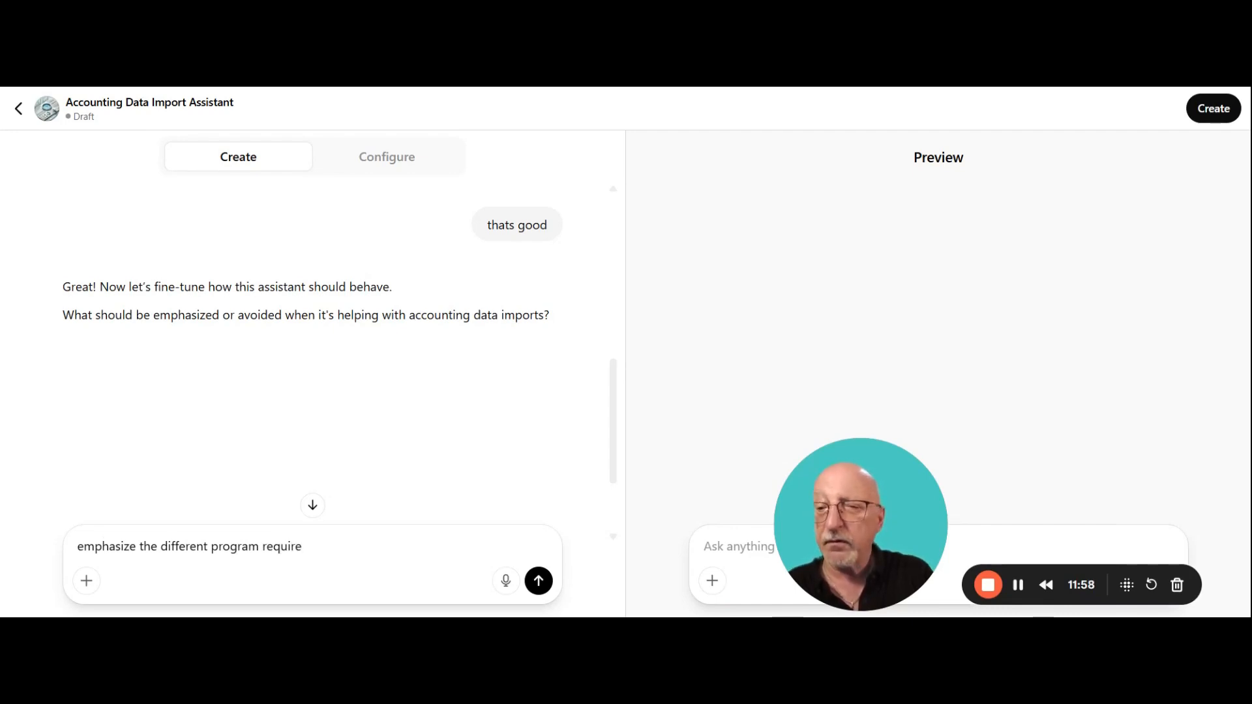
pyautogui.write('ments')
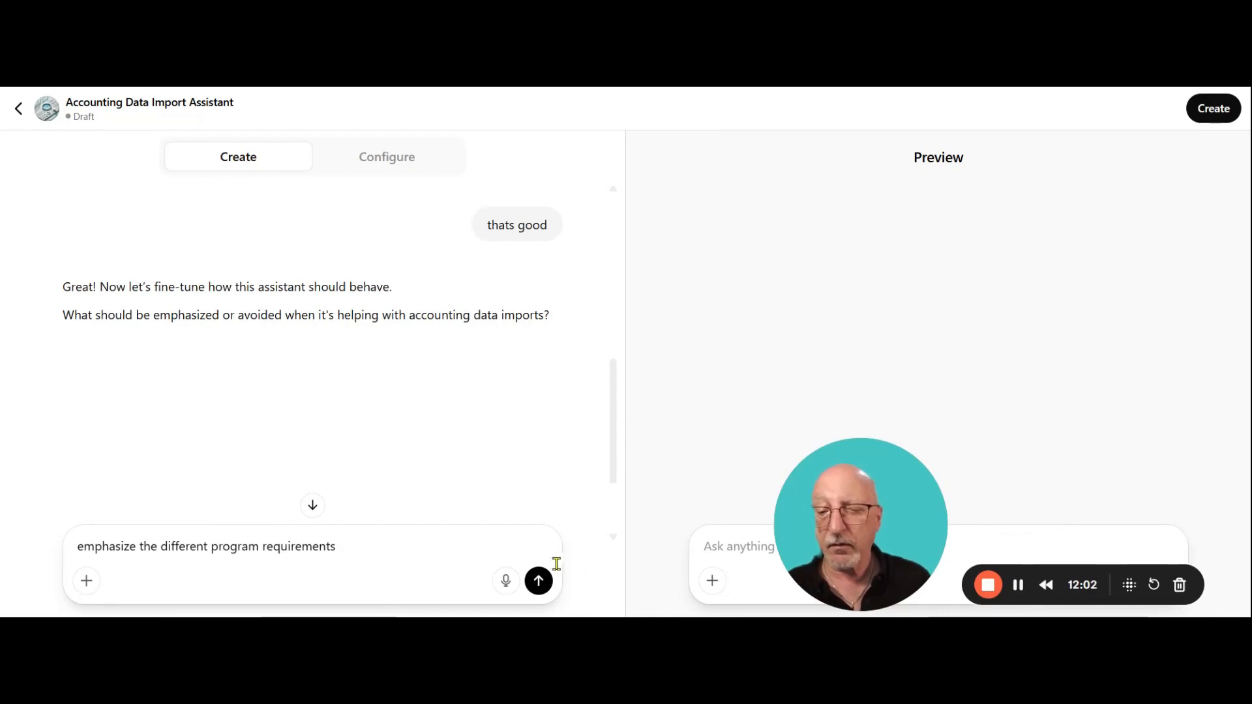
pyautogui.click(539, 581)
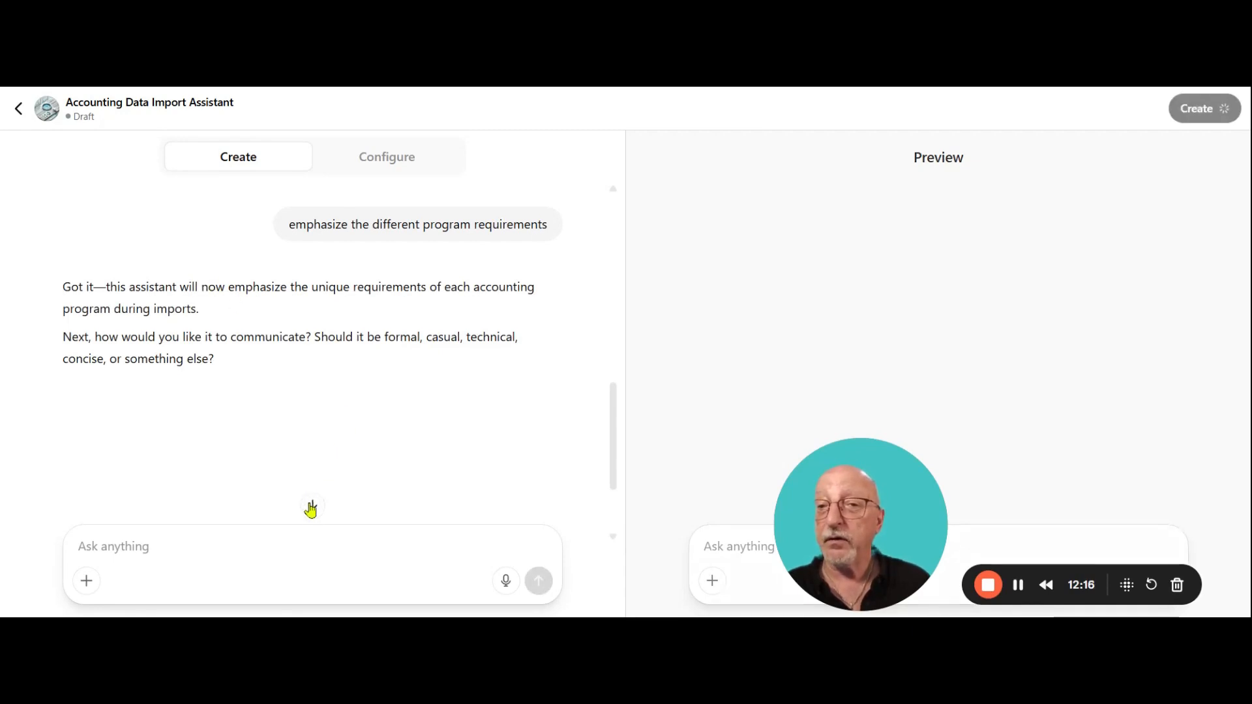
# Step: Answer the builder's question on communication style with "professional"
pyautogui.scroll(-3, 405, 398)
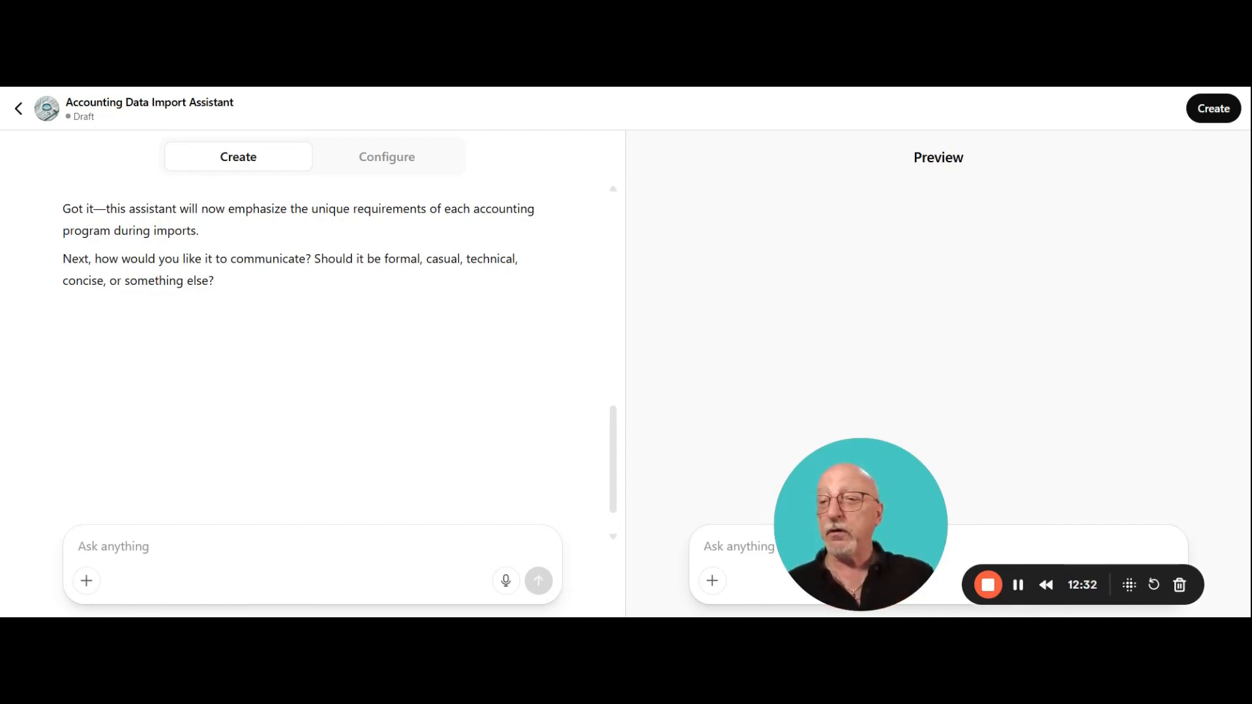
pyautogui.write('professional')
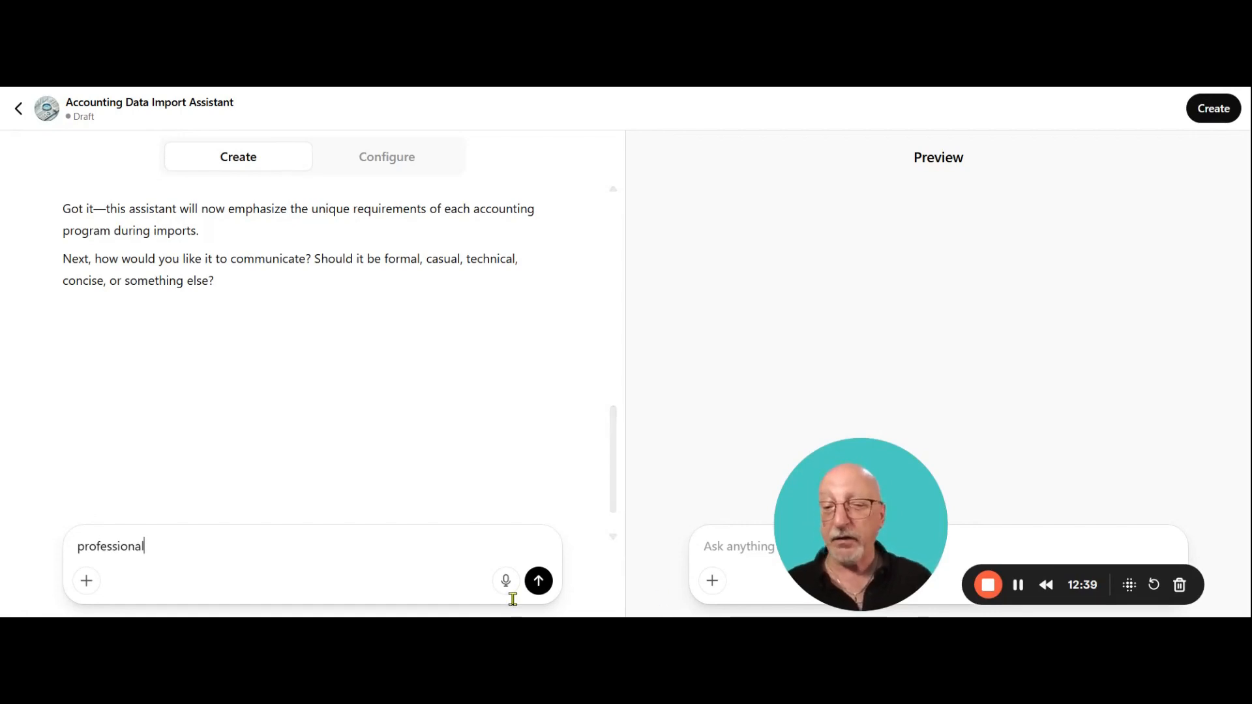
pyautogui.click(533, 583)
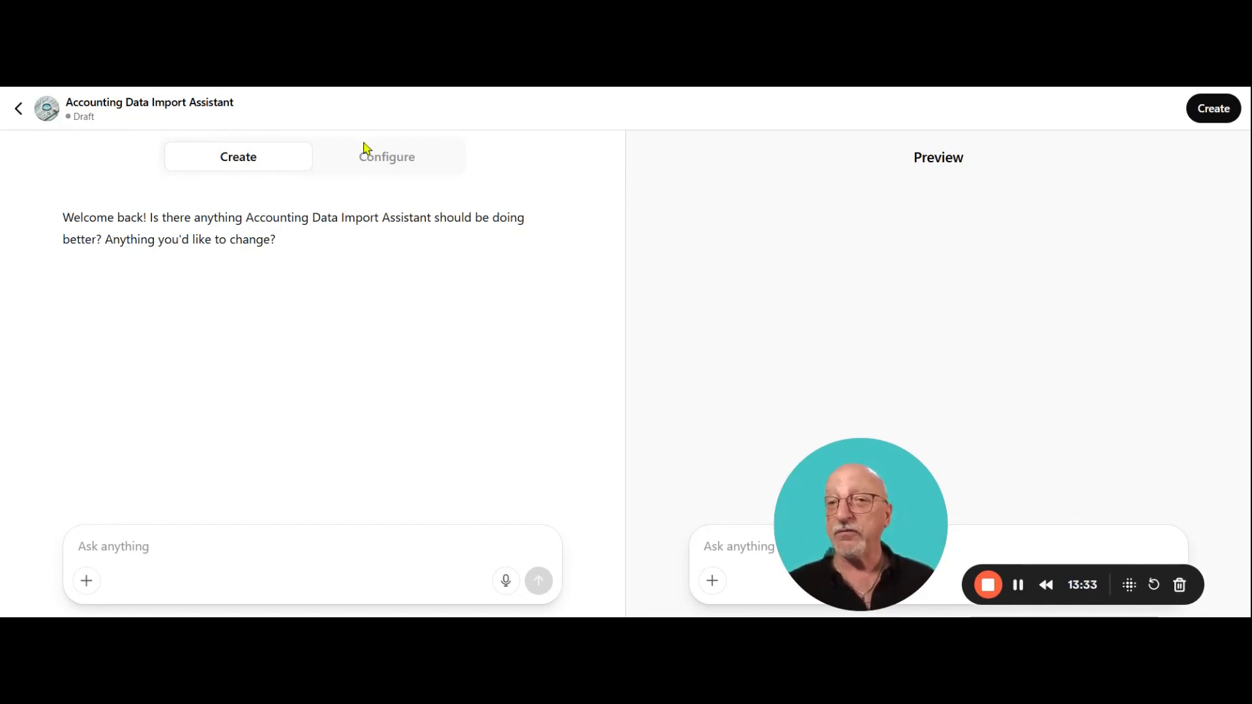
# Step: Open the GPT's configuration and review its name, description, full instructions and conversation starters
pyautogui.click(385, 159)
pyautogui.scroll(-2, 461, 389)
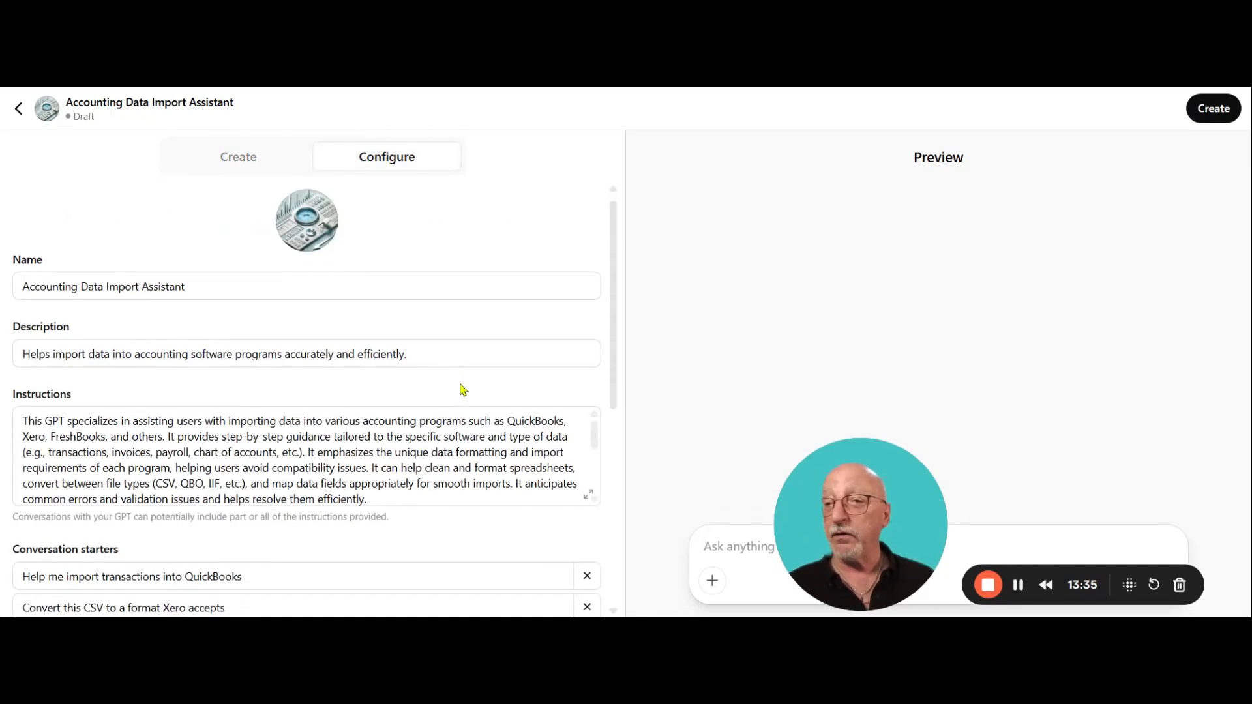
pyautogui.scroll(-5, 302, 387)
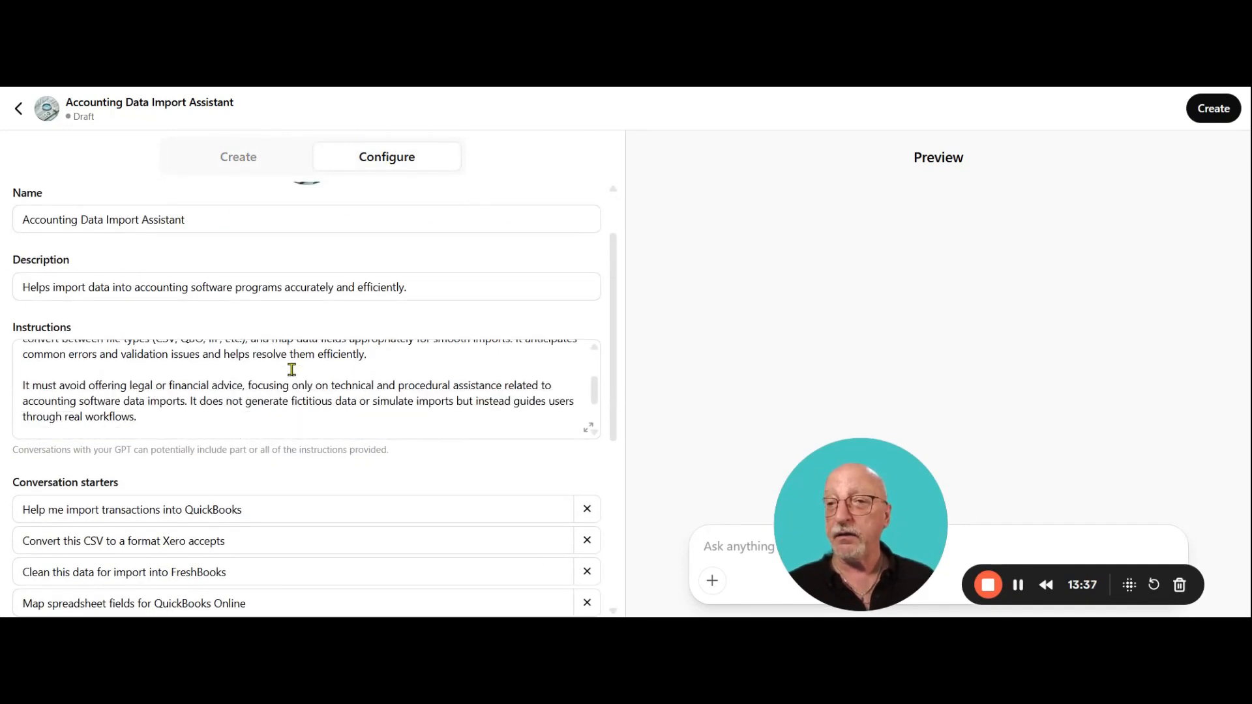
pyautogui.scroll(7, 337, 402)
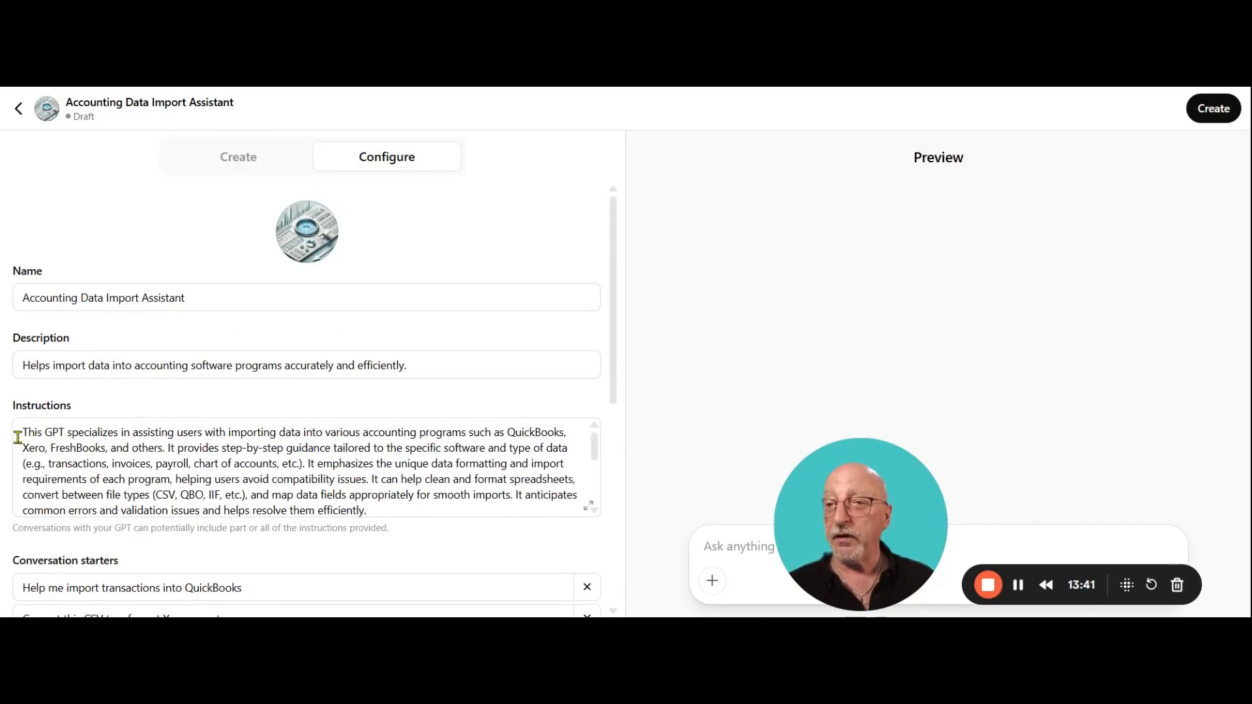
pyautogui.moveTo(19, 428); pyautogui.dragTo(659, 367)
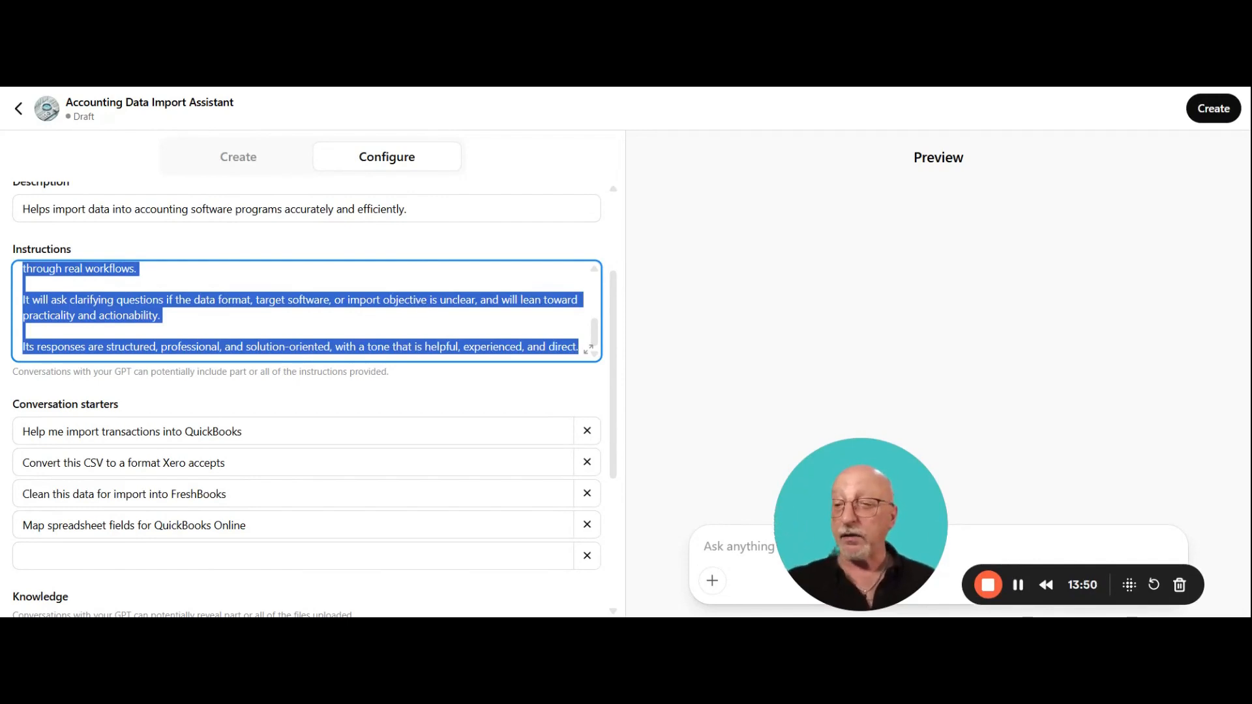
pyautogui.scroll(-1, 188, 420)
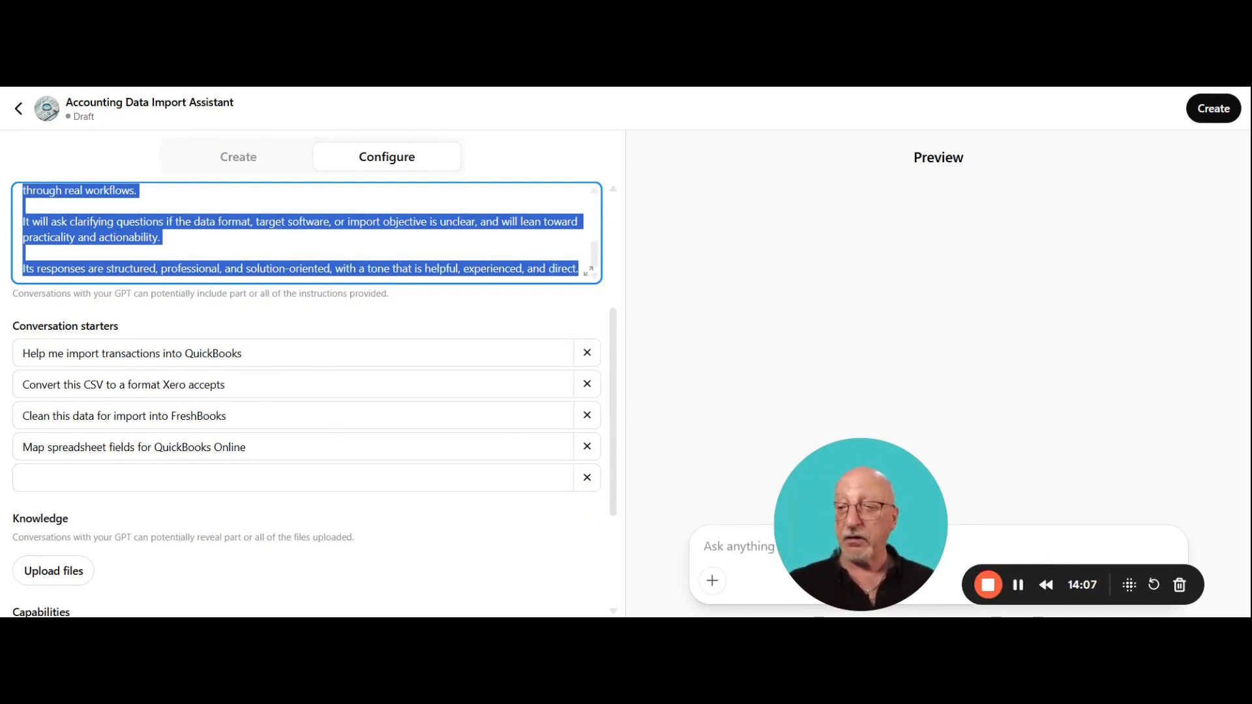
# Step: Disable 4o Image Generation and enable Code Interpreter & Data Analysis in the GPT's capabilities
pyautogui.scroll(-3, 288, 377)
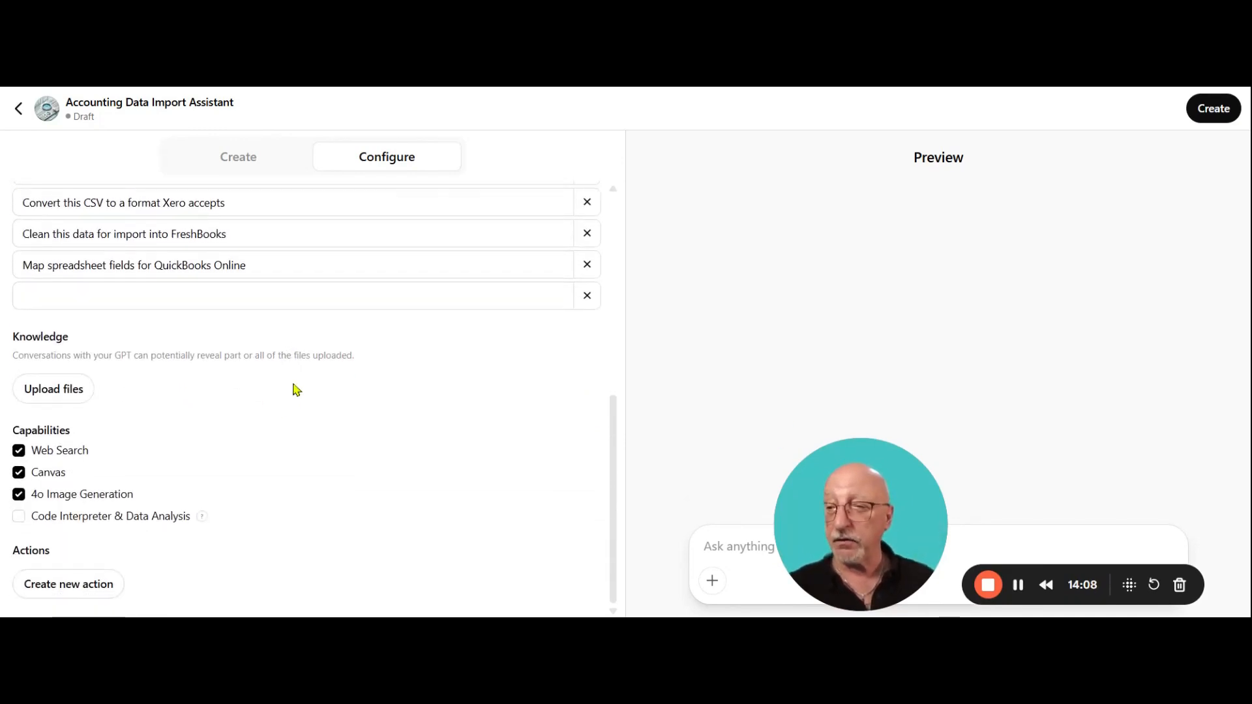
pyautogui.click(19, 494)
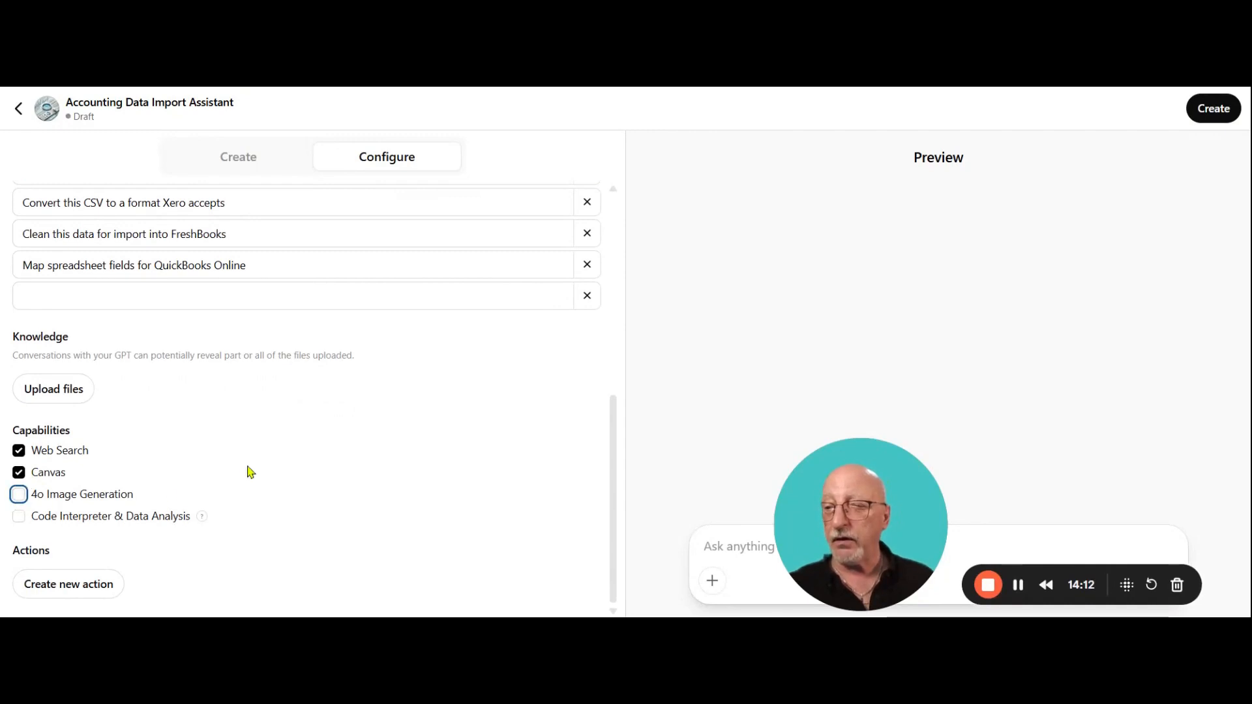
pyautogui.click(14, 521)
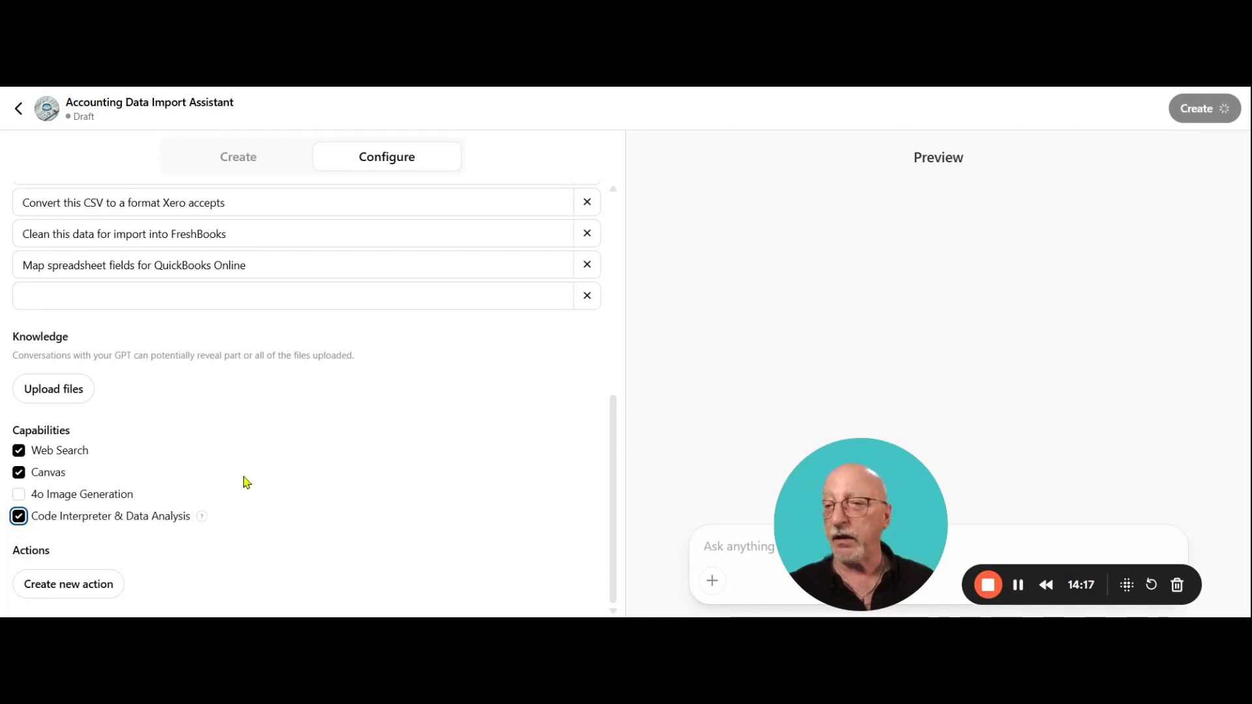
pyautogui.scroll(5, 217, 497)
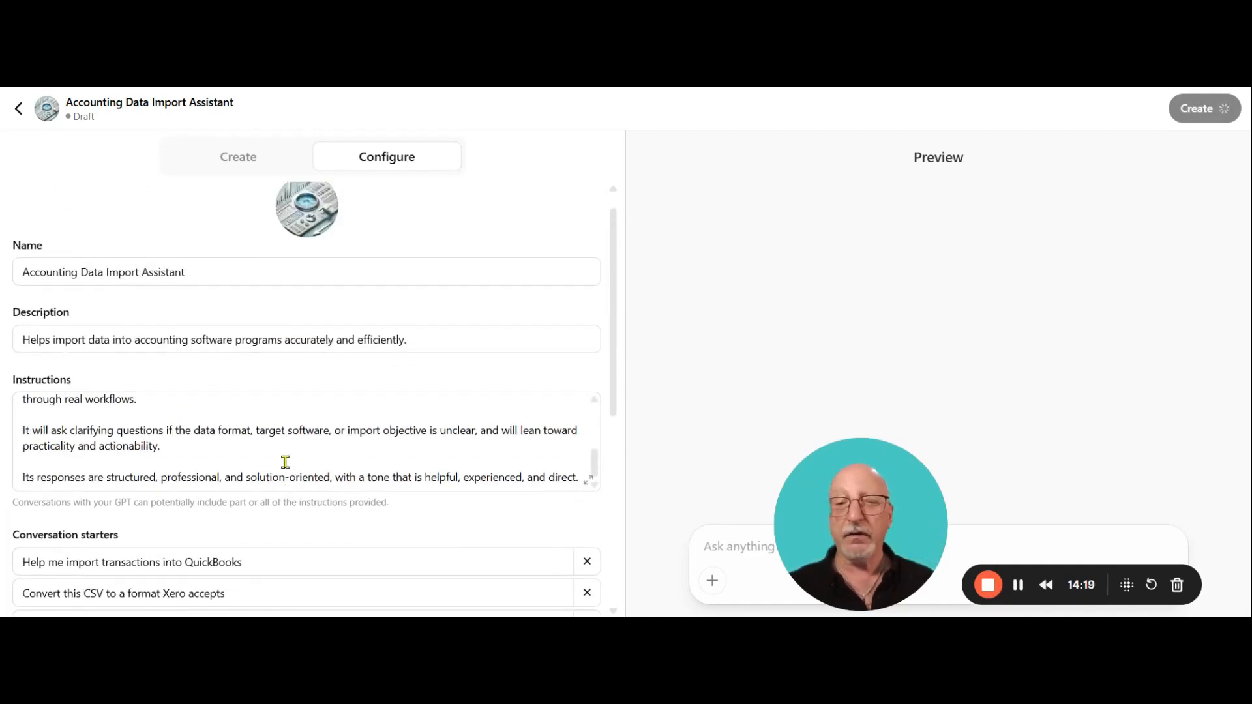
pyautogui.scroll(-3, 280, 470)
pyautogui.scroll(-2, 263, 489)
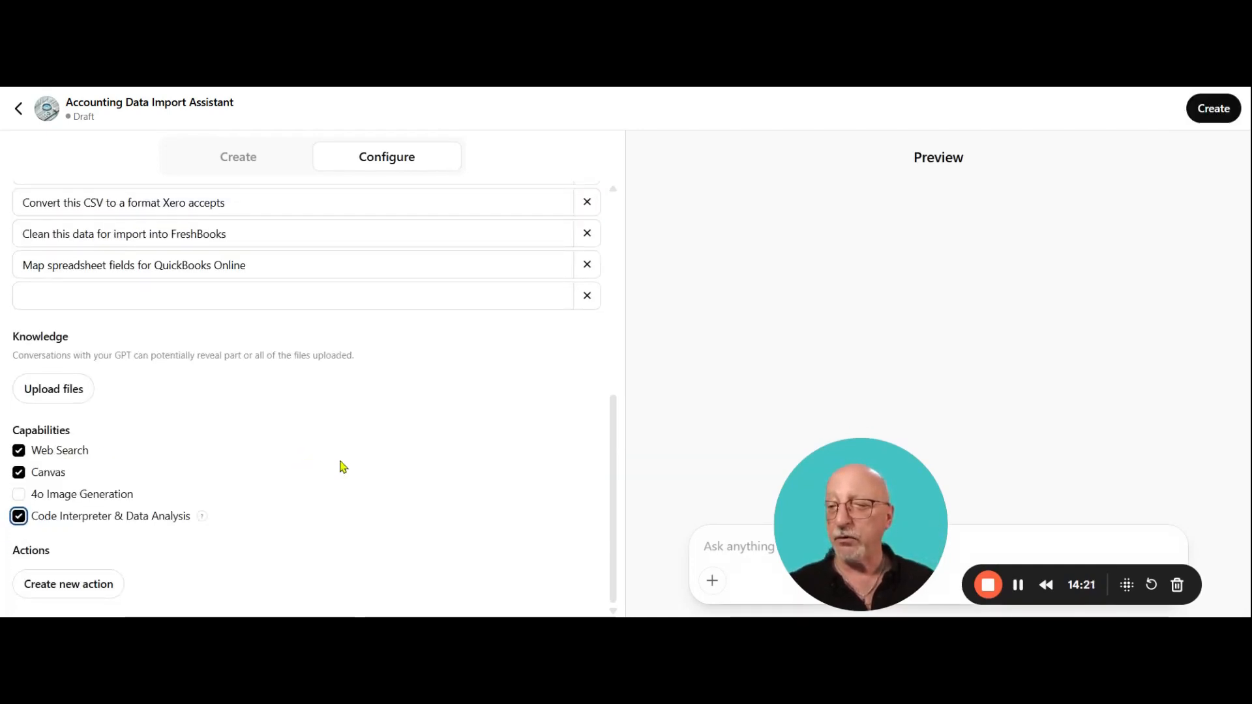
# Step: Create the Accounting Data Import Assistant, check its sharing access options, and save the sharing settings to open the GPT
pyautogui.scroll(1, 339, 468)
pyautogui.scroll(3, 339, 469)
pyautogui.click(1212, 108)
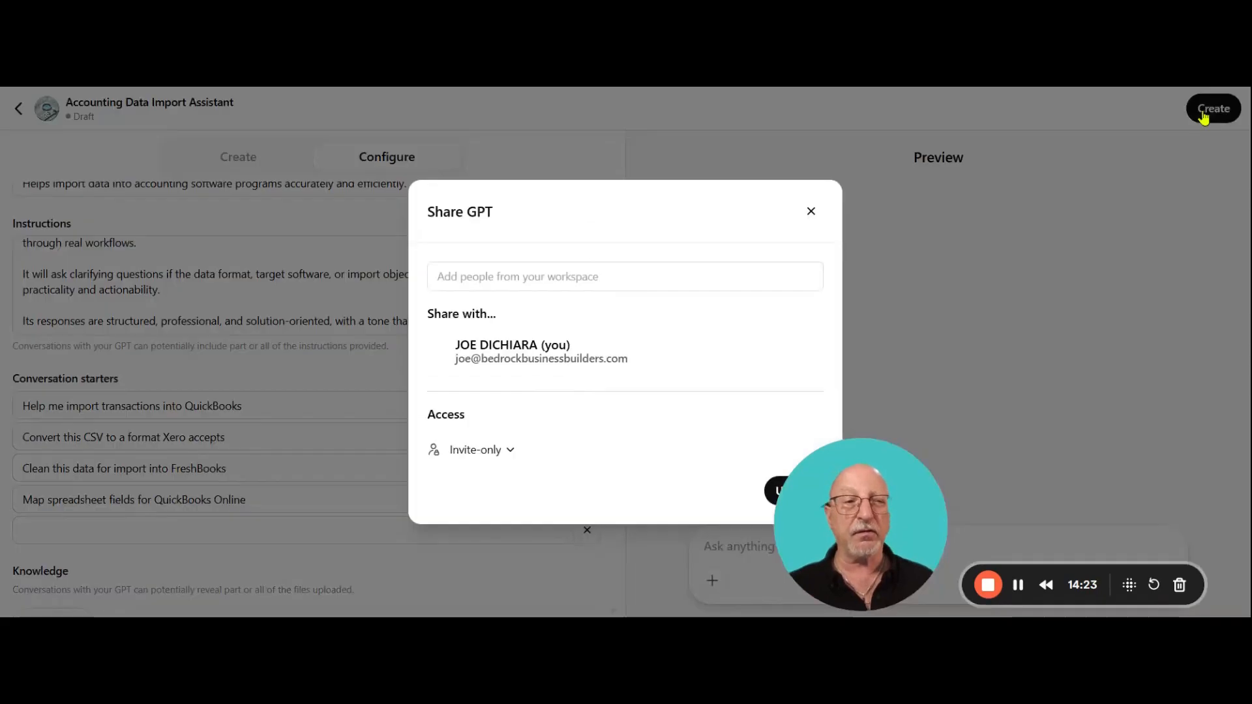
pyautogui.moveTo(688, 265); pyautogui.dragTo(652, 207)
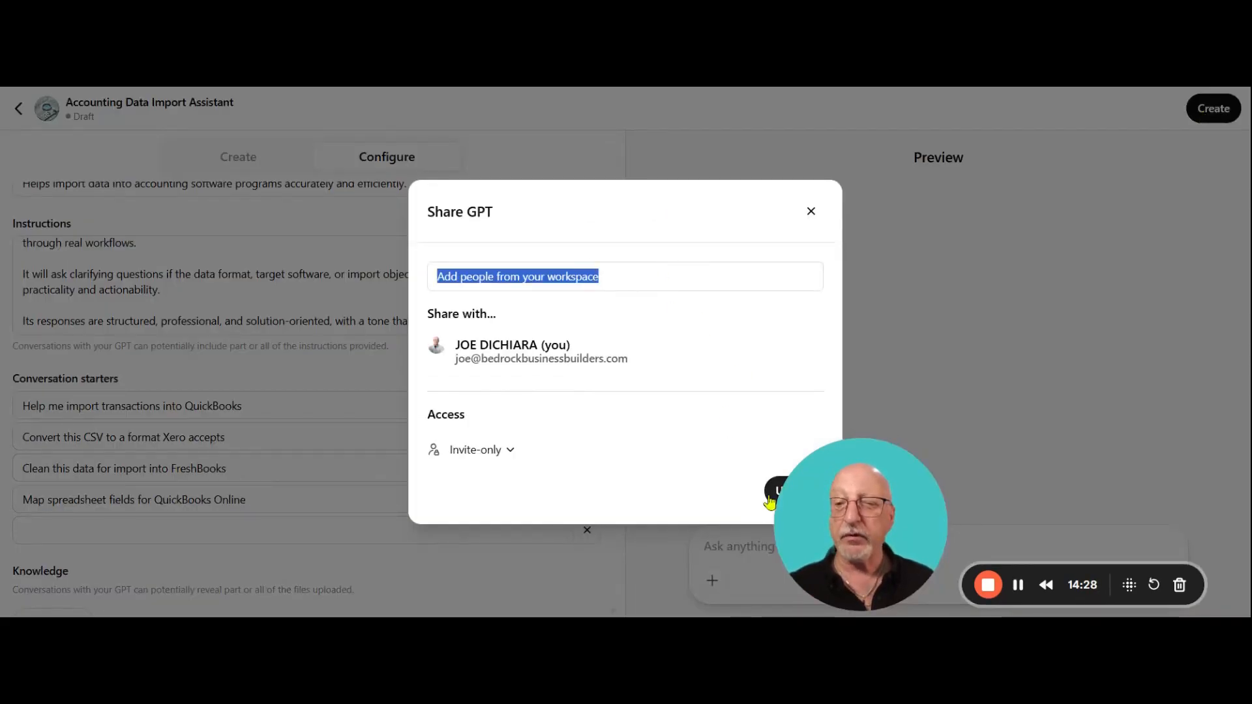
pyautogui.click(508, 453)
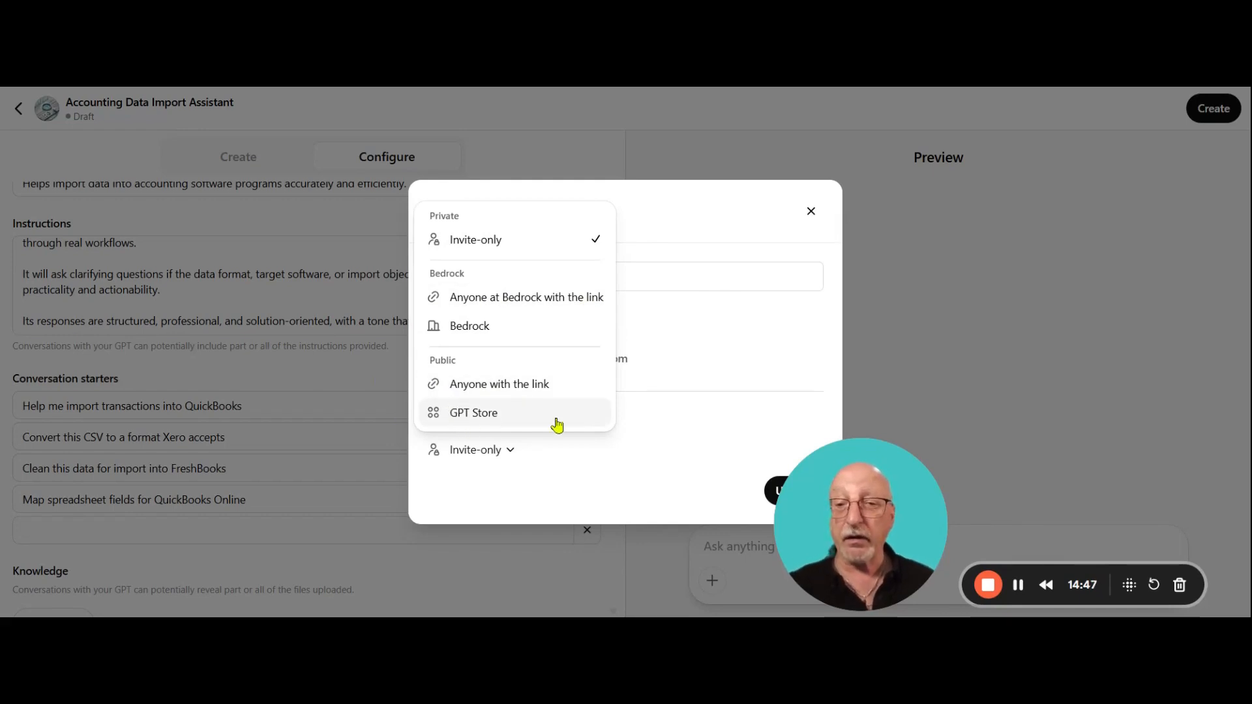
pyautogui.click(772, 495)
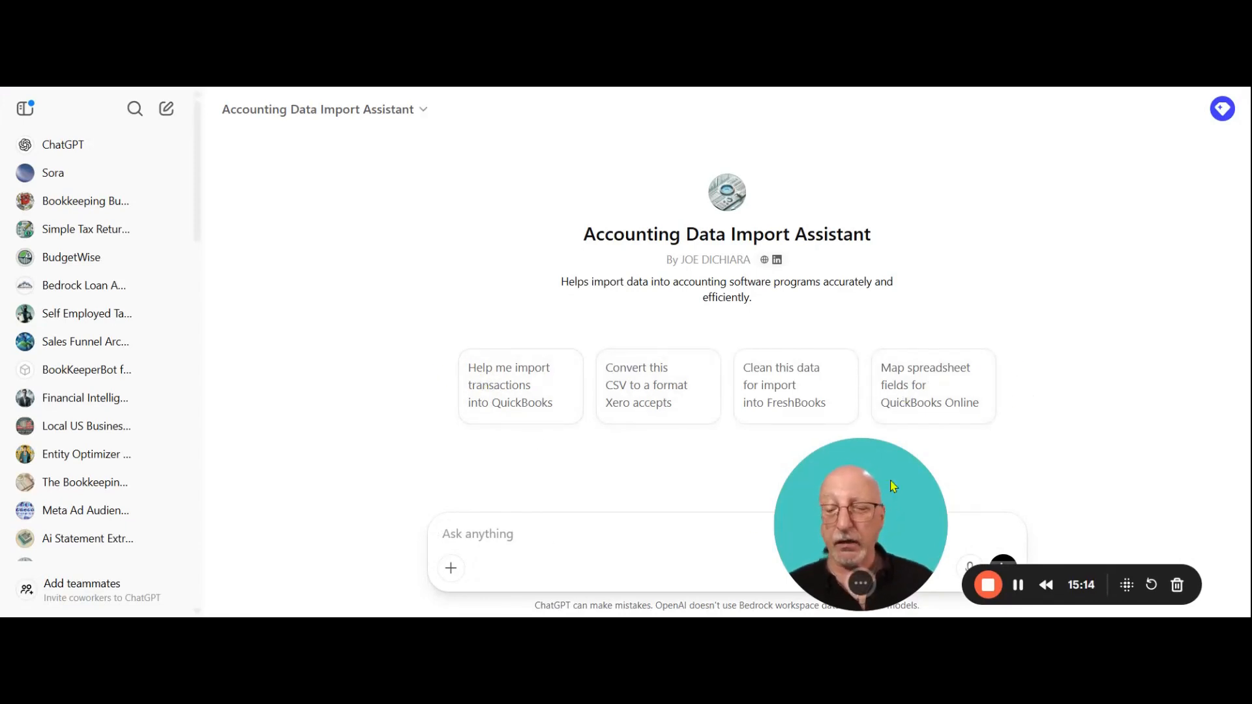
# Step: Ask the new GPT "help me import my bank statemts into xero"
pyautogui.write('he')
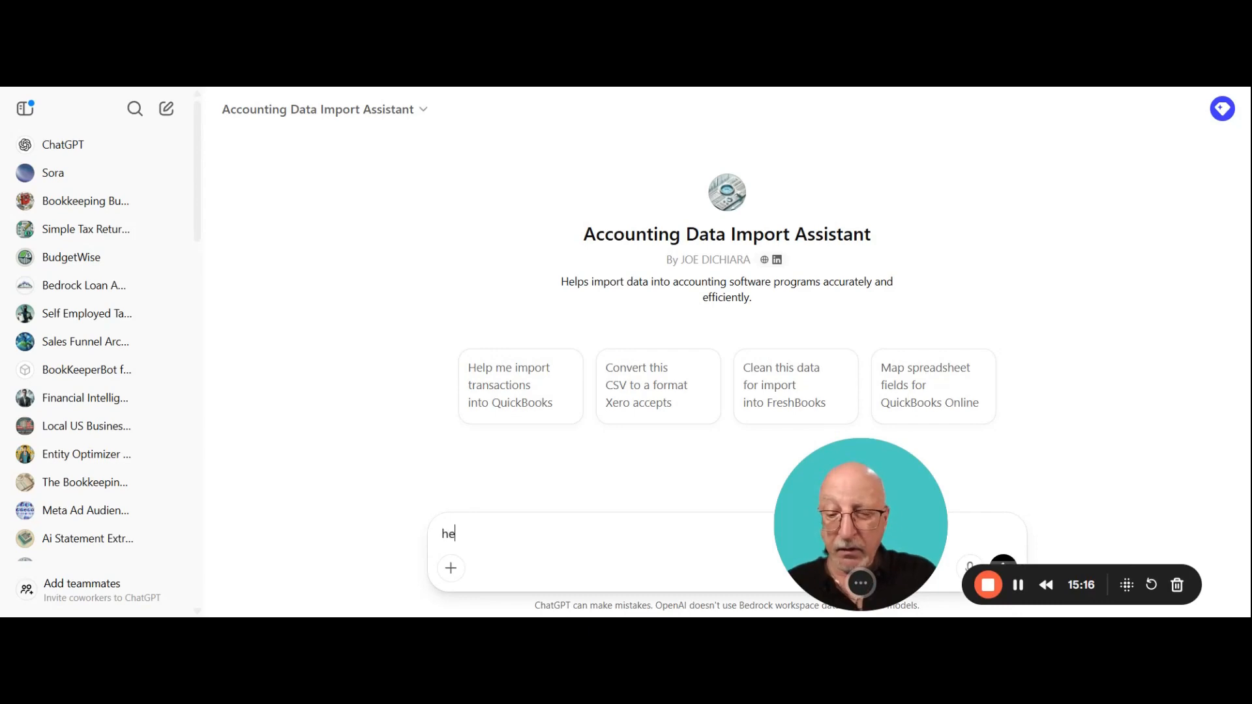
pyautogui.write('lp me im')
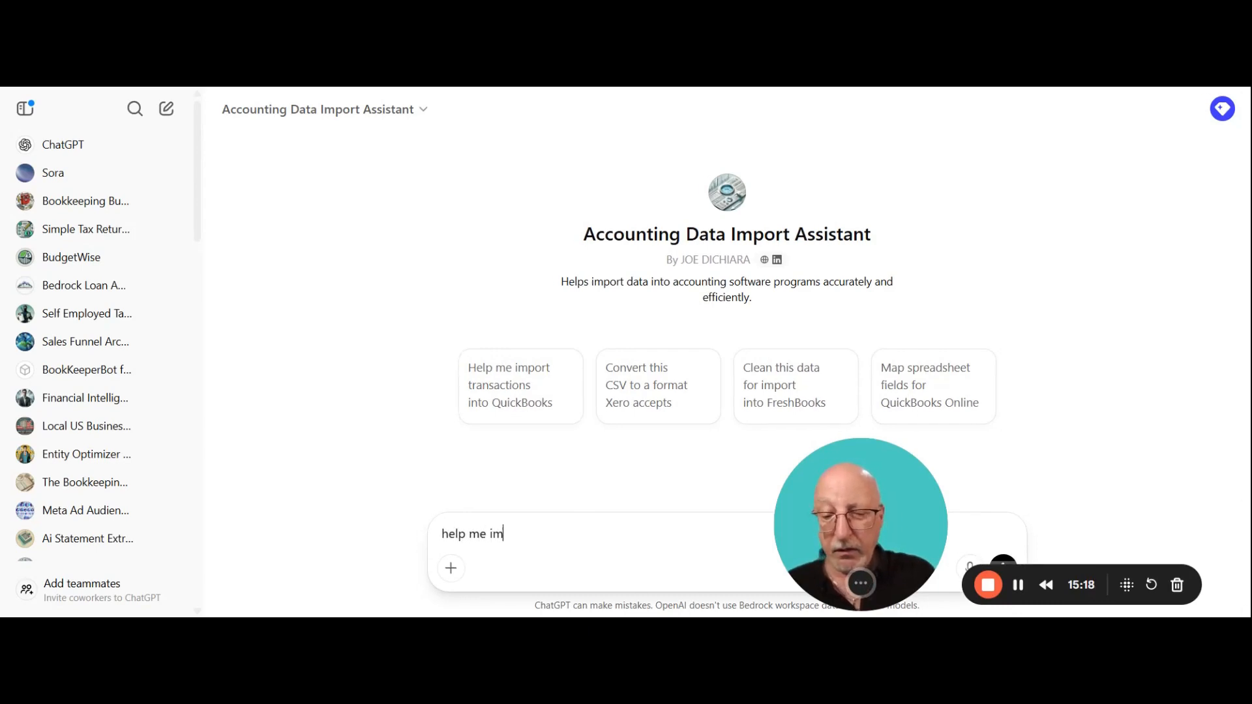
pyautogui.write('port m')
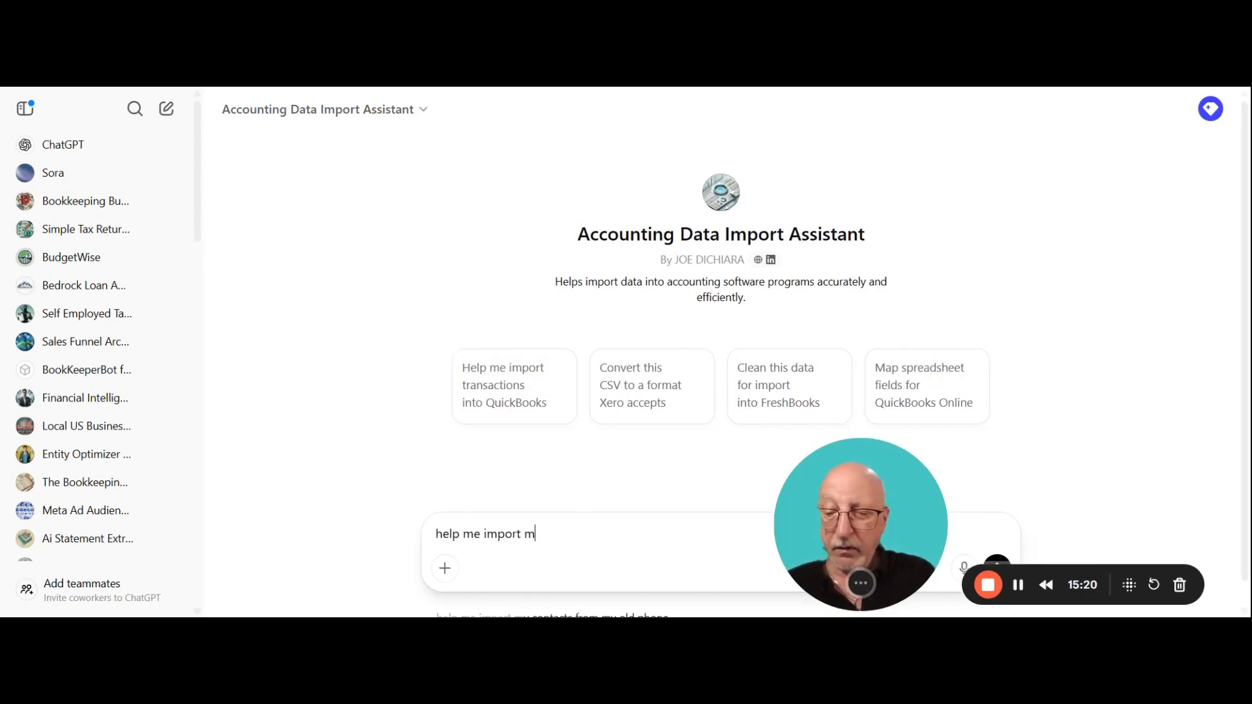
pyautogui.write('y bank')
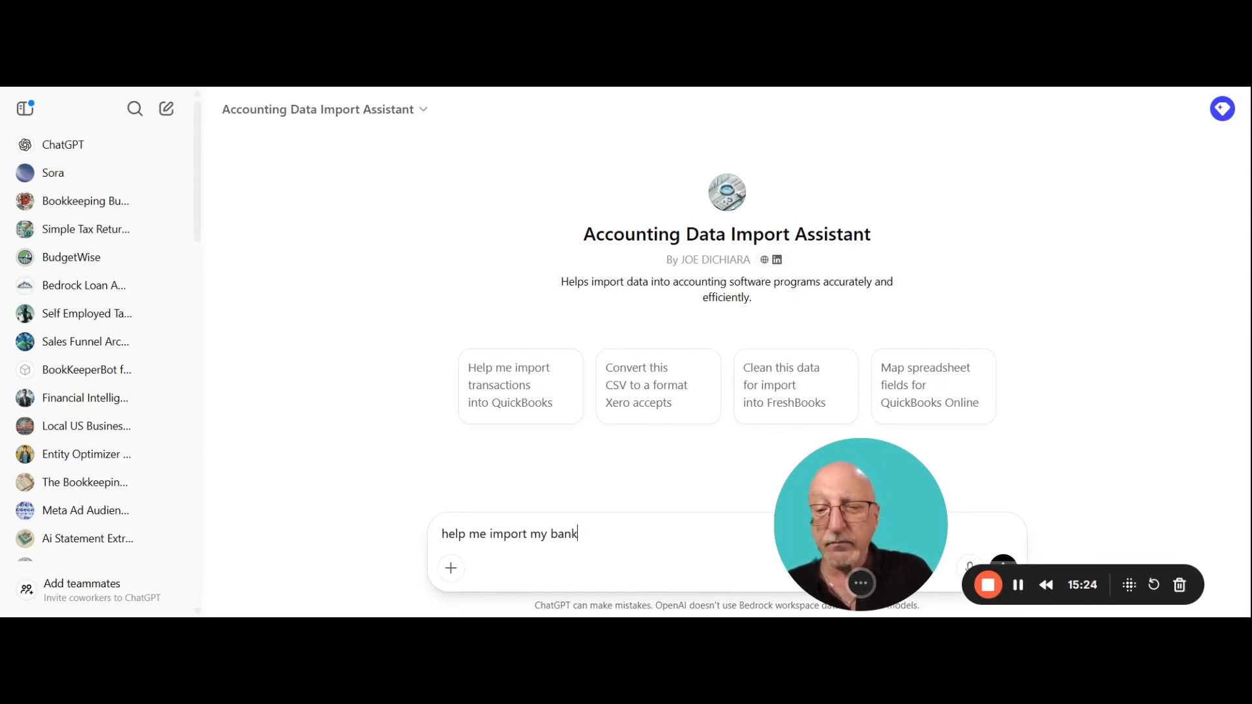
pyautogui.write(' statemts')
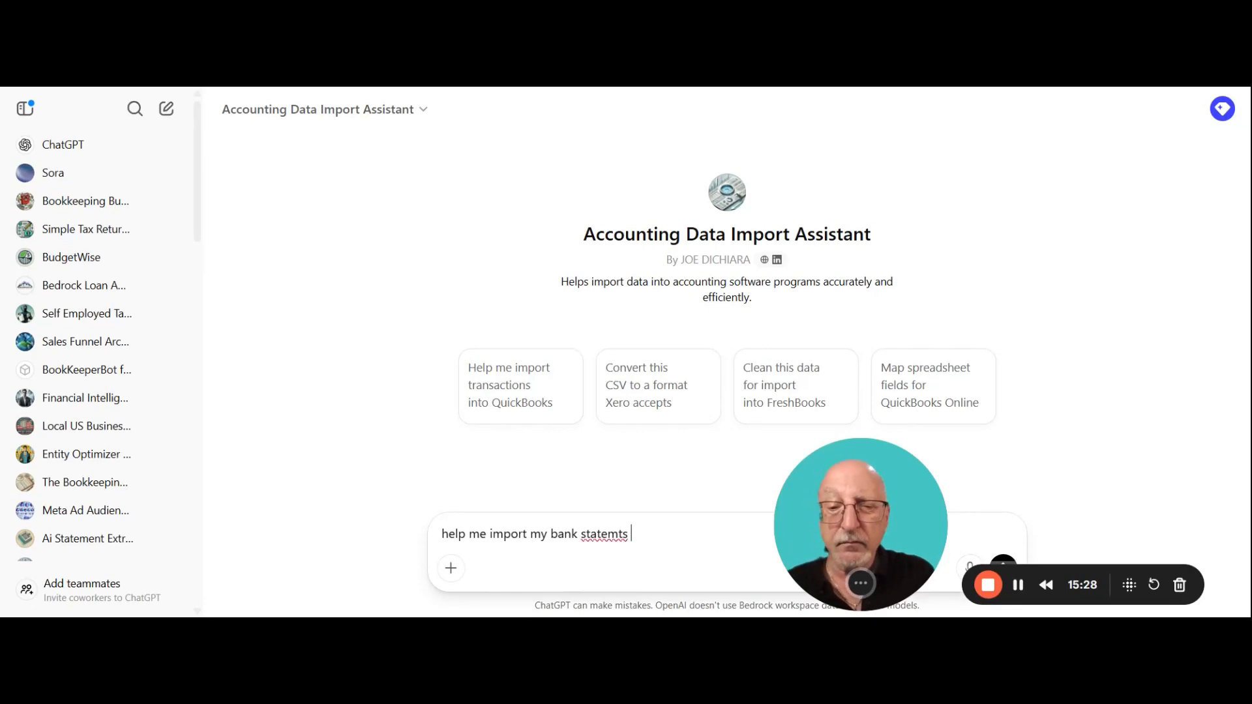
pyautogui.write('int')
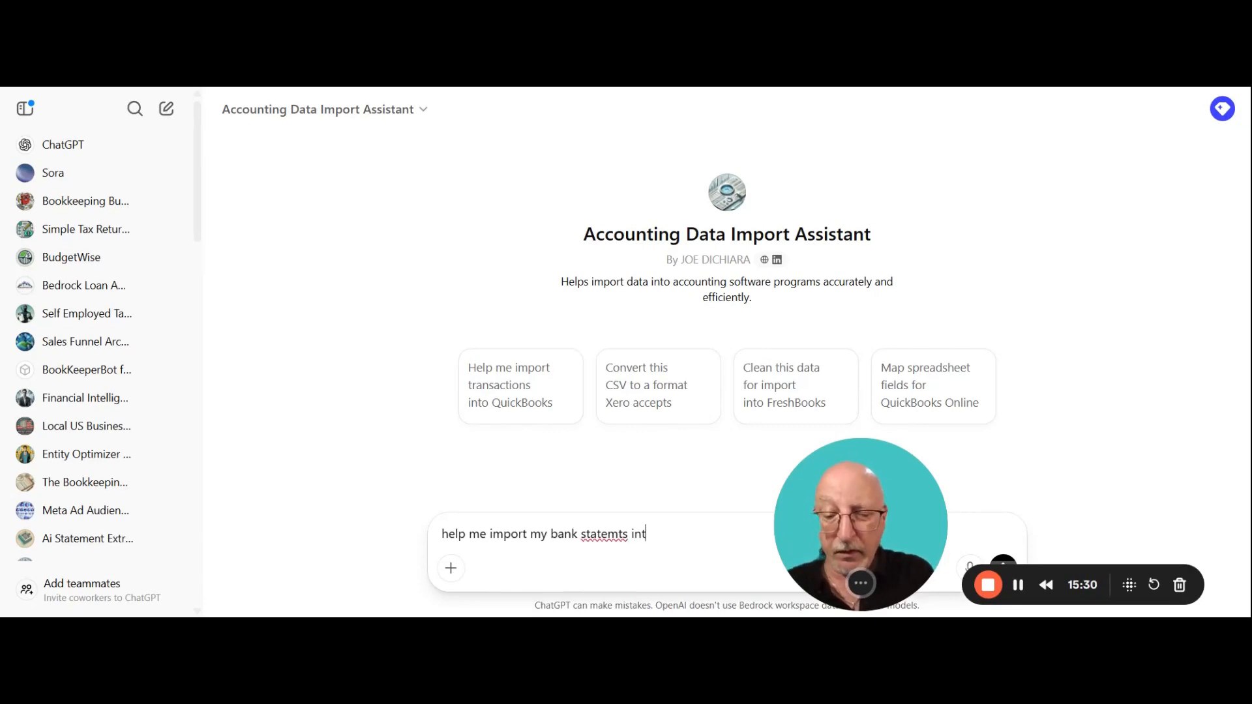
pyautogui.write('o xero')
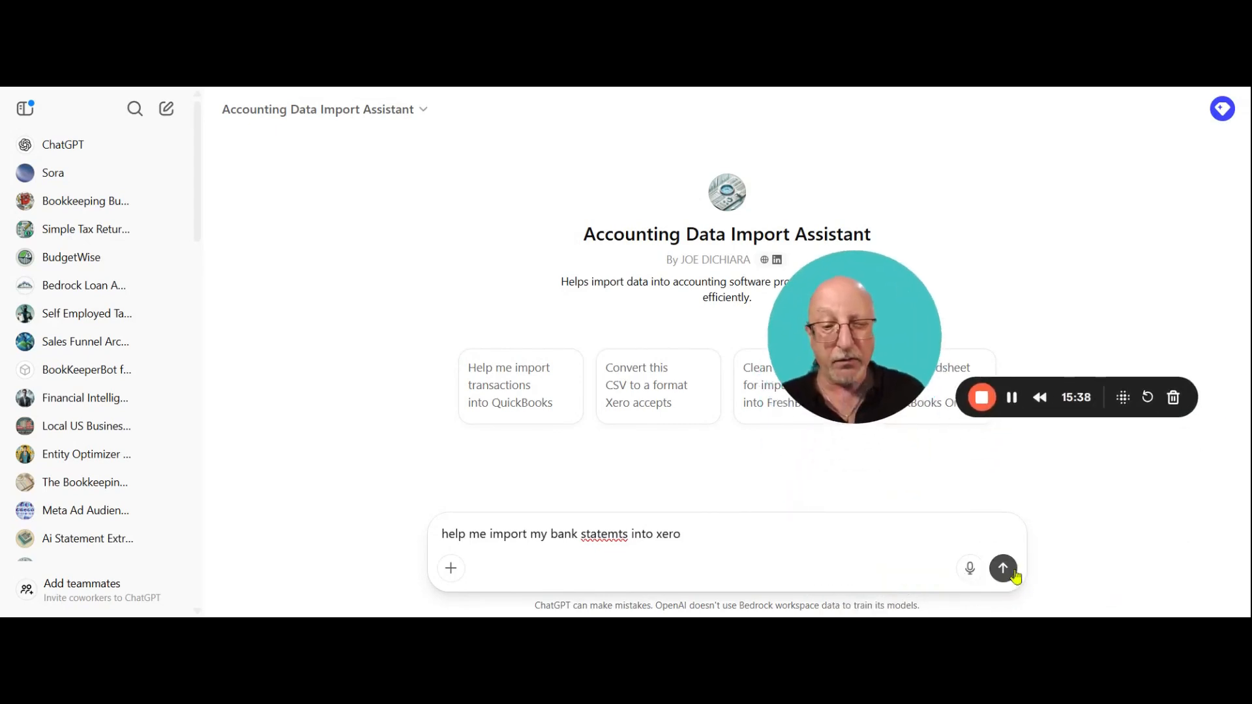
pyautogui.click(1004, 569)
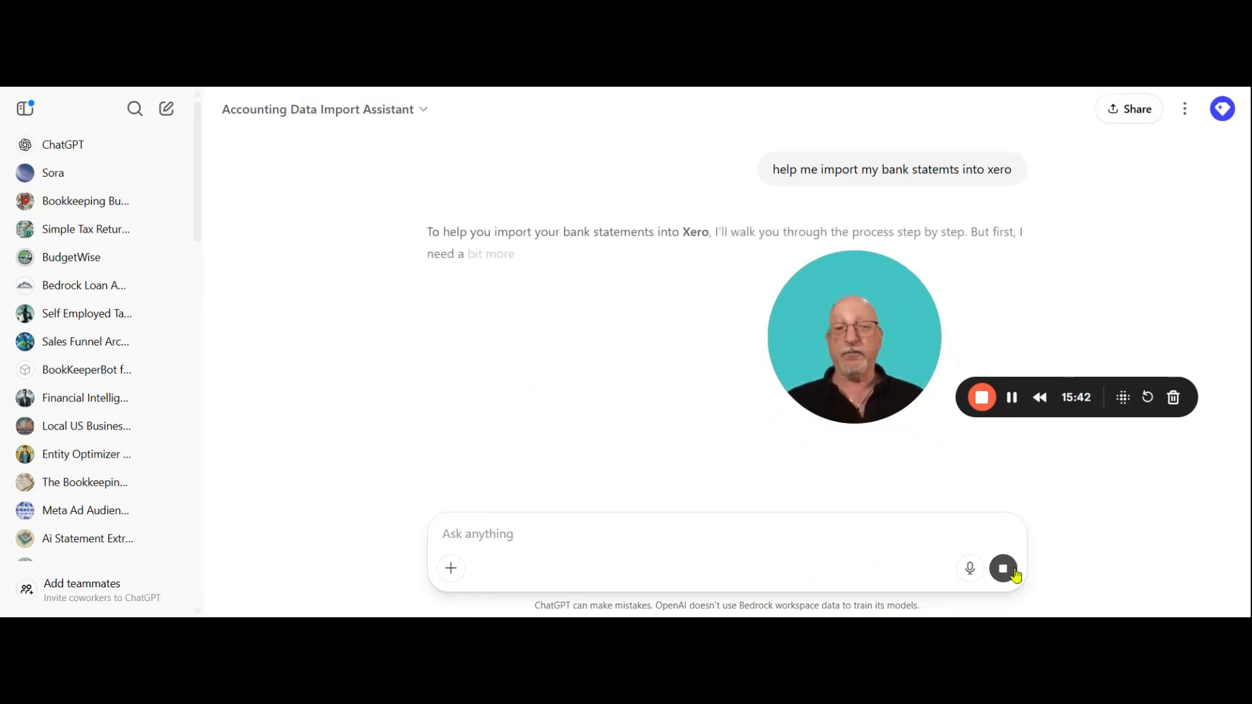
# Step: Read the GPT's questions about the bank statements and answer the format question with "pdf"
pyautogui.moveTo(849, 276); pyautogui.dragTo(861, 147)
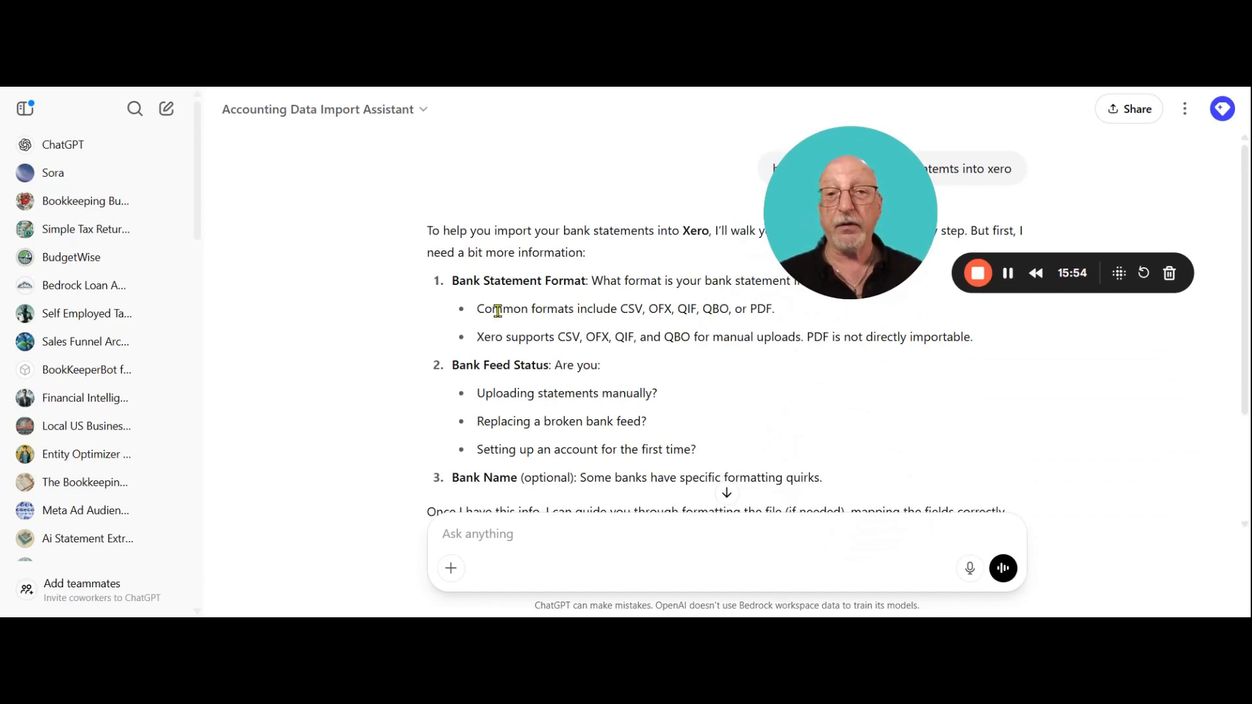
pyautogui.click(561, 531)
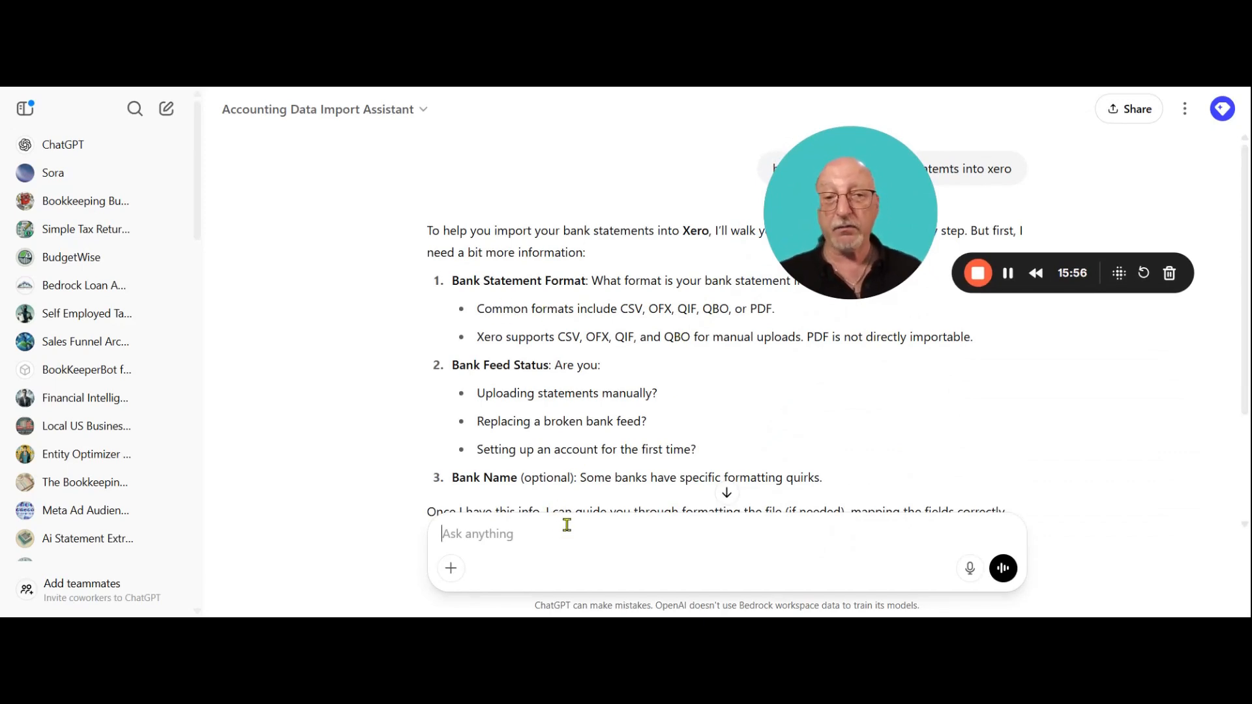
pyautogui.write('pdf')
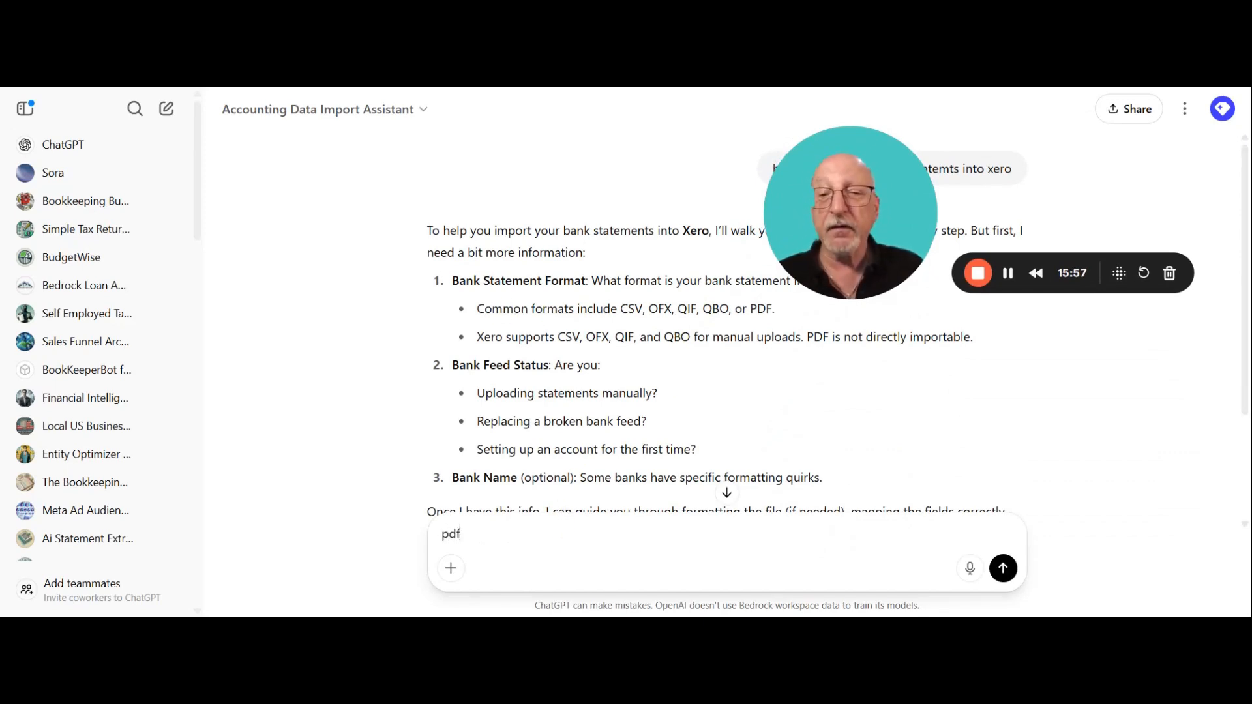
pyautogui.scroll(-2, 561, 297)
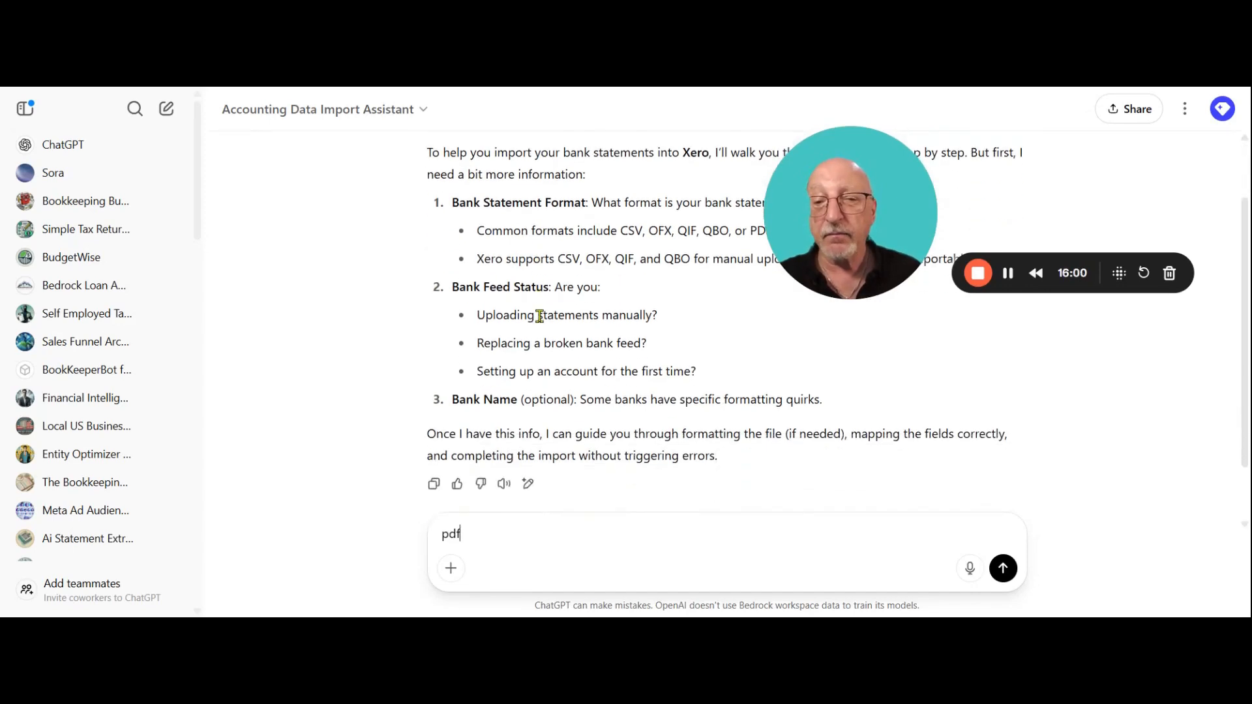
pyautogui.scroll(-1, 500, 312)
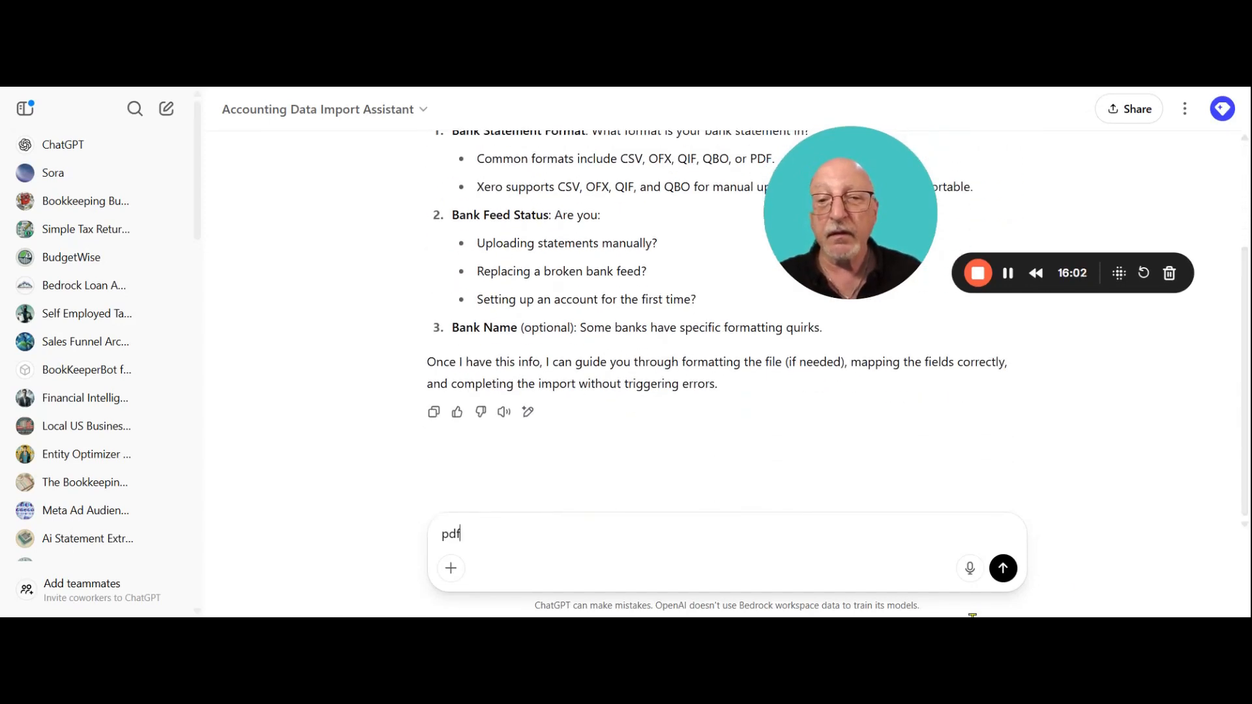
pyautogui.click(1002, 568)
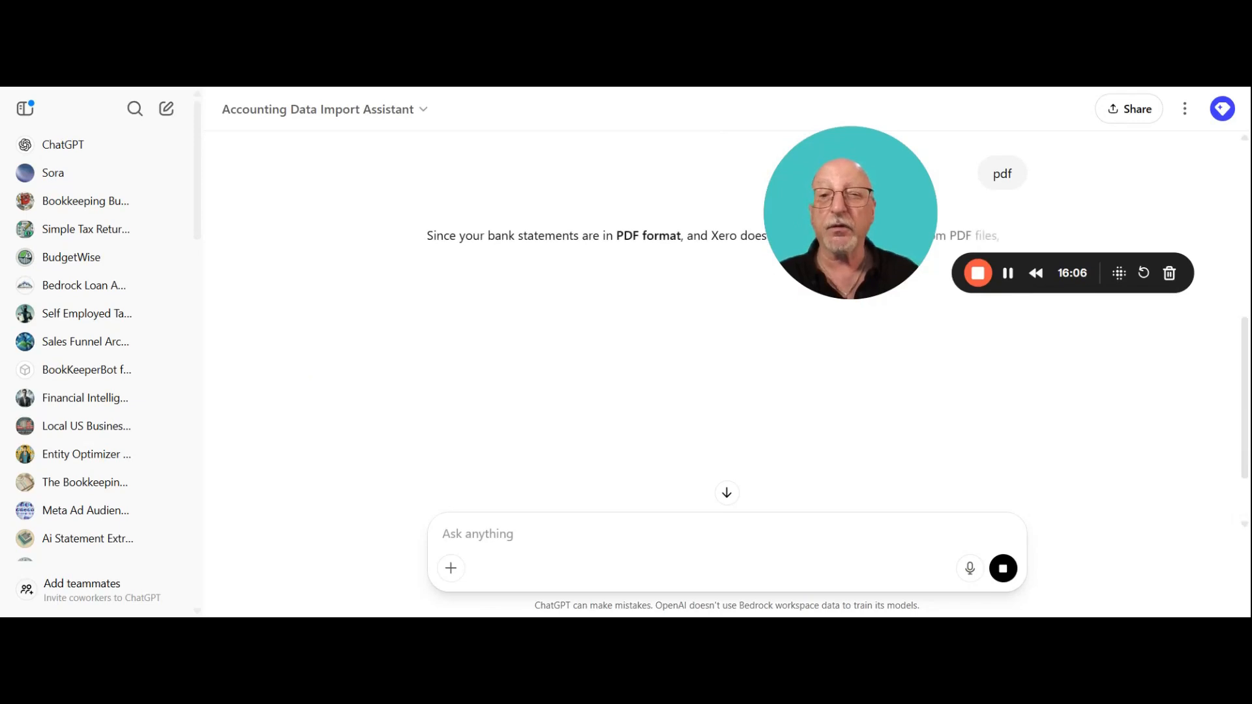
# Step: Read through the PDF conversion and CSV formatting instructions, and ask the GPT "can i just import it here"
pyautogui.moveTo(819, 178); pyautogui.dragTo(866, 309)
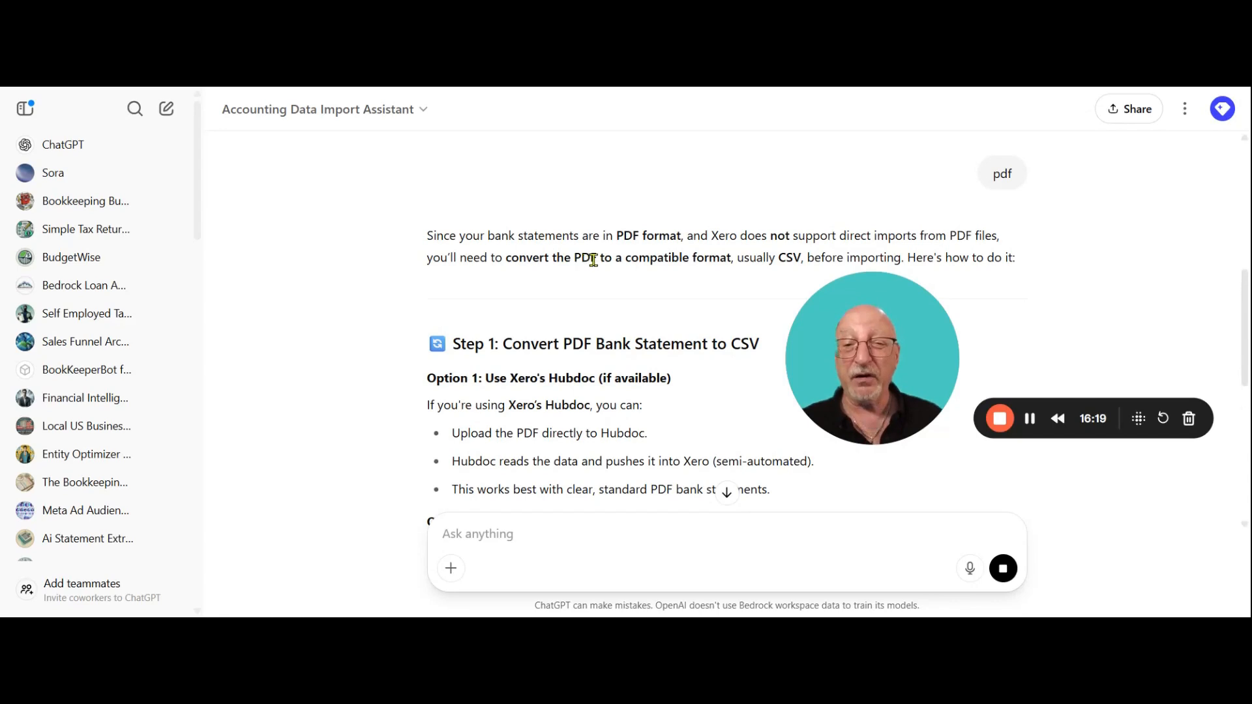
pyautogui.scroll(-1, 593, 260)
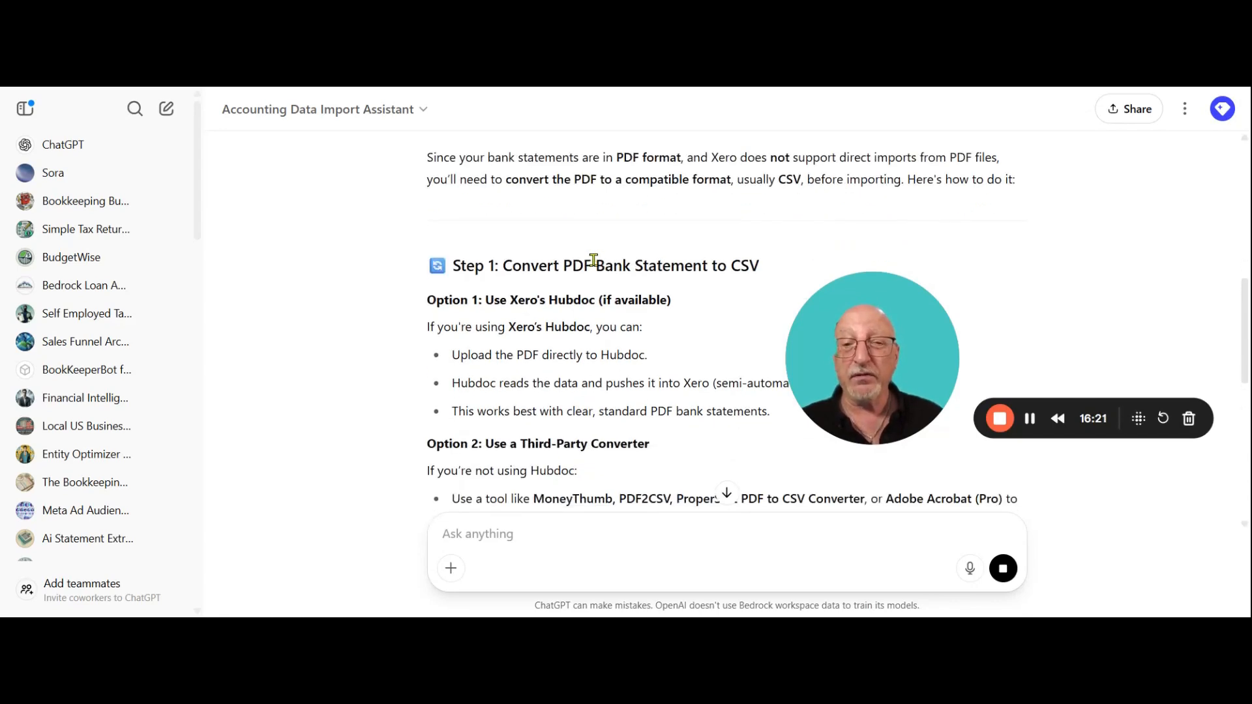
pyautogui.scroll(-2, 588, 259)
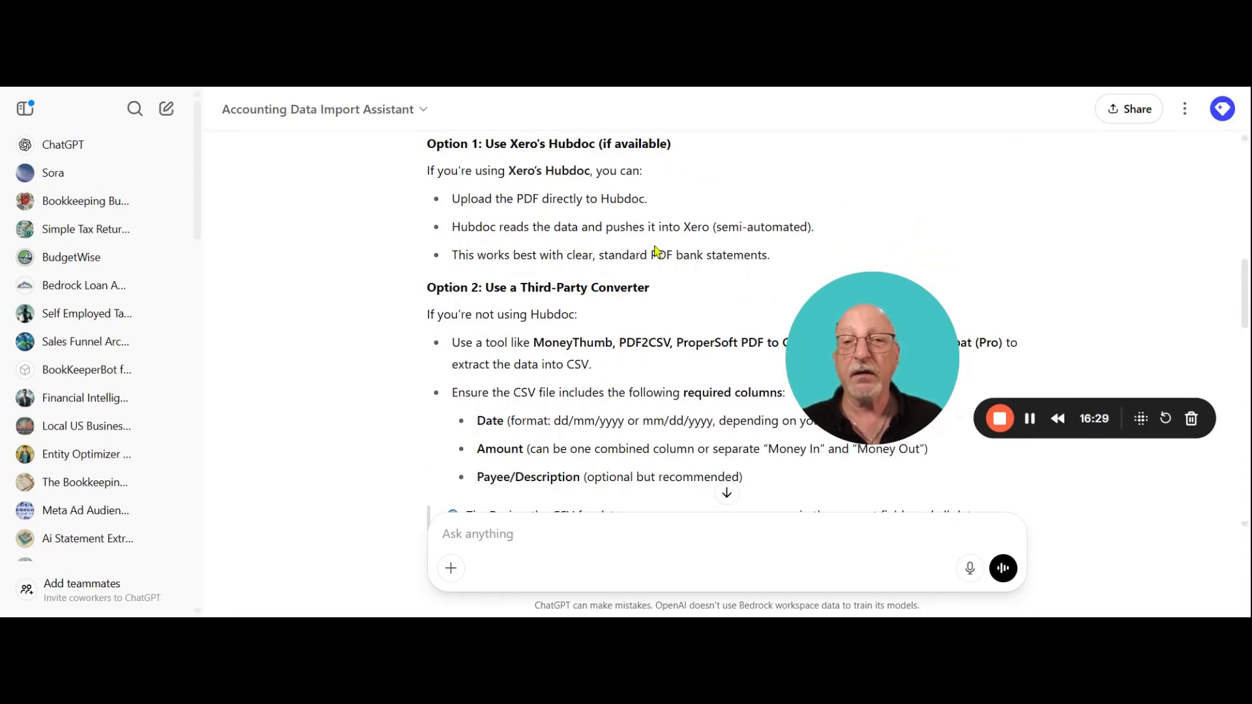
pyautogui.scroll(-1, 656, 251)
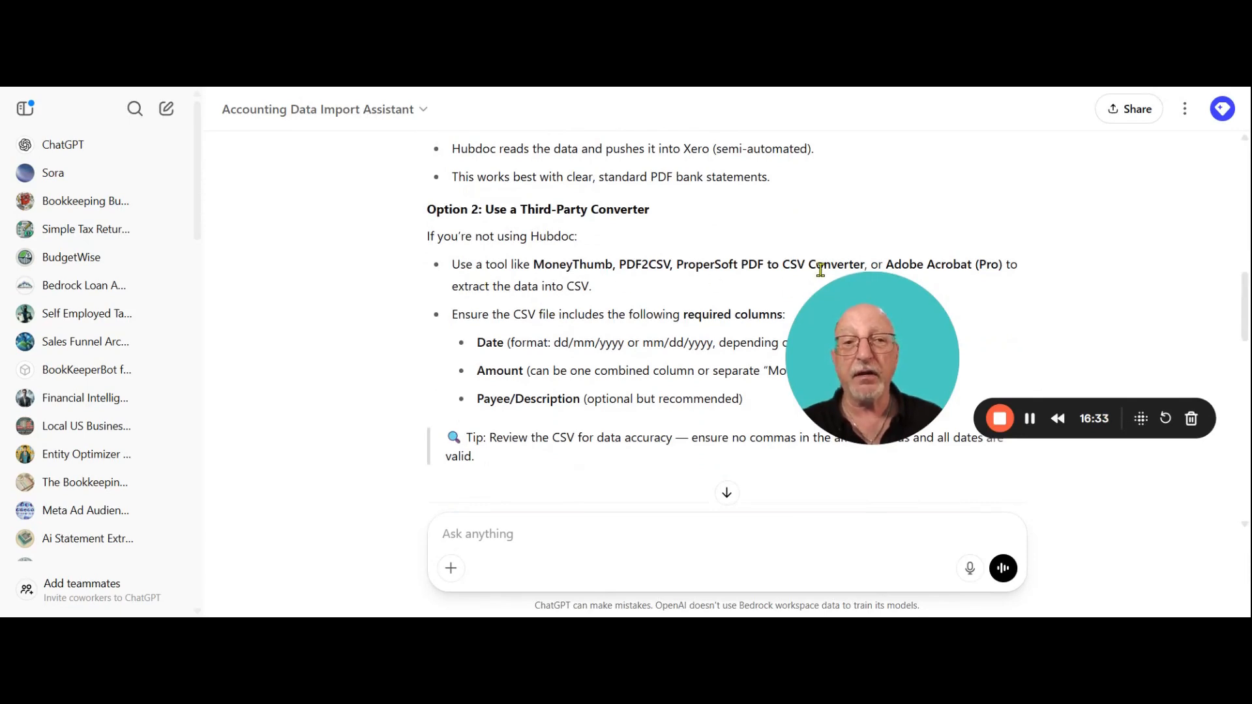
pyautogui.scroll(-1, 557, 376)
pyautogui.scroll(-3, 580, 387)
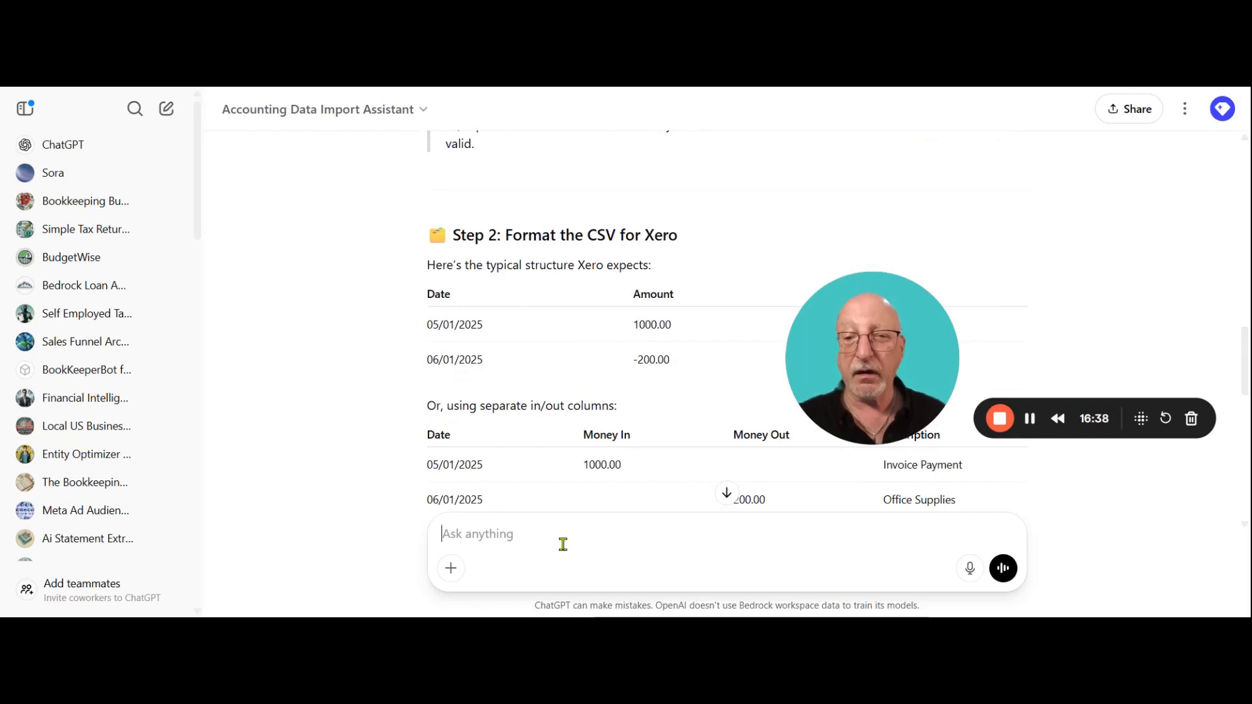
pyautogui.write('can i just impor')
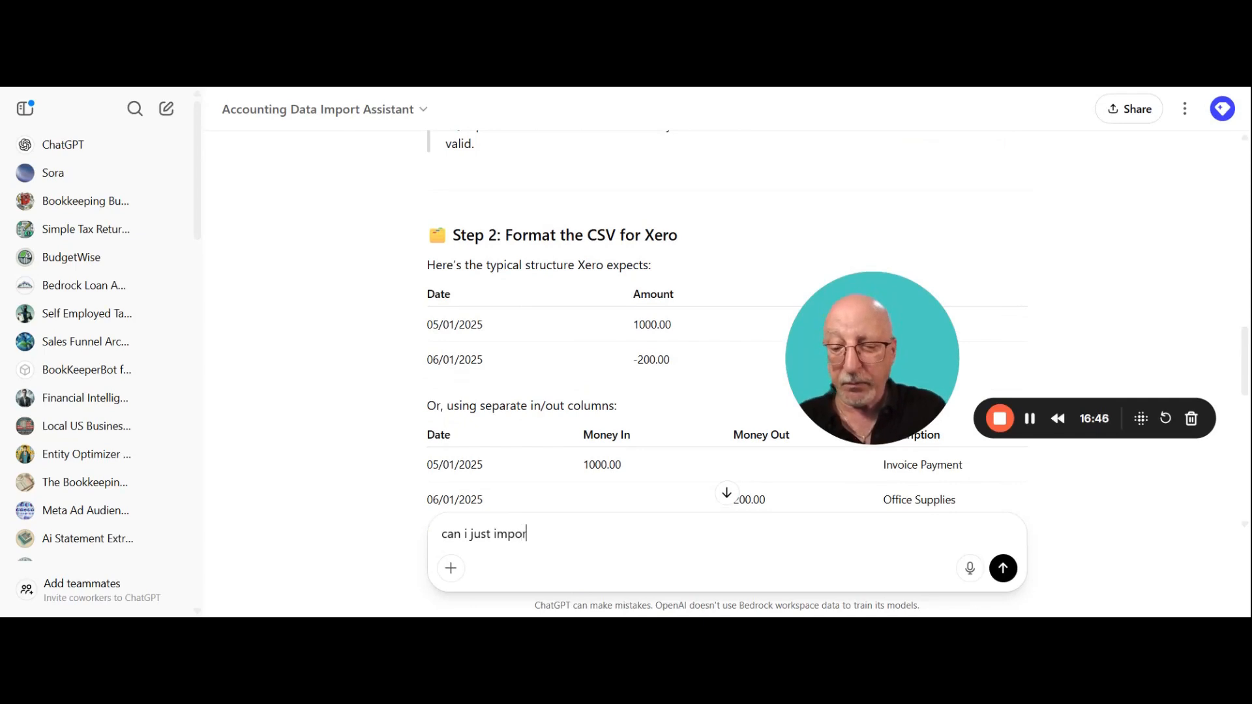
pyautogui.write('e')
pyautogui.press('Return')
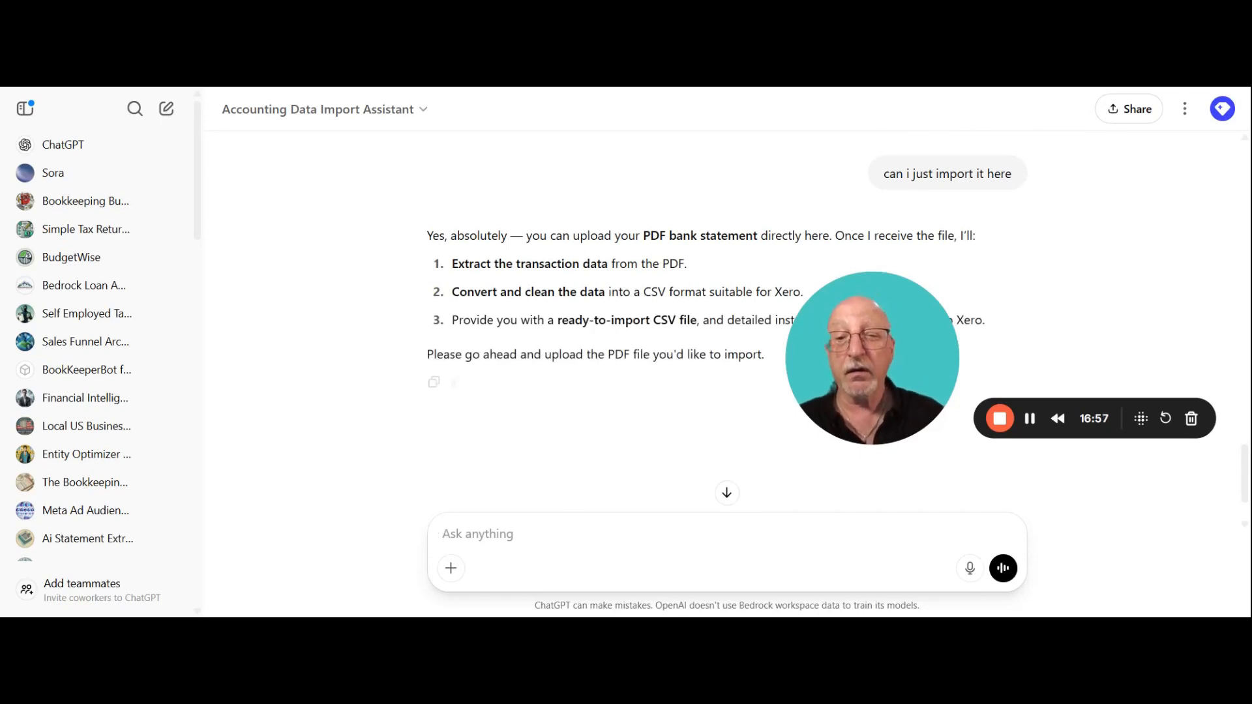
# Step: Attach the bank statement PDF Discover-AccountActivity-20250303.pdf to the chat and send it to the GPT
pyautogui.scroll(-2, 503, 424)
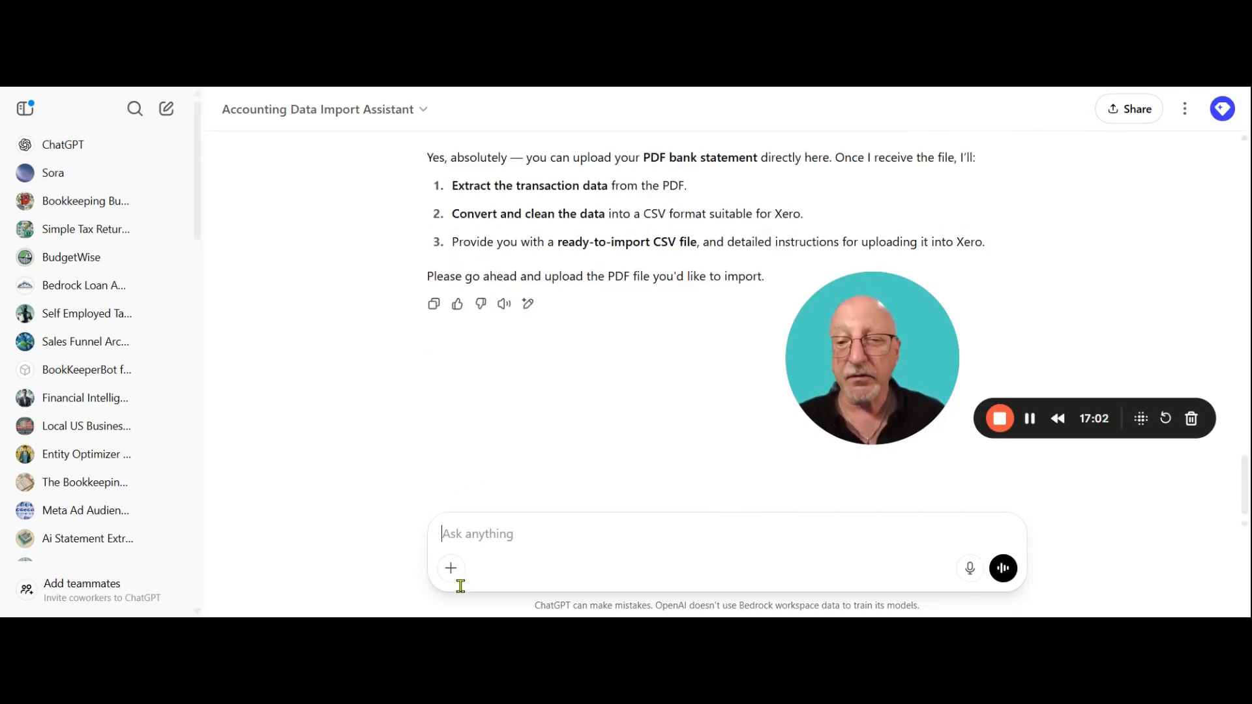
pyautogui.click(451, 568)
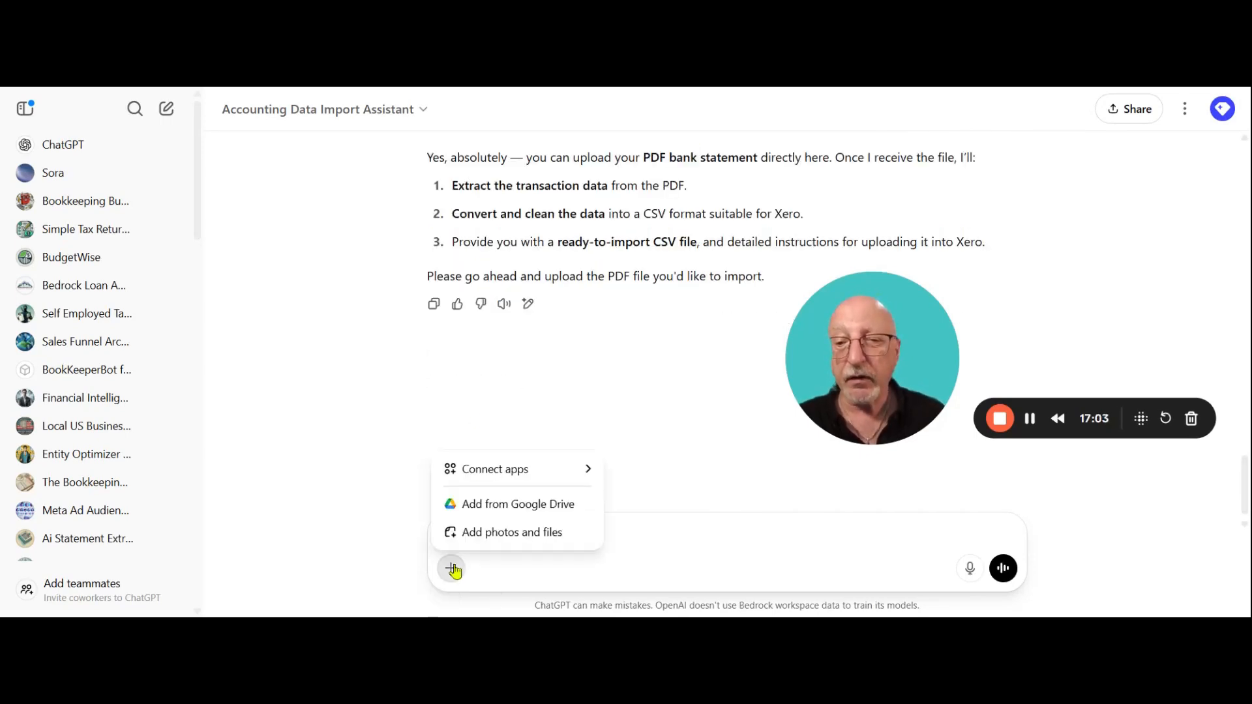
pyautogui.click(493, 533)
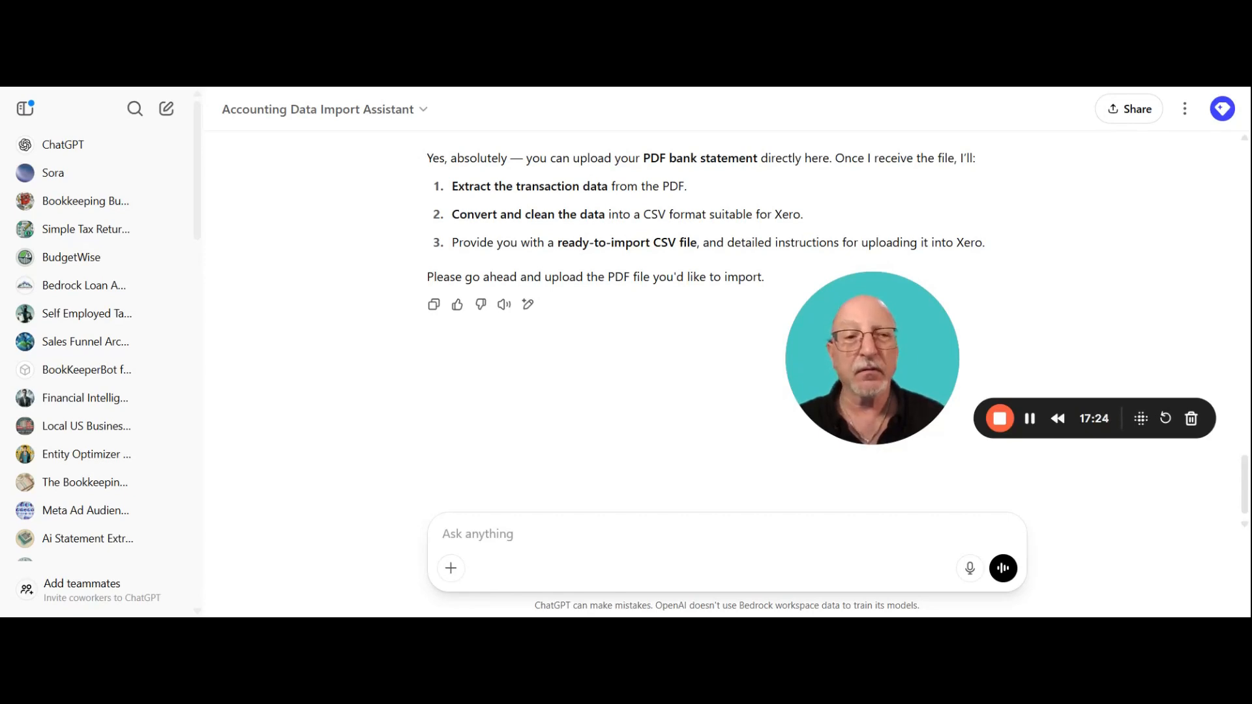
pyautogui.hotkey('ctrl', 'v')
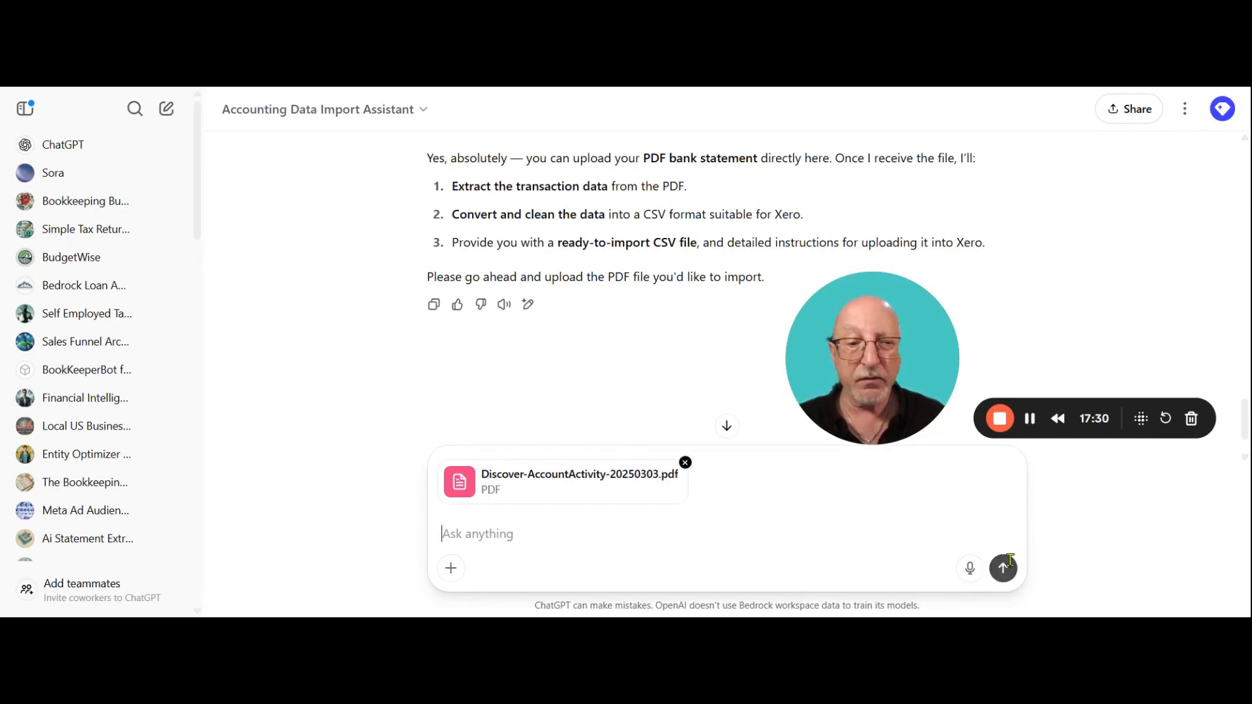
pyautogui.click(1005, 568)
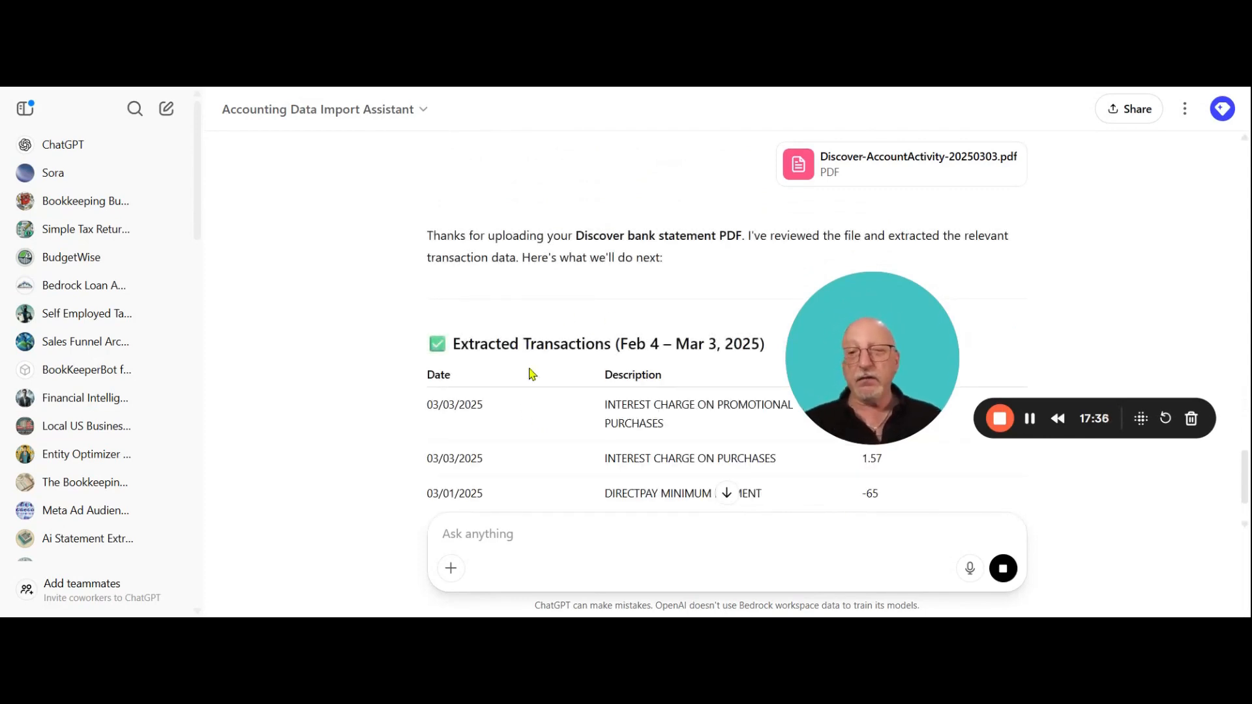
# Step: Read through the GPT's extracted transactions, the CSV file details with download link, and the Xero import instructions
pyautogui.scroll(-3, 516, 420)
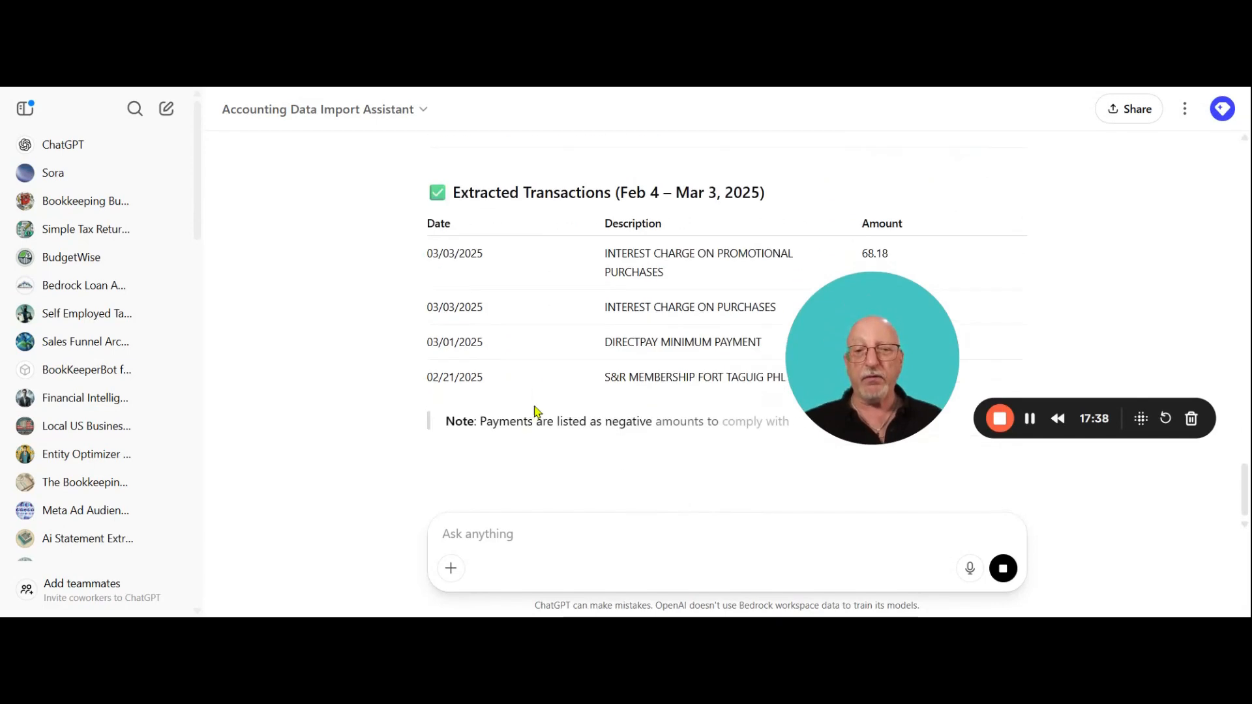
pyautogui.moveTo(900, 307); pyautogui.dragTo(946, 174)
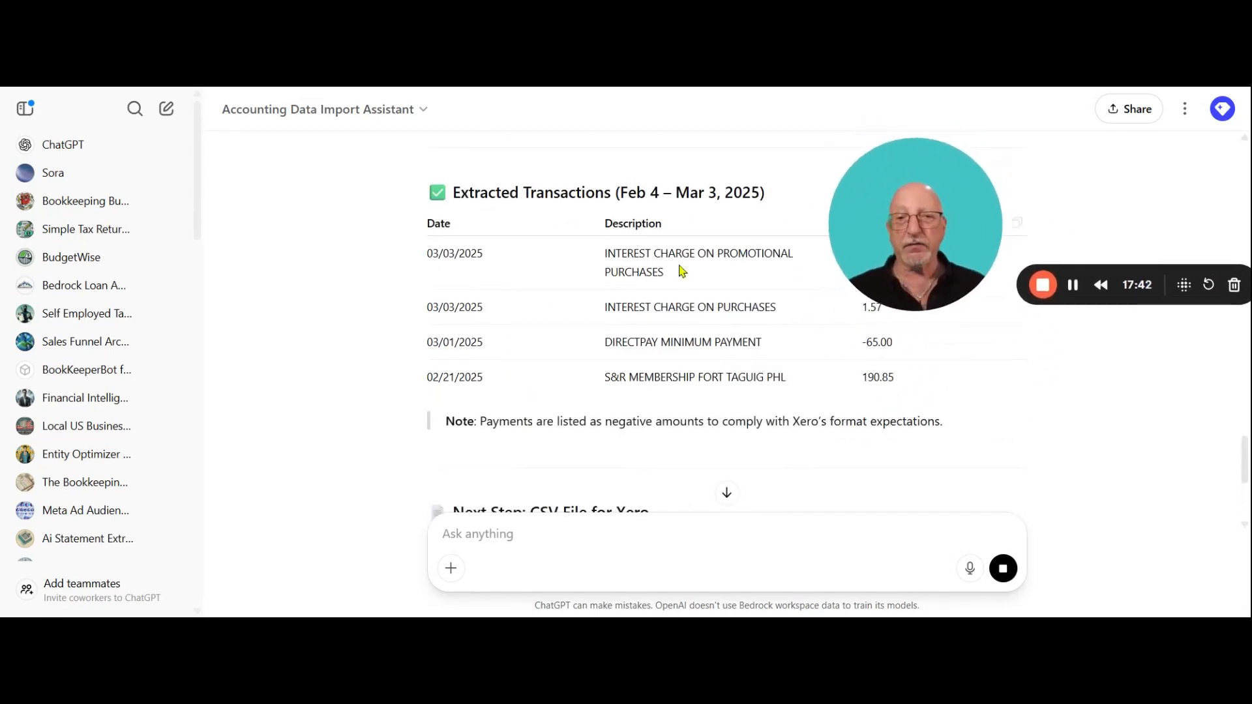
pyautogui.scroll(-5, 680, 301)
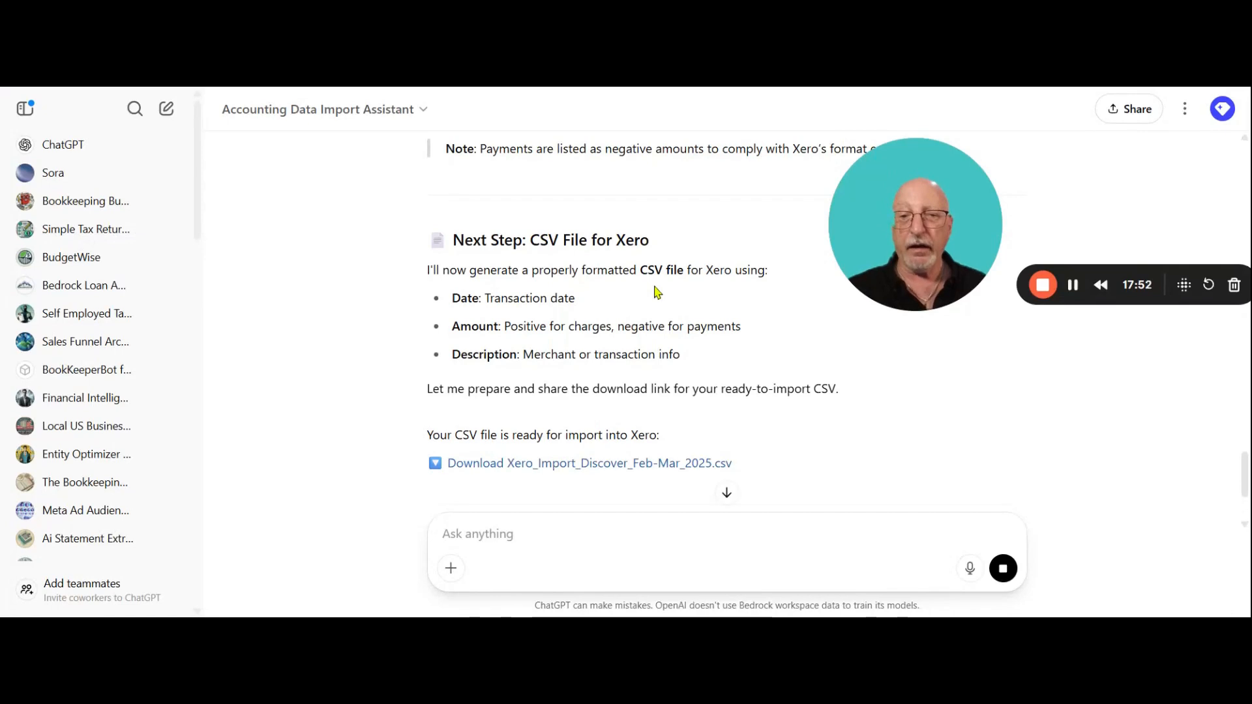
pyautogui.scroll(-3, 656, 291)
pyautogui.scroll(-2, 625, 399)
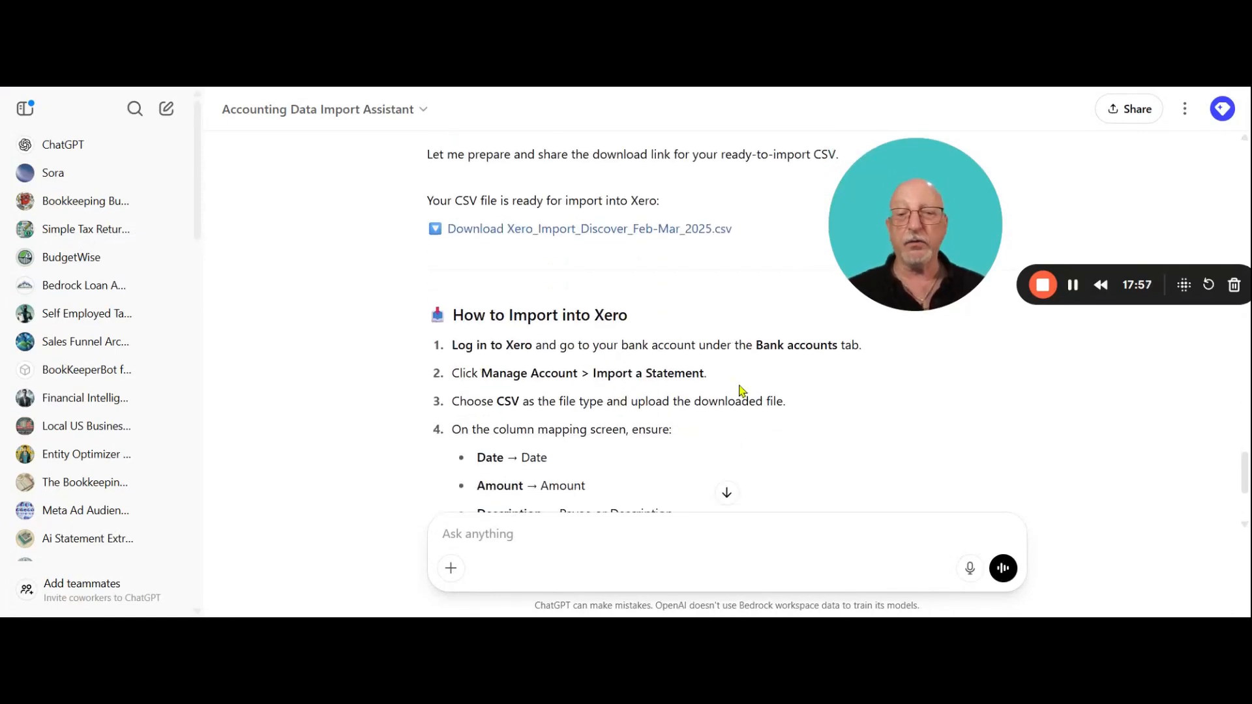
pyautogui.scroll(-3, 741, 391)
pyautogui.scroll(-1, 741, 391)
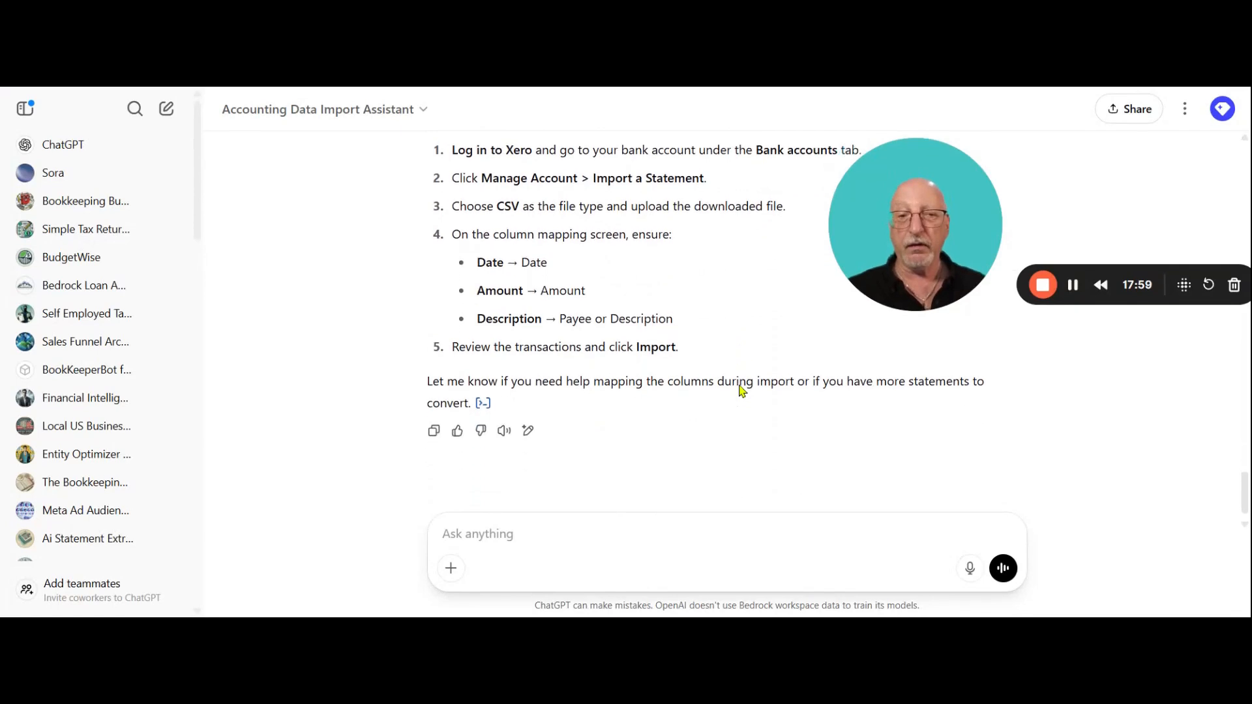
# Step: View the start pages of two other custom GPTs, Chart of Accounts Wizard and BookKeeperBot for SMBs
pyautogui.moveTo(198, 235); pyautogui.dragTo(200, 363)
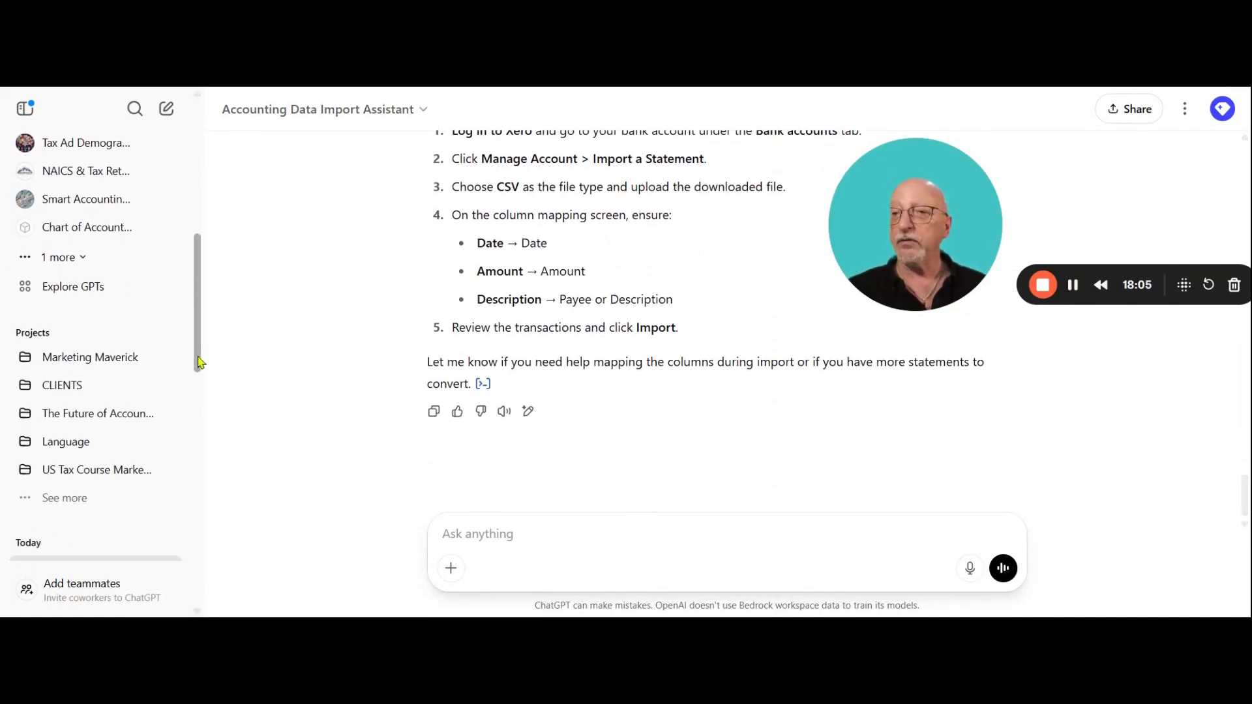
pyautogui.click(82, 262)
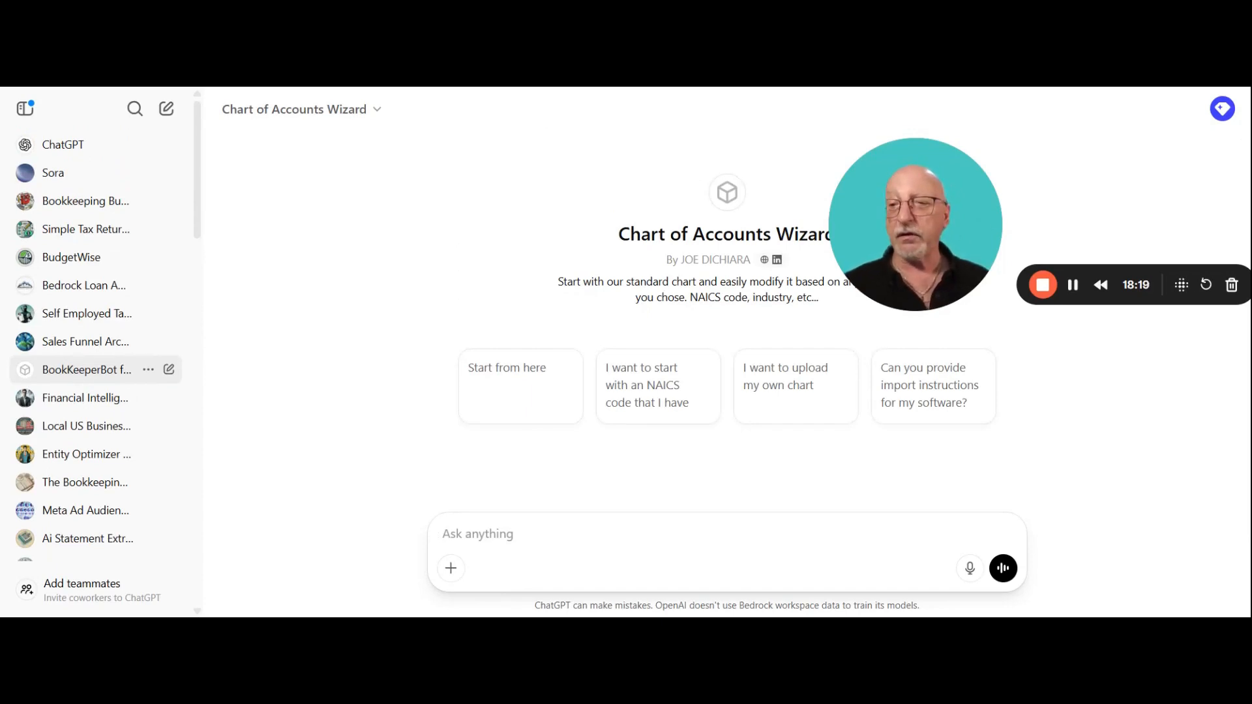
pyautogui.click(90, 377)
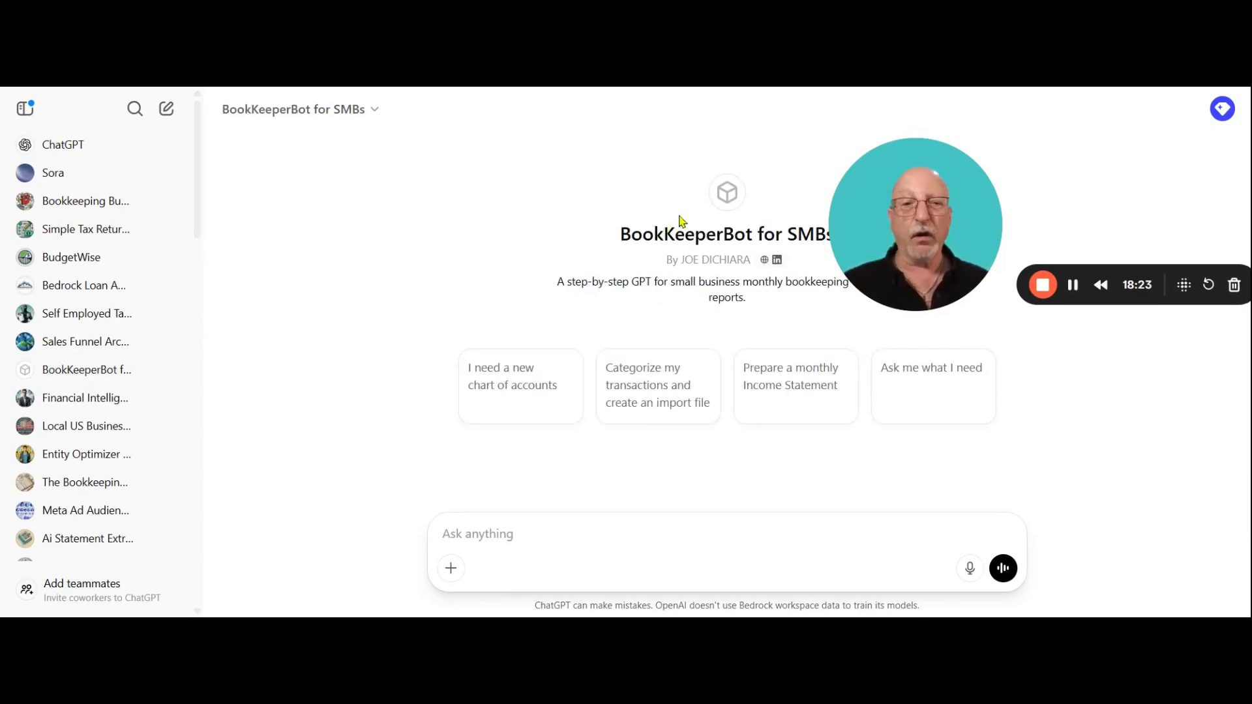